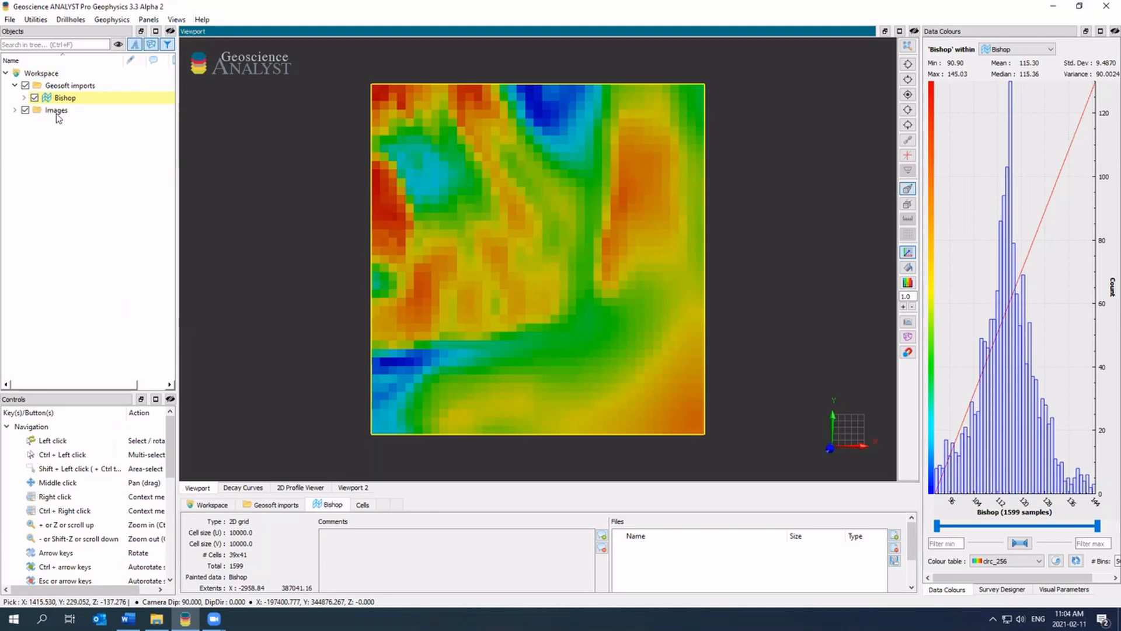
# - Rename the Bishop data property under the Bishop grid to gz
pyautogui.click(24, 98)
pyautogui.click(74, 110)
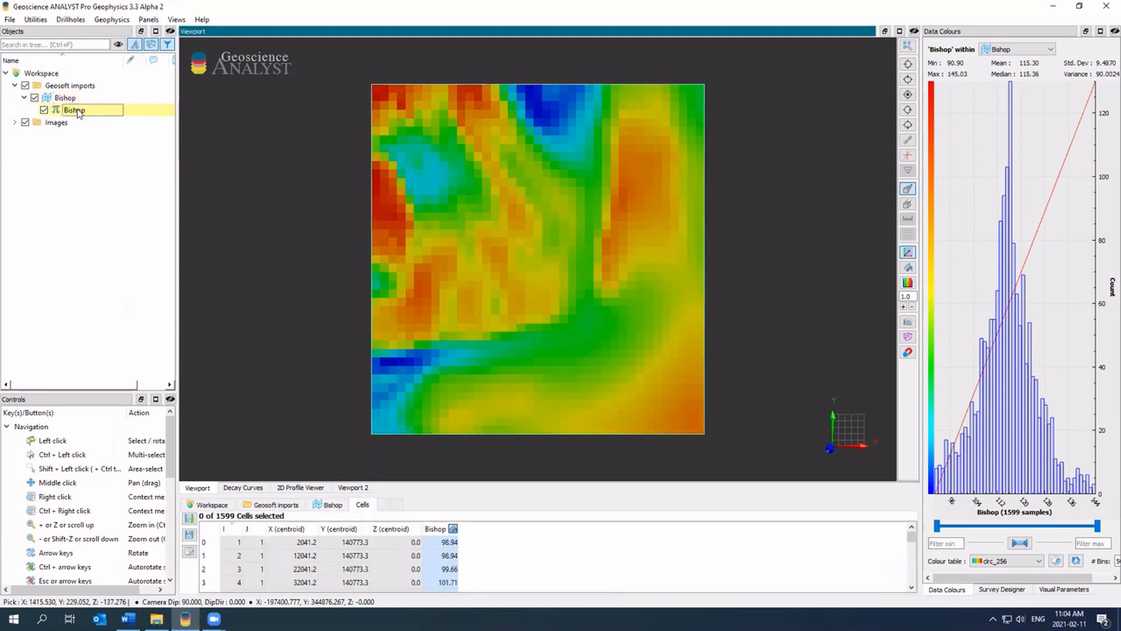
pyautogui.write('gz')
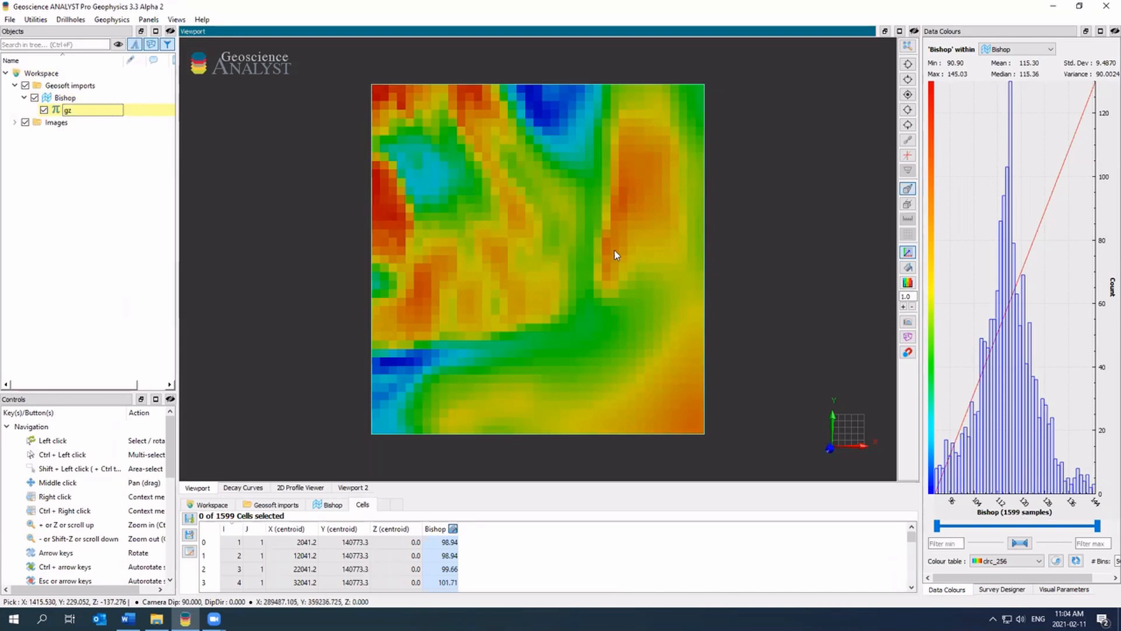
# - Review the Bishop grid's cell size, cell count and coordinate extents
pyautogui.moveTo(614, 250); pyautogui.dragTo(608, 243, button='middle')
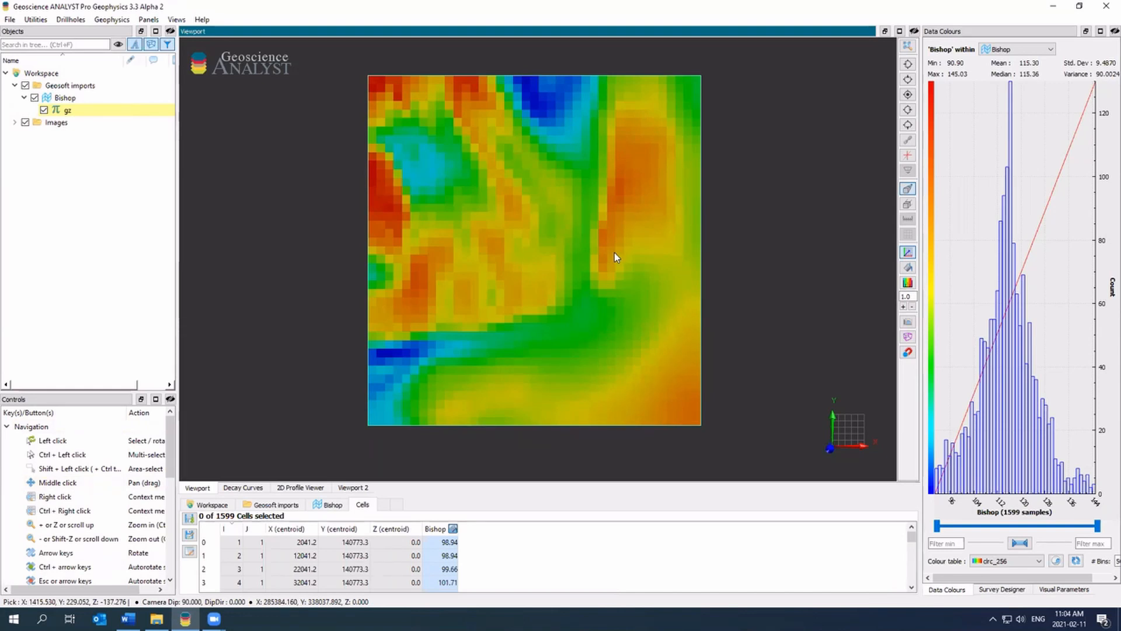
pyautogui.click(330, 504)
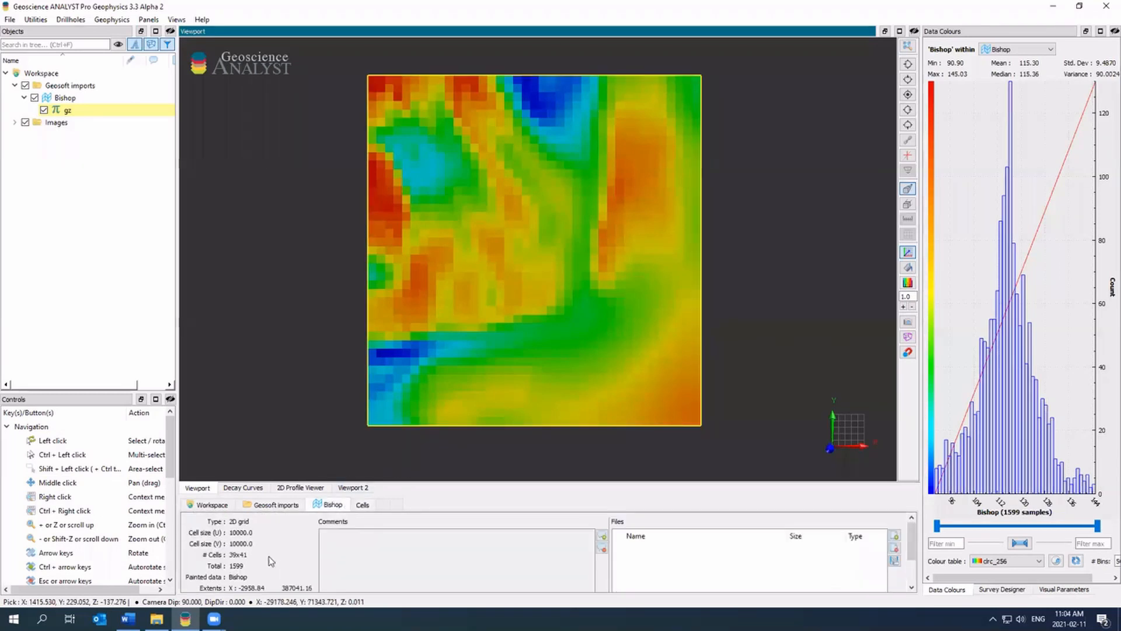
pyautogui.scroll(-2, 280, 545)
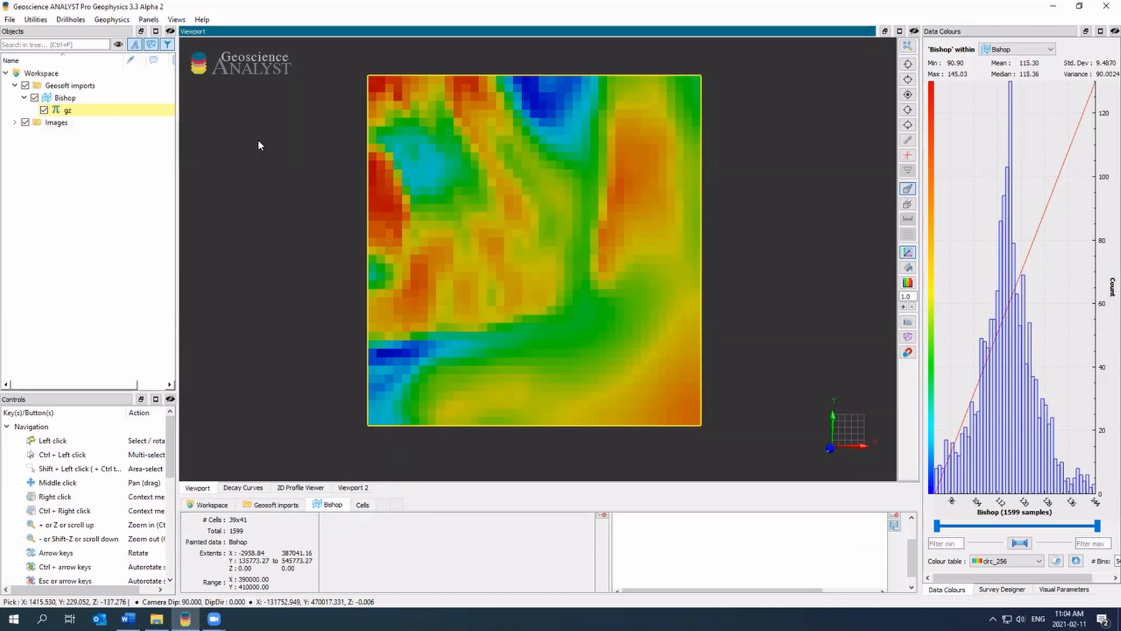
# - Run a script on the Bishop grid's cells to create a property named DEM with the constant value -1
pyautogui.rightClick(71, 98)
pyautogui.click(120, 368)
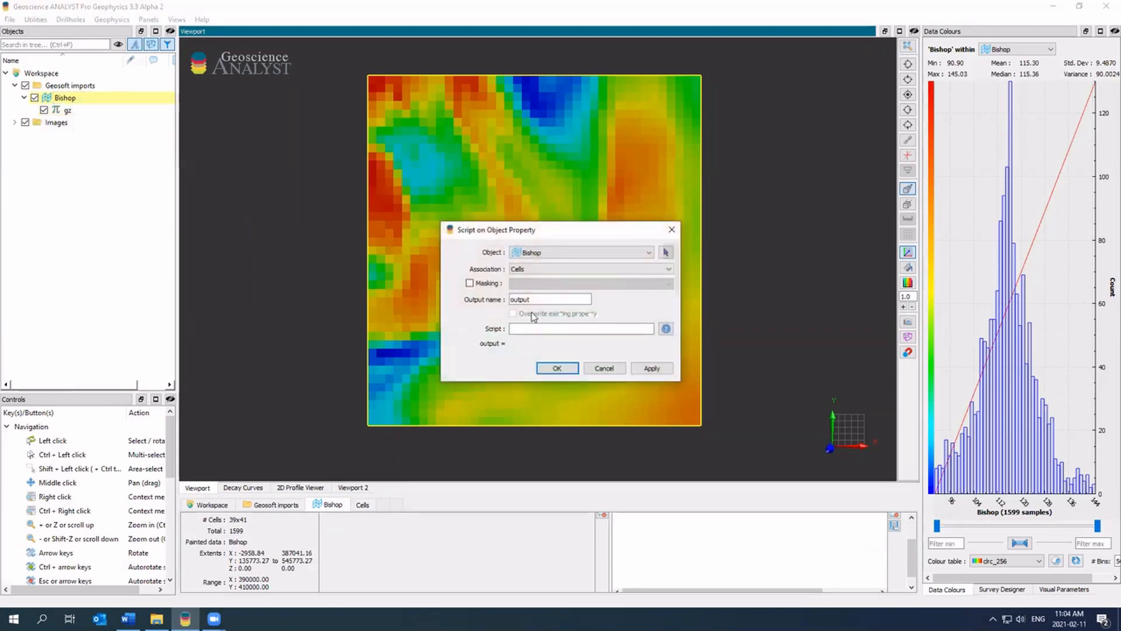
pyautogui.moveTo(575, 299); pyautogui.dragTo(422, 291)
pyautogui.write('DEM')
pyautogui.click(556, 329)
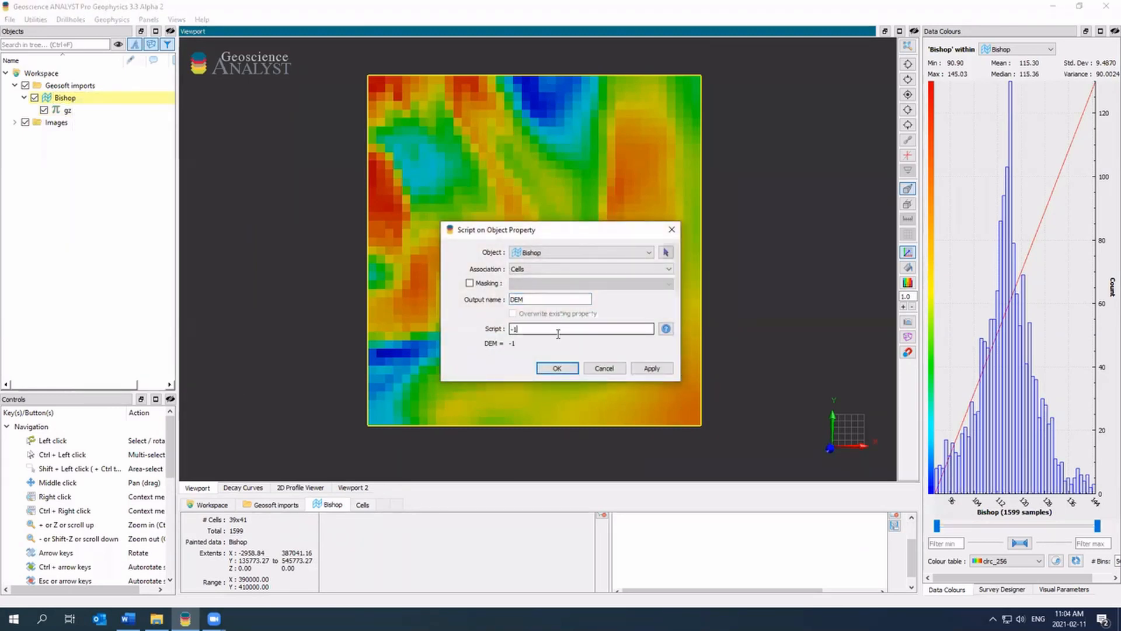
pyautogui.click(557, 368)
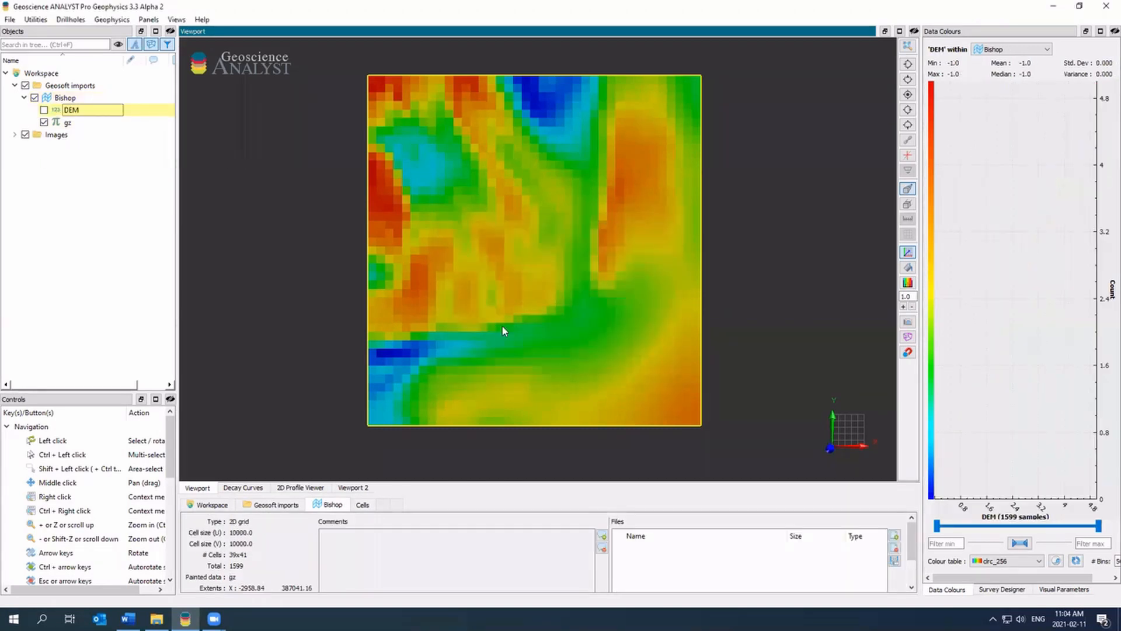
# - Generate a surface named DEM from the Bishop grid using its DEM property
pyautogui.rightClick(75, 100)
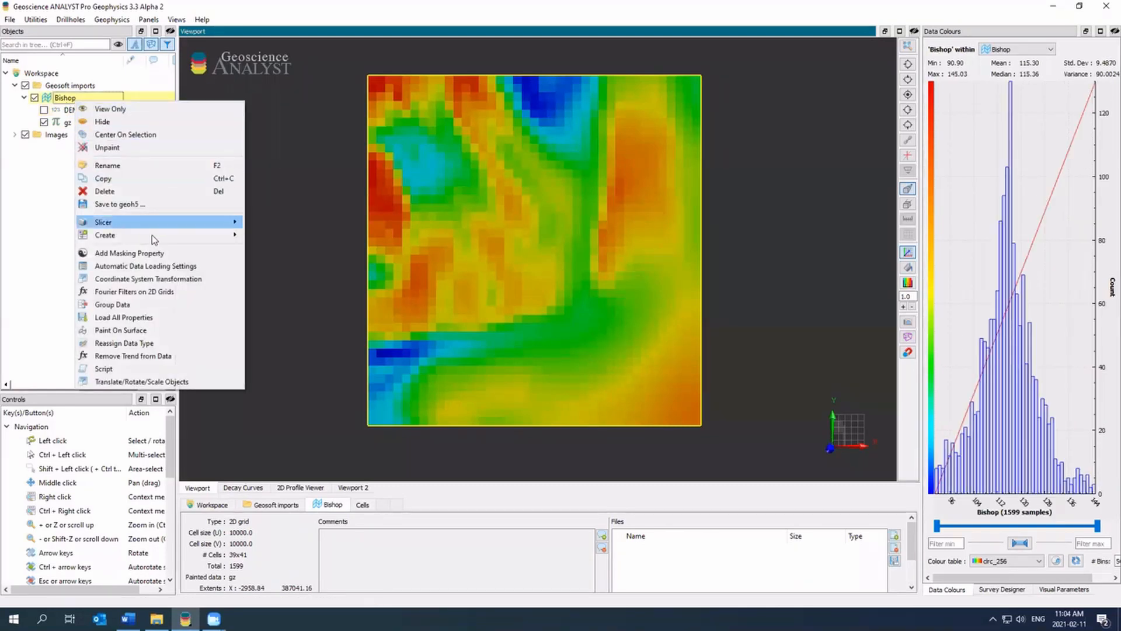
pyautogui.moveTo(159, 236)
pyautogui.click(253, 232)
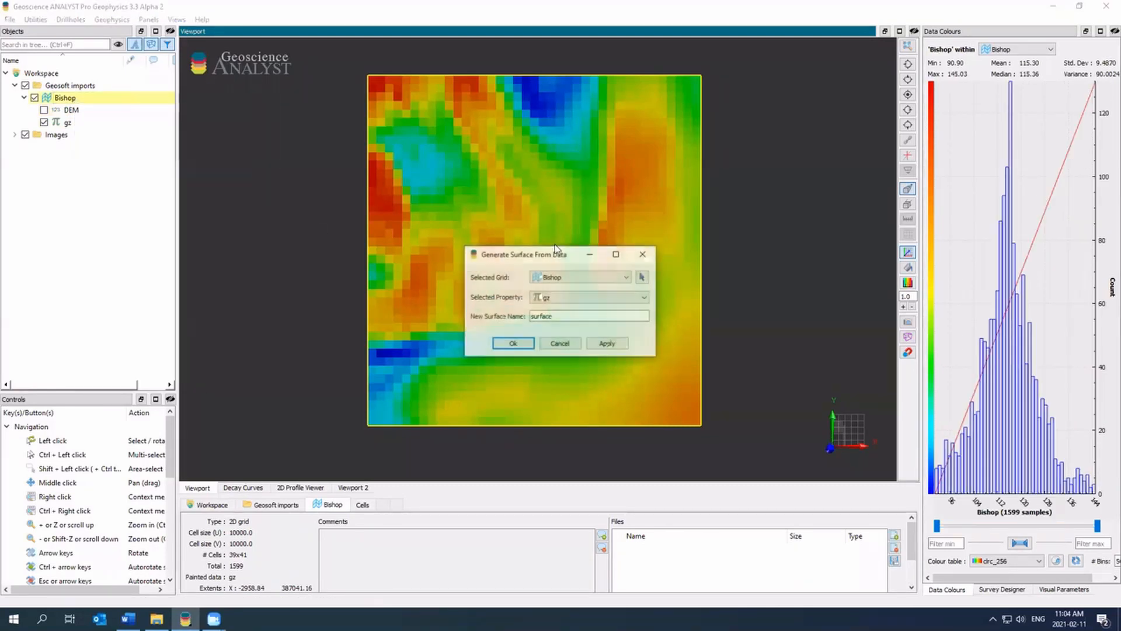
pyautogui.click(572, 297)
pyautogui.click(549, 308)
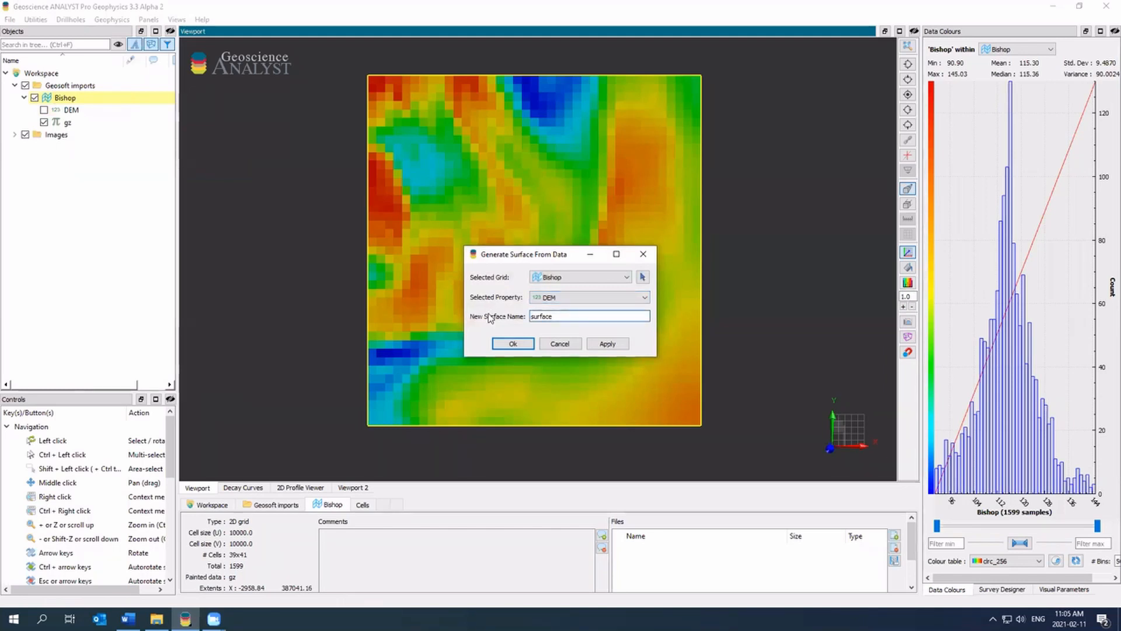
pyautogui.press('Tab')
pyautogui.write('DEM')
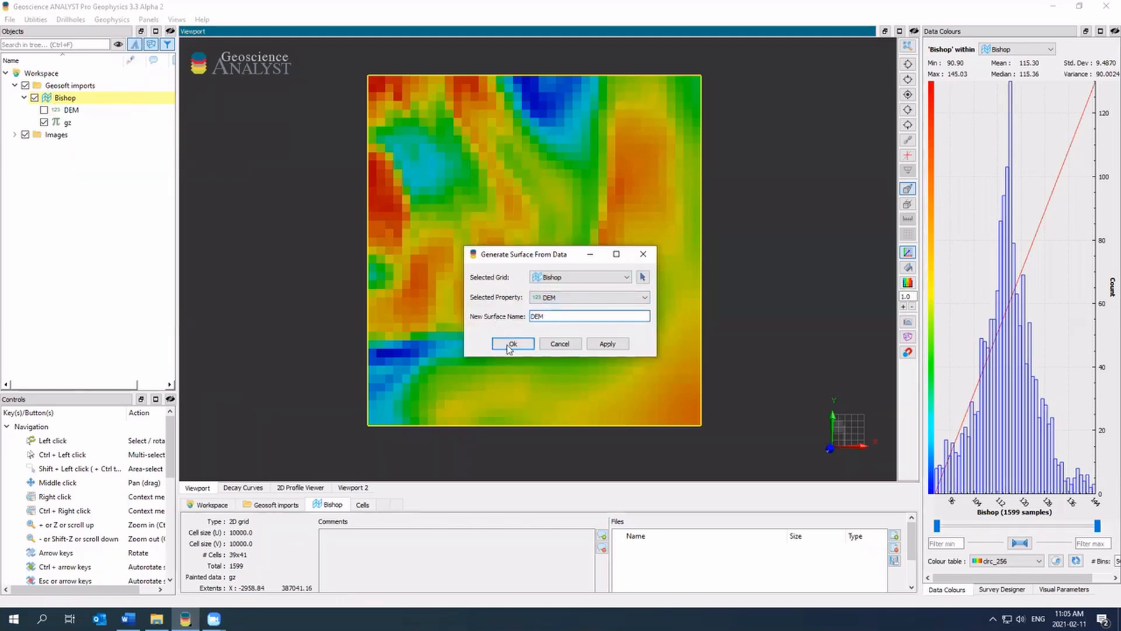
pyautogui.click(512, 344)
# - Check the new DEM surface without the Bishop grid, then hide the surface and redisplay the grid
pyautogui.click(35, 98)
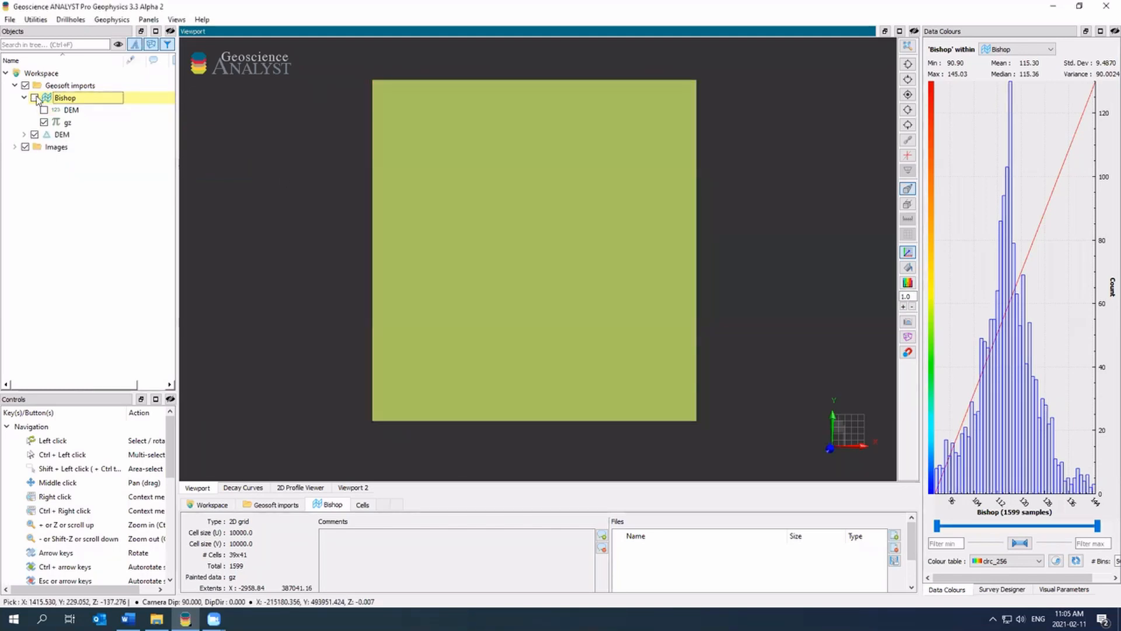
pyautogui.click(35, 98)
pyautogui.click(35, 135)
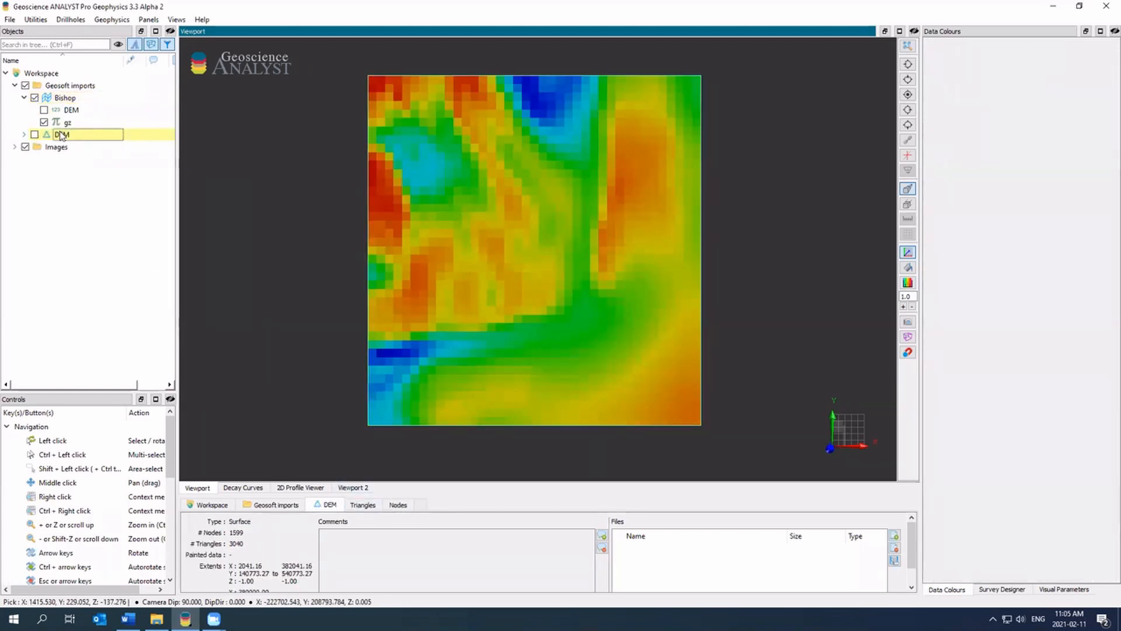
# - Move the Bishop grid and DEM surface directly under Workspace and delete the empty Geosoft imports folder
pyautogui.click(62, 100)
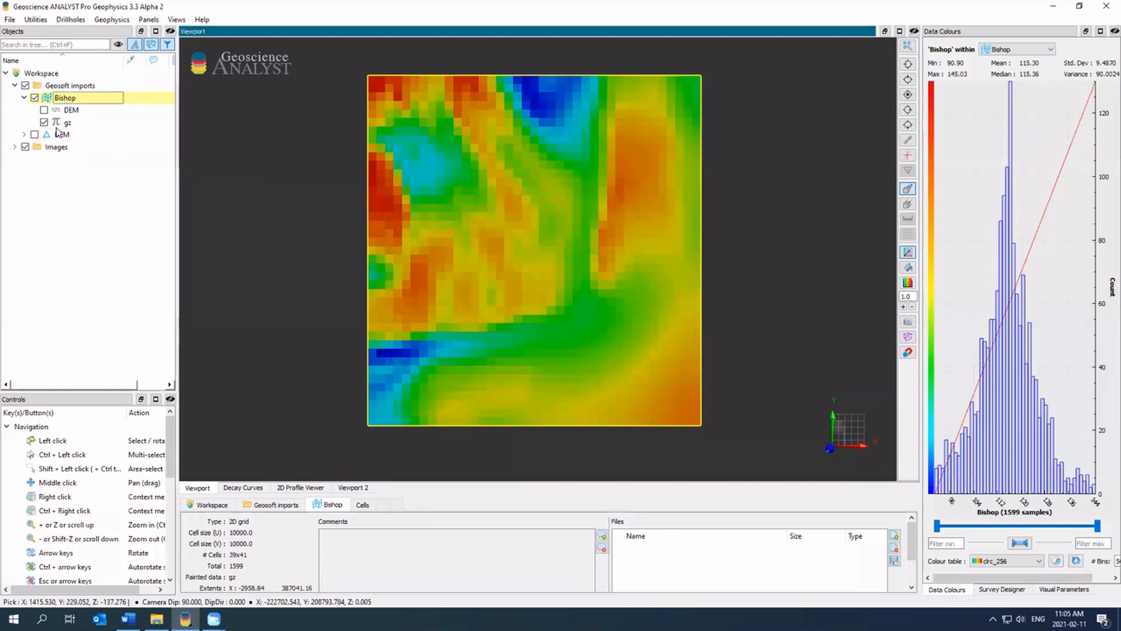
pyautogui.moveTo(62, 100); pyautogui.dragTo(61, 74)
pyautogui.click(63, 86)
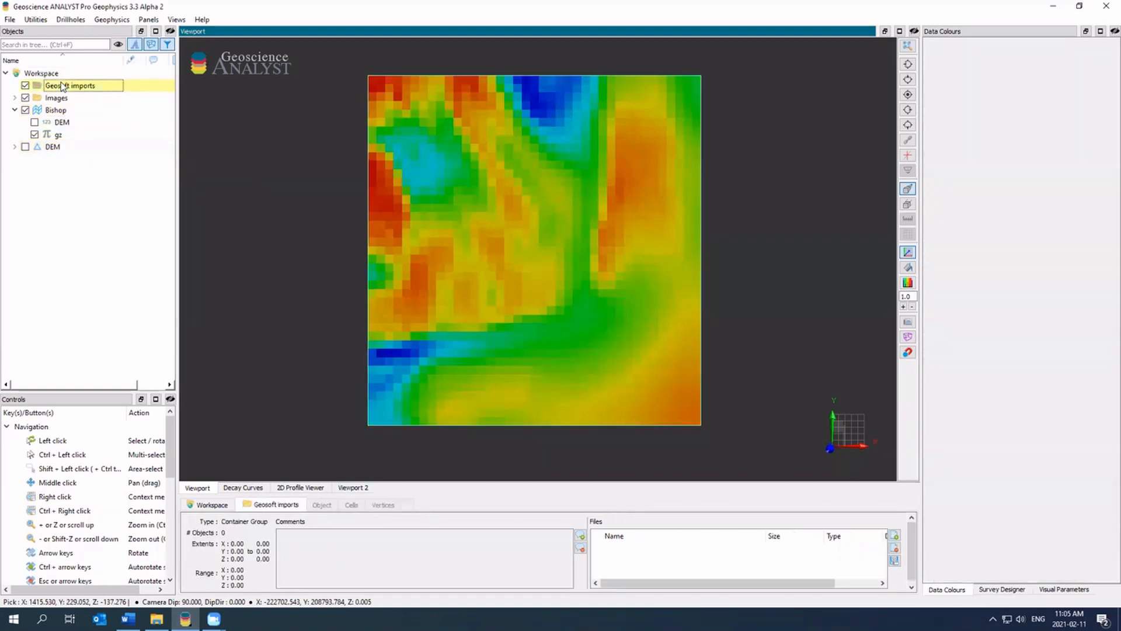
pyautogui.press('Delete')
pyautogui.press('Return')
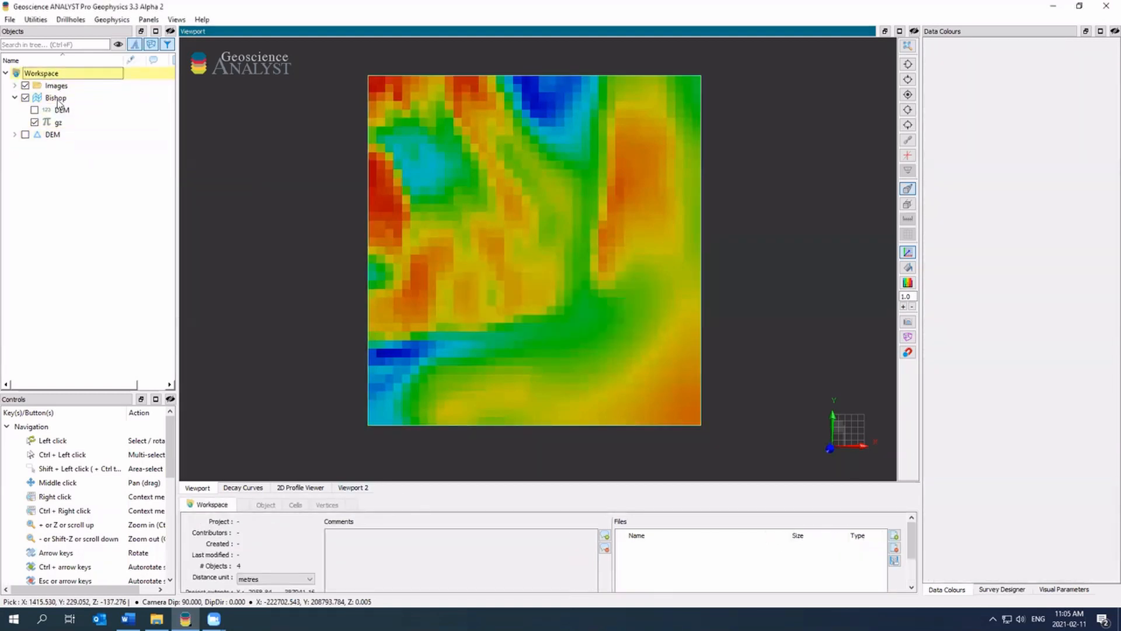
# - Delete the DEM property from the Bishop grid, keeping the DEM surface
pyautogui.click(58, 110)
pyautogui.press('Delete')
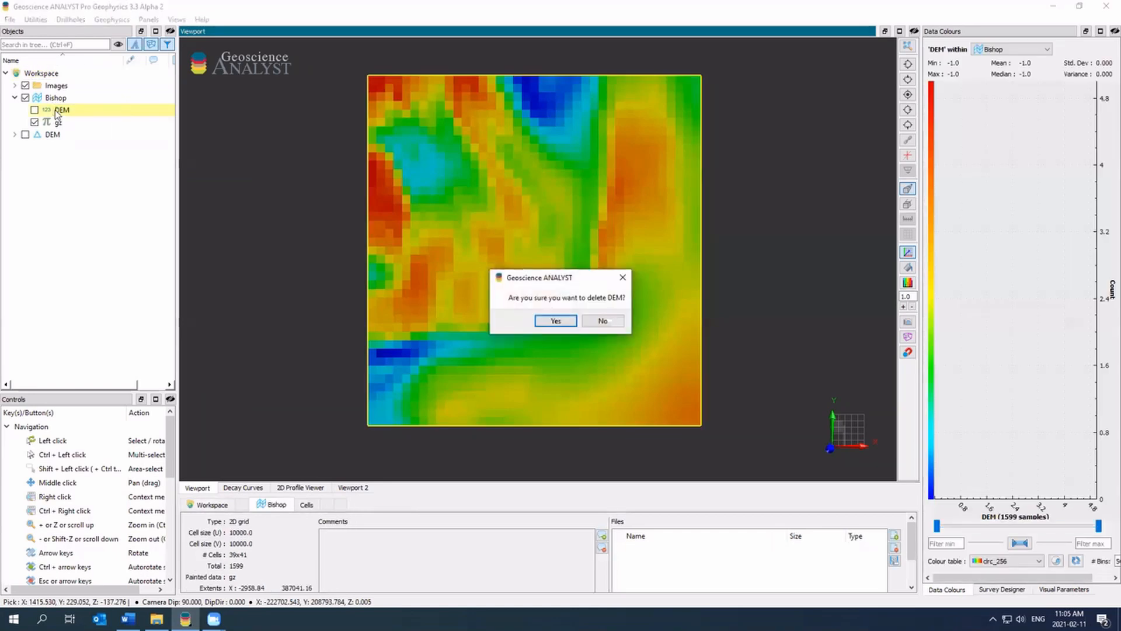
pyautogui.press('Return')
pyautogui.click(36, 111)
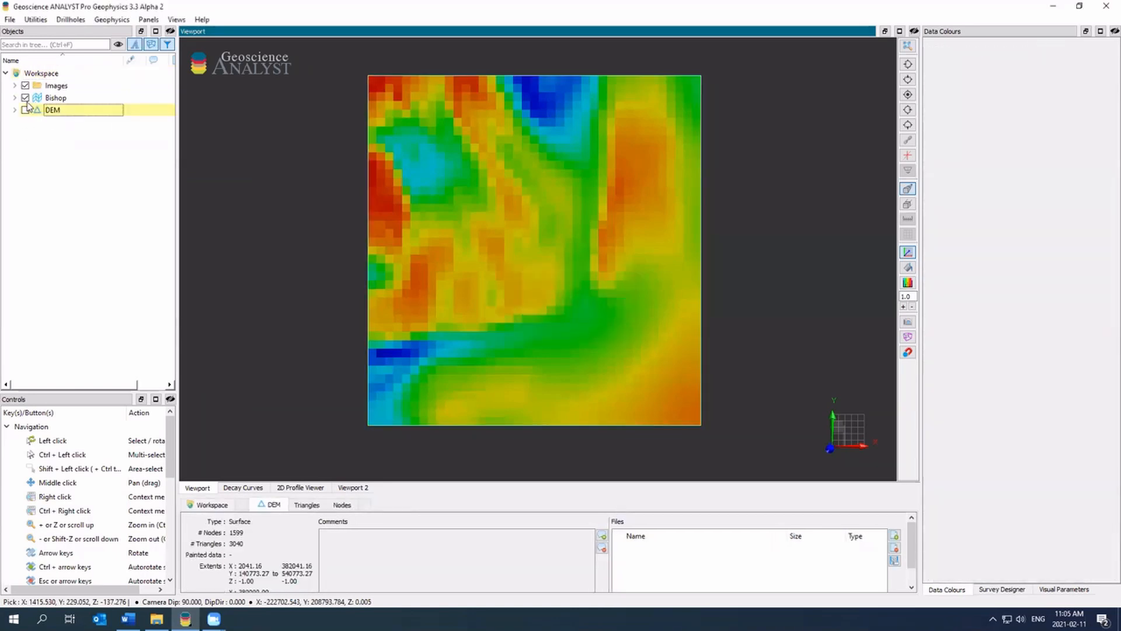
# - Measure the Bishop grid's east-west width and set the viewport's vertical exaggeration to 5
pyautogui.click(904, 298)
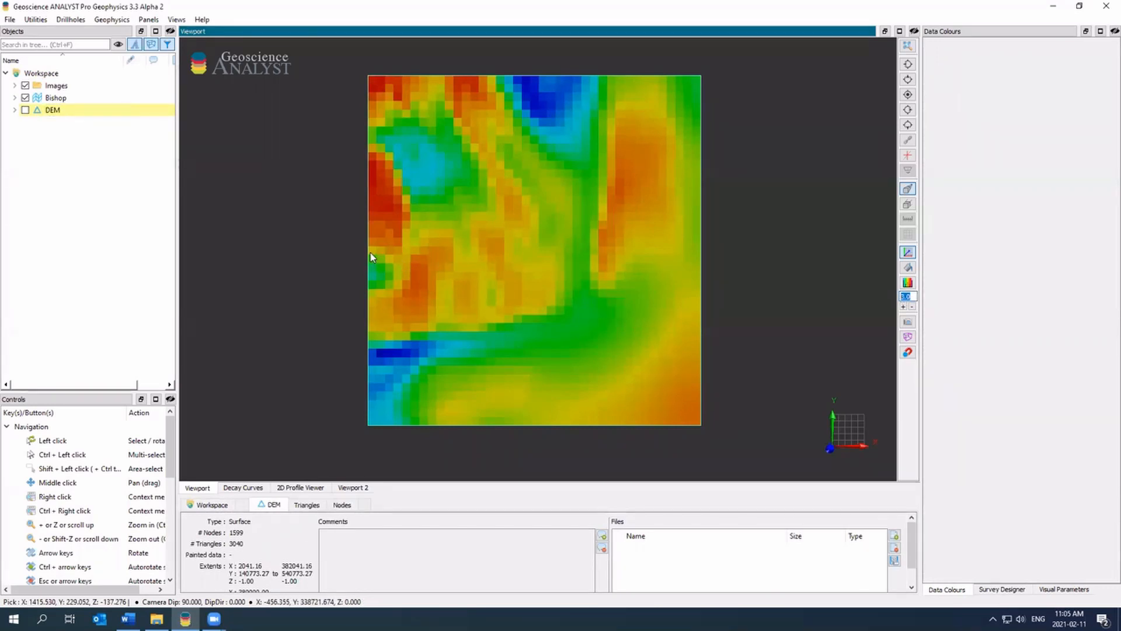
pyautogui.moveTo(370, 253); pyautogui.dragTo(701, 256)
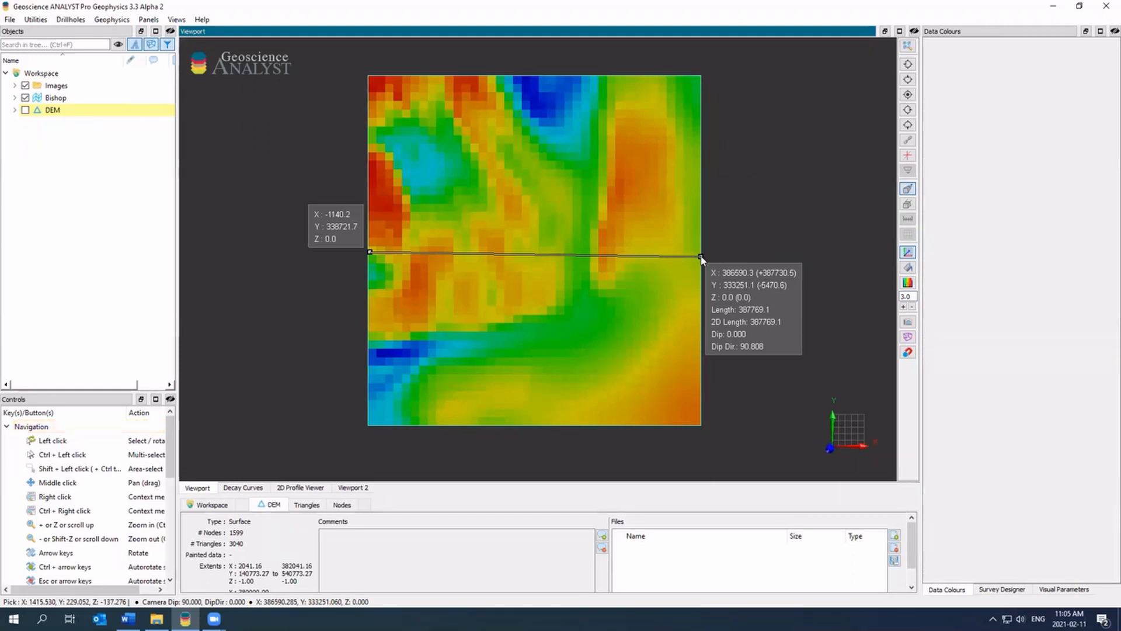
pyautogui.click(754, 316)
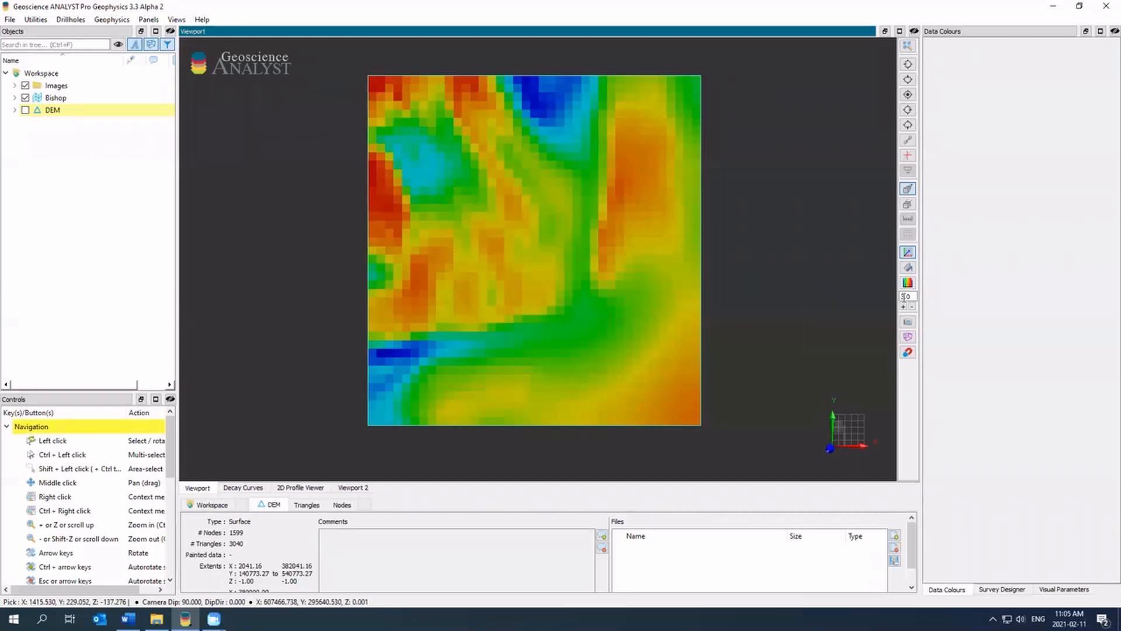
pyautogui.moveTo(912, 296); pyautogui.dragTo(897, 299)
pyautogui.write('5')
# - Duplicate the DEM surface within the workspace
pyautogui.click(53, 110)
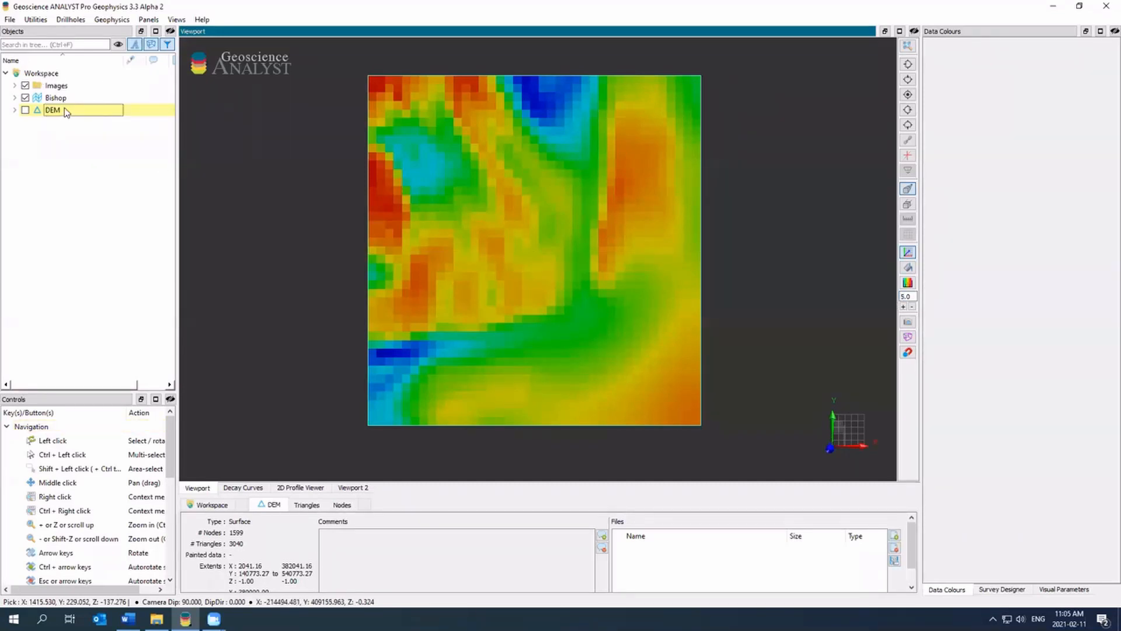
pyautogui.click(56, 75)
pyautogui.hotkey('ctrl', 'v')
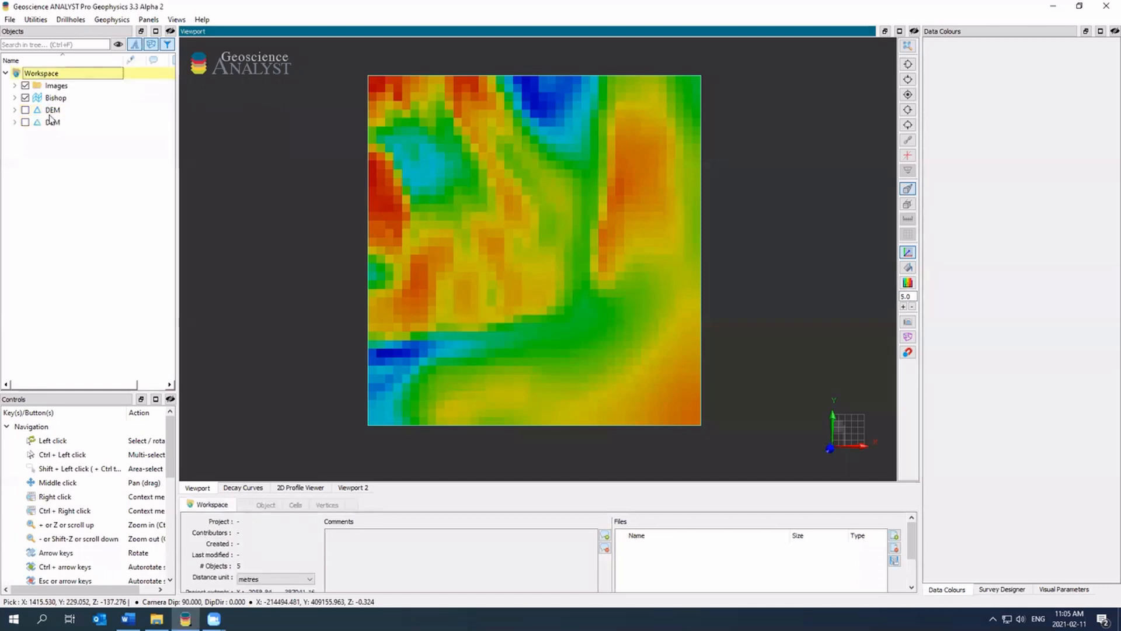
# - Rename the copied DEM surface to initialBasement
pyautogui.click(52, 122)
pyautogui.write('initial')
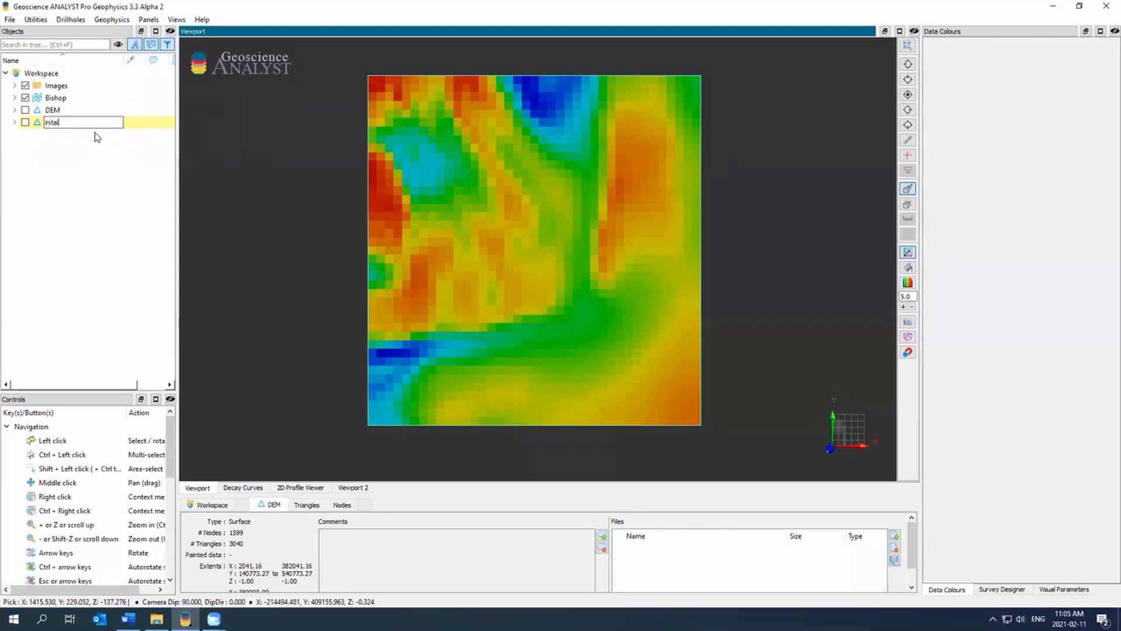
pyautogui.write('Basin')
pyautogui.write('ent')
pyautogui.press('Return')
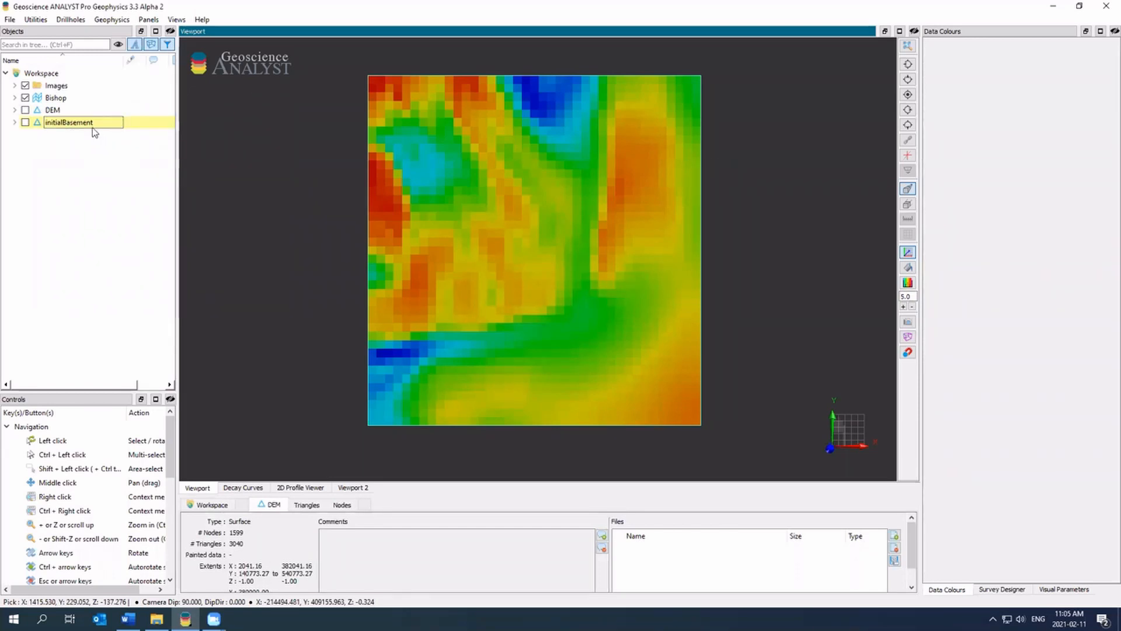
# - Translate the initialBasement surface vertically from a current origin Z of -1 to a target origin Z of -6500
pyautogui.rightClick(82, 125)
pyautogui.click(82, 127)
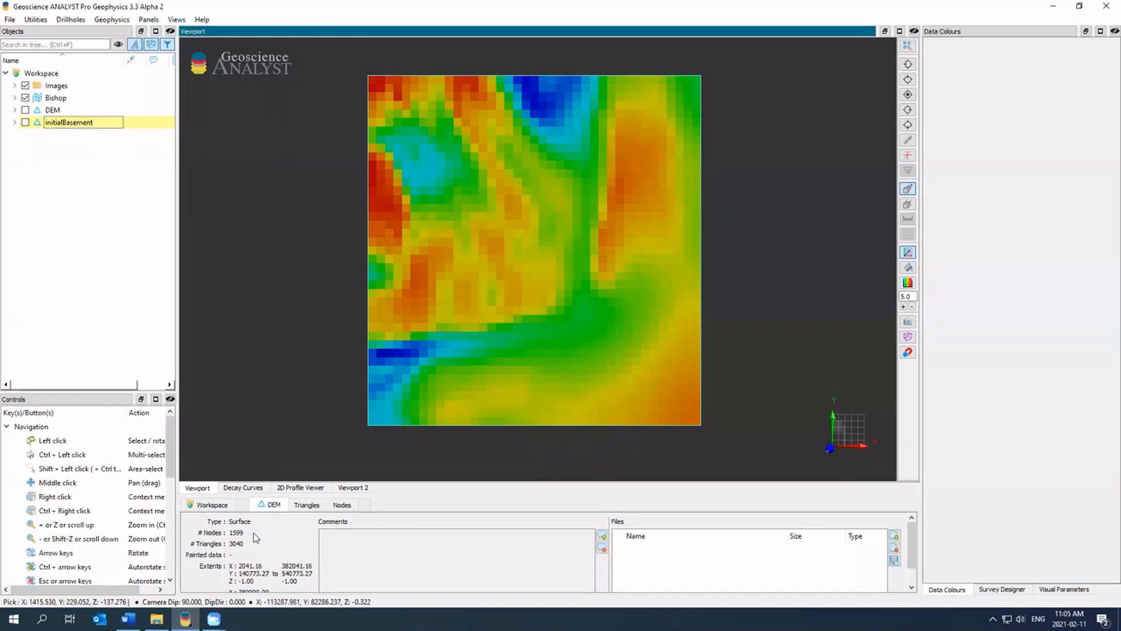
pyautogui.rightClick(80, 123)
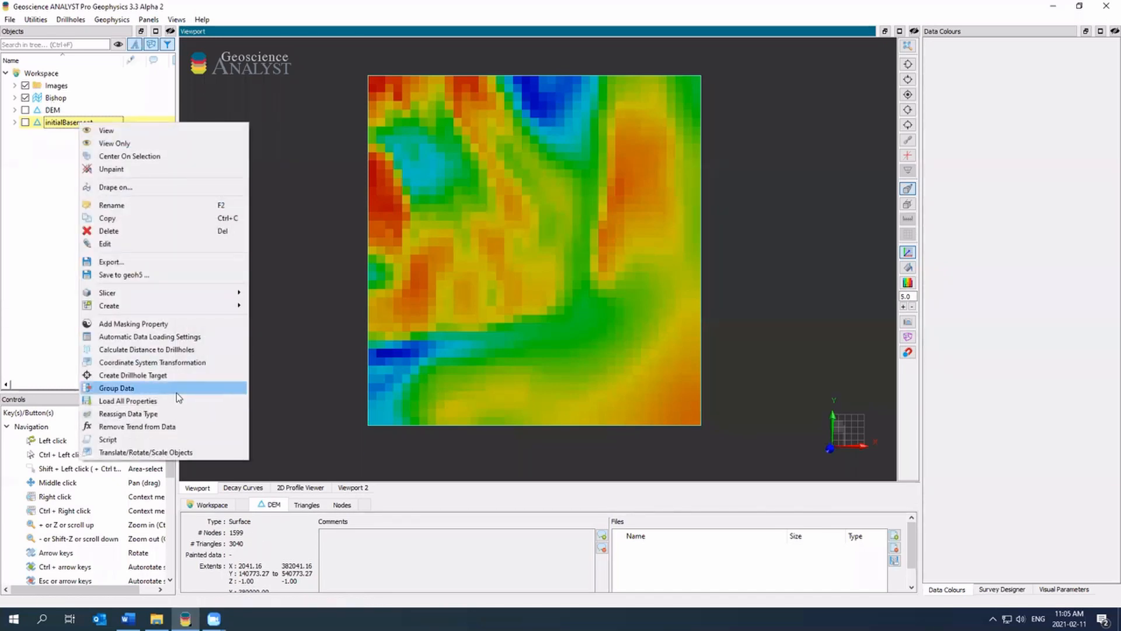
pyautogui.click(183, 453)
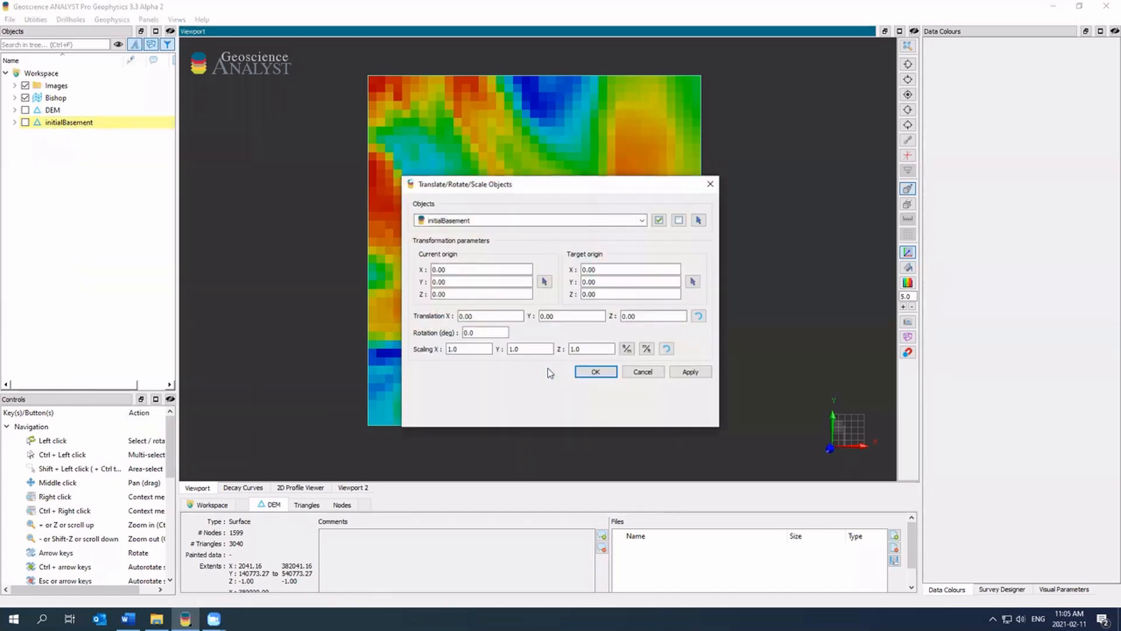
pyautogui.click(655, 316)
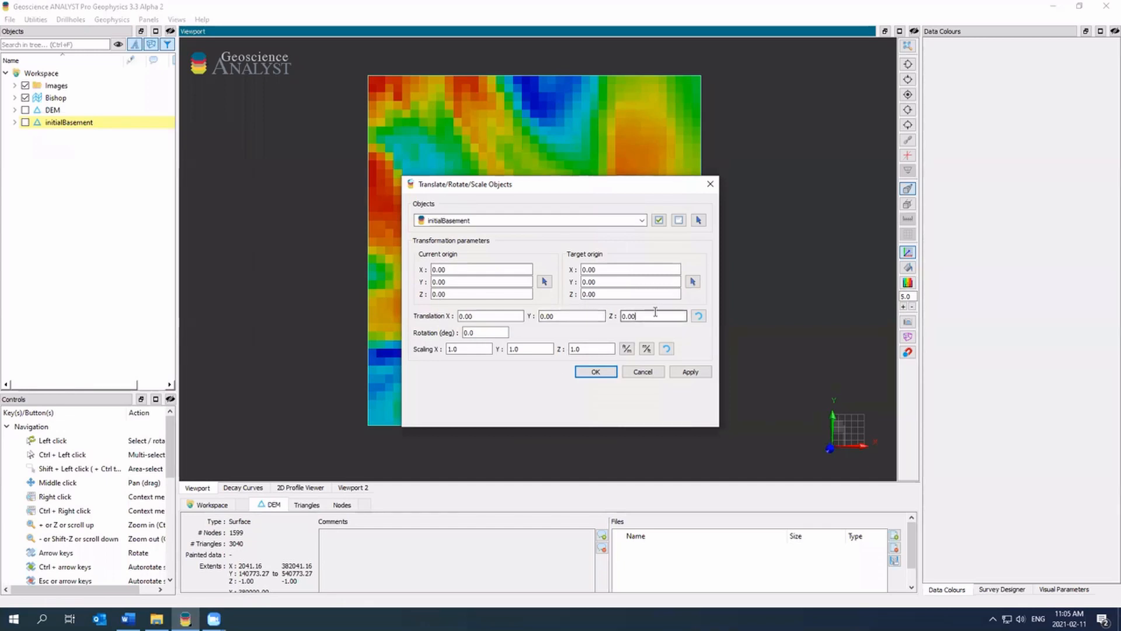
pyautogui.tripleClick(508, 295)
pyautogui.write('-1')
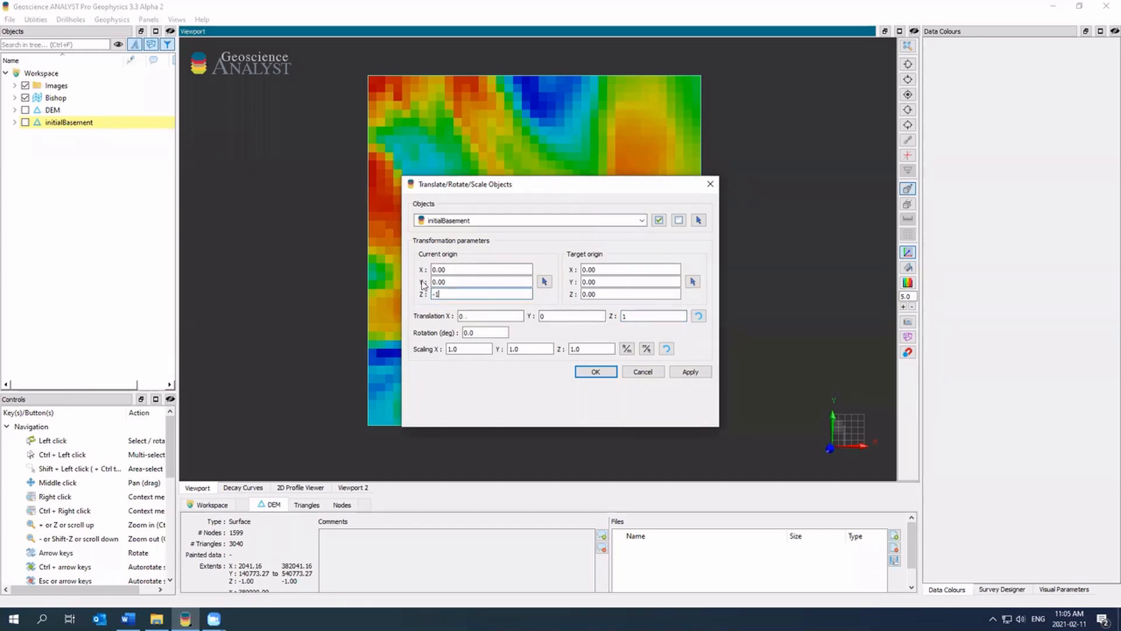
pyautogui.tripleClick(604, 293)
pyautogui.write('-65')
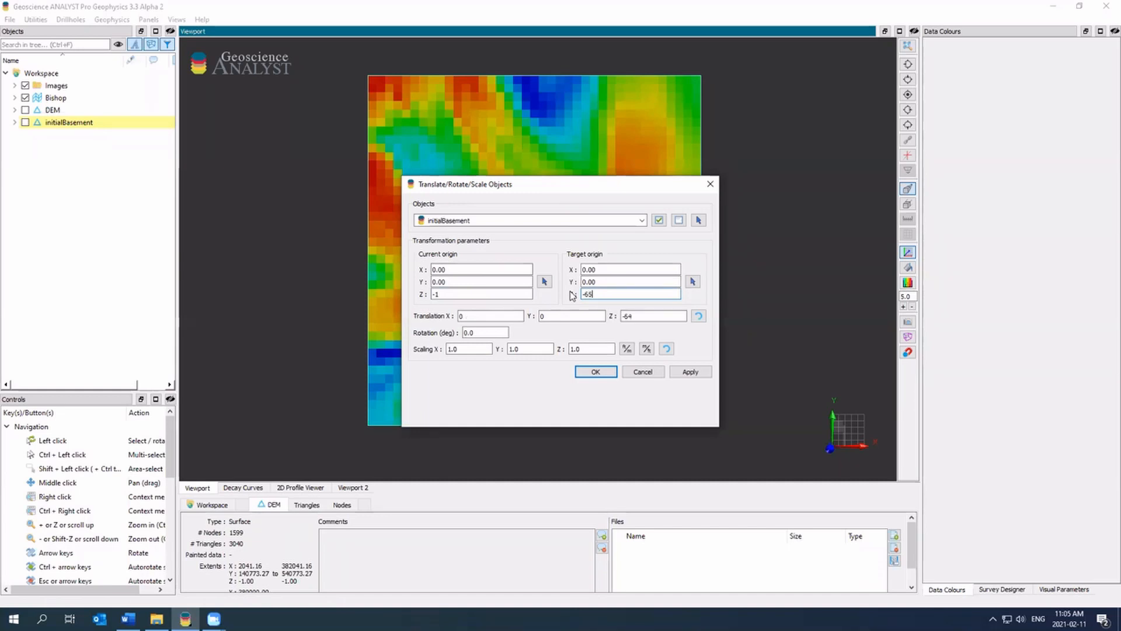
pyautogui.click(691, 371)
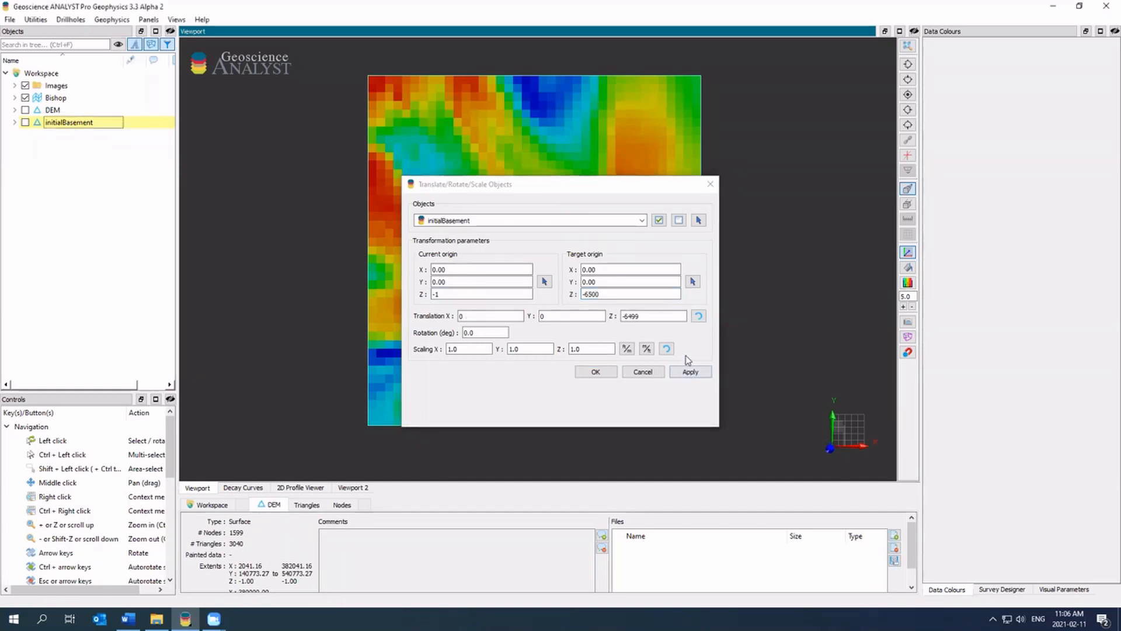
pyautogui.click(710, 184)
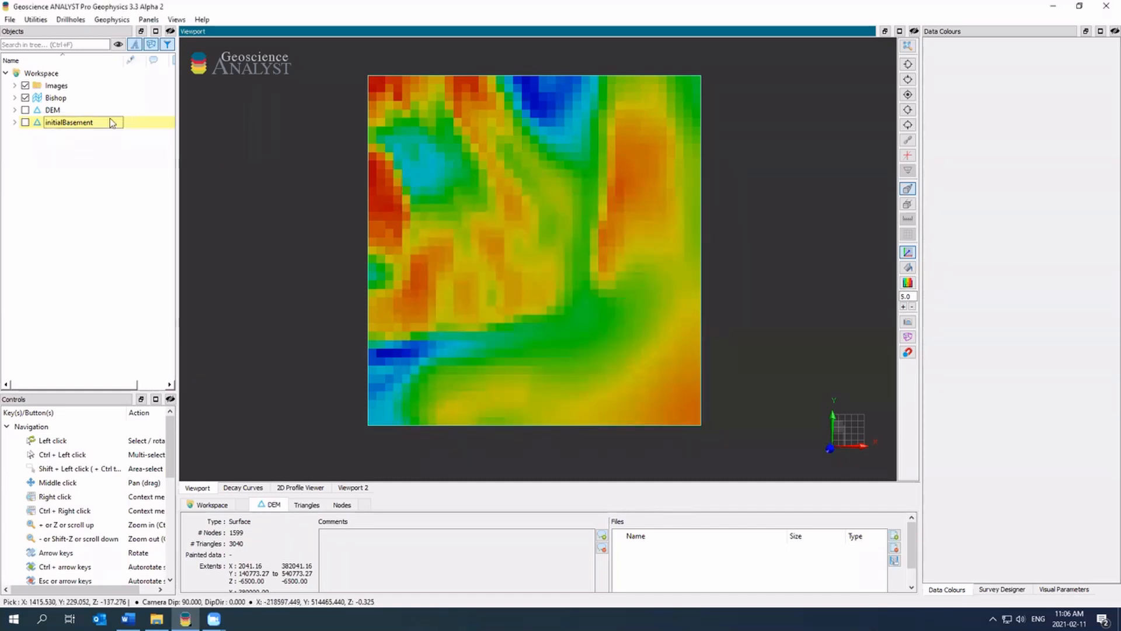
# - Hide the Bishop grid and display the DEM and initialBasement surfaces
pyautogui.click(25, 98)
pyautogui.click(25, 110)
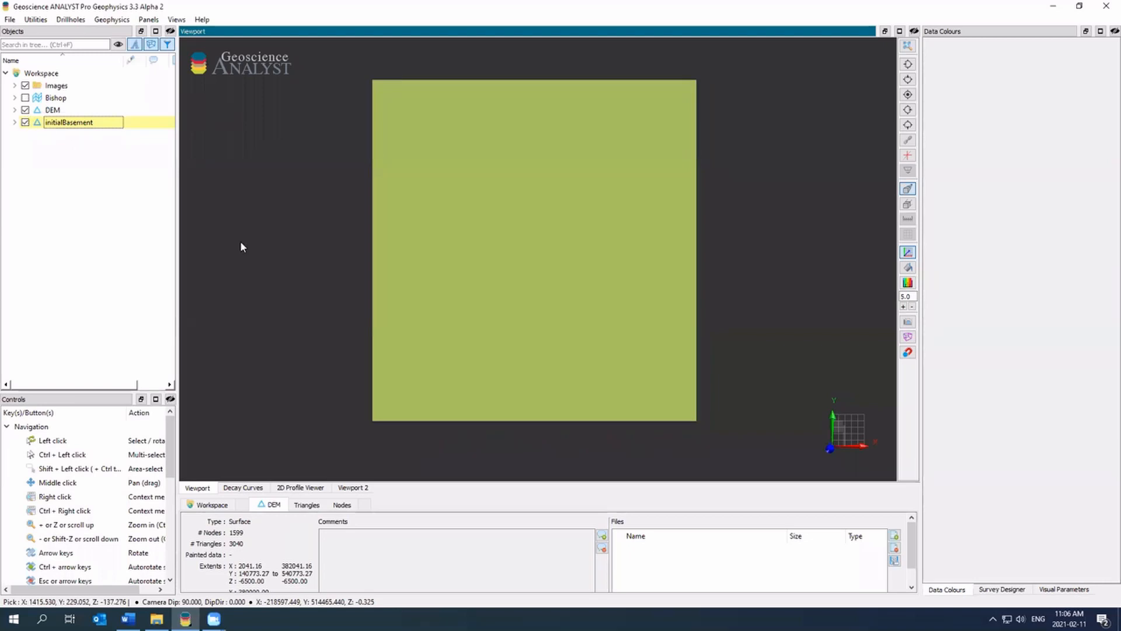
# - Hide the DEM and initialBasement surfaces and display the Bishop grid
pyautogui.moveTo(242, 247); pyautogui.dragTo(752, 118)
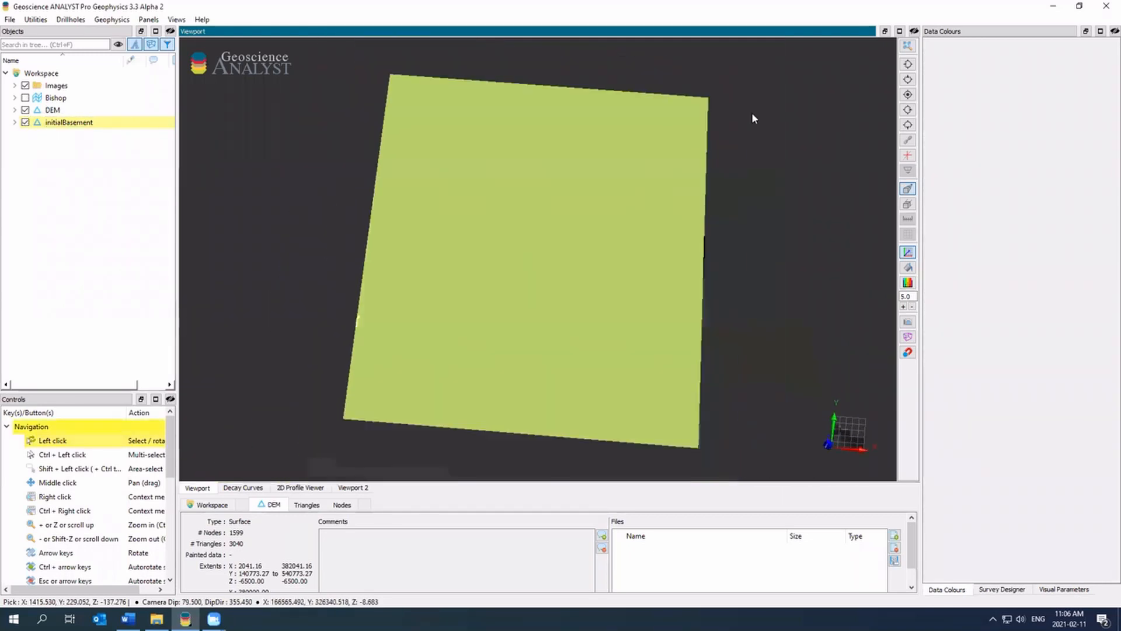
pyautogui.click(907, 94)
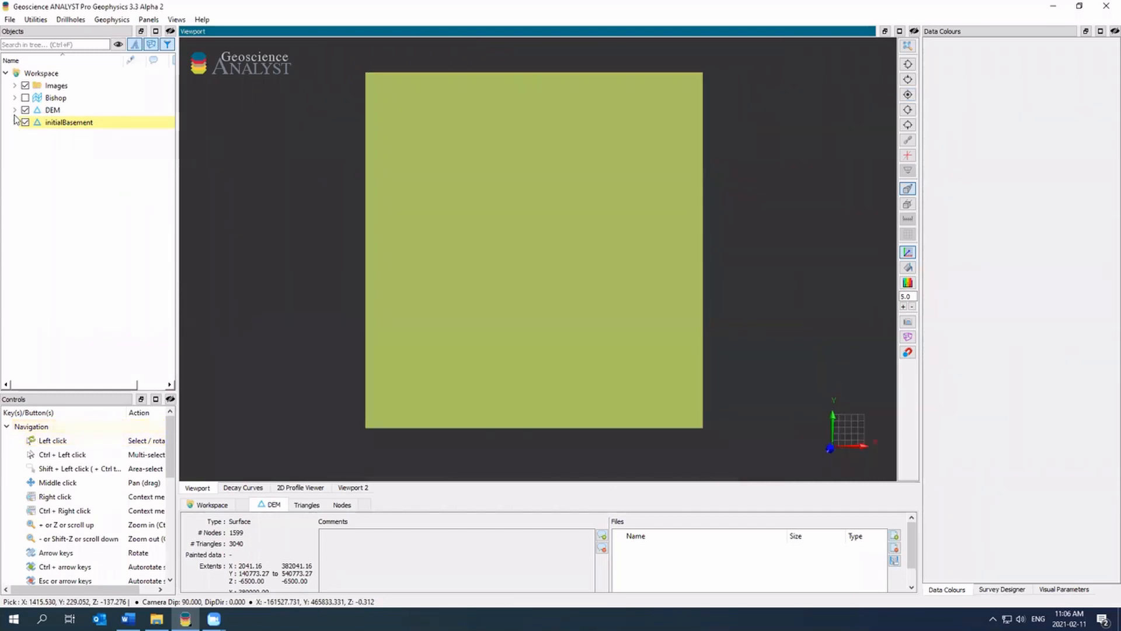
pyautogui.click(25, 110)
pyautogui.click(25, 122)
pyautogui.click(25, 98)
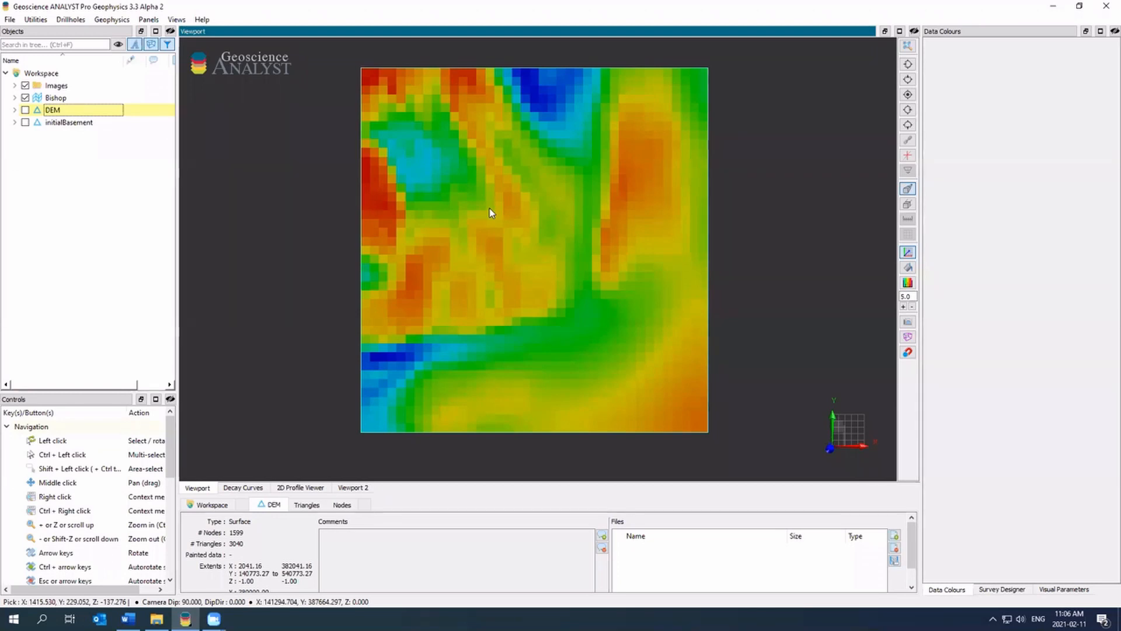
# - Start creating a VP model and take its origin, model size and prism size from the Bishop grid
pyautogui.click(36, 19)
pyautogui.click(85, 82)
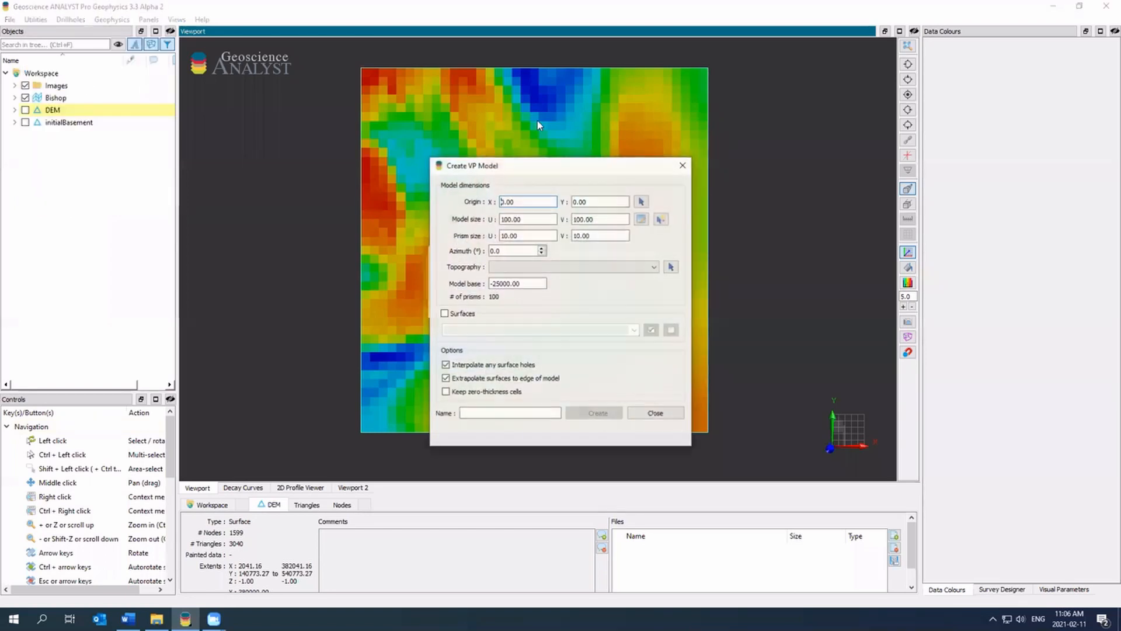
pyautogui.moveTo(540, 168); pyautogui.dragTo(229, 193)
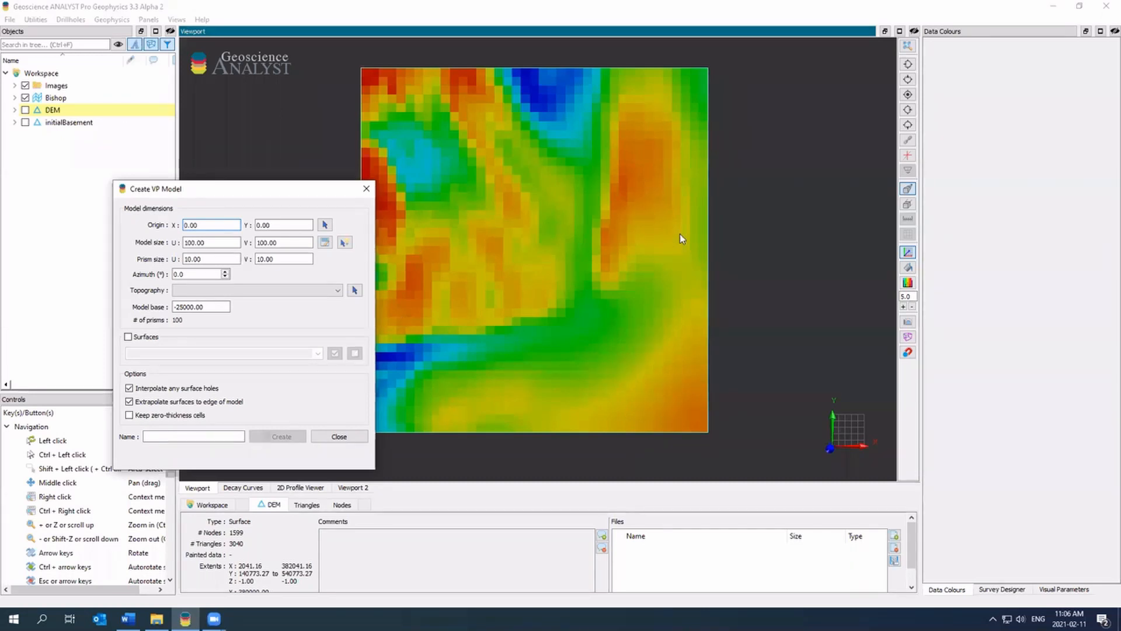
pyautogui.click(345, 242)
pyautogui.click(459, 225)
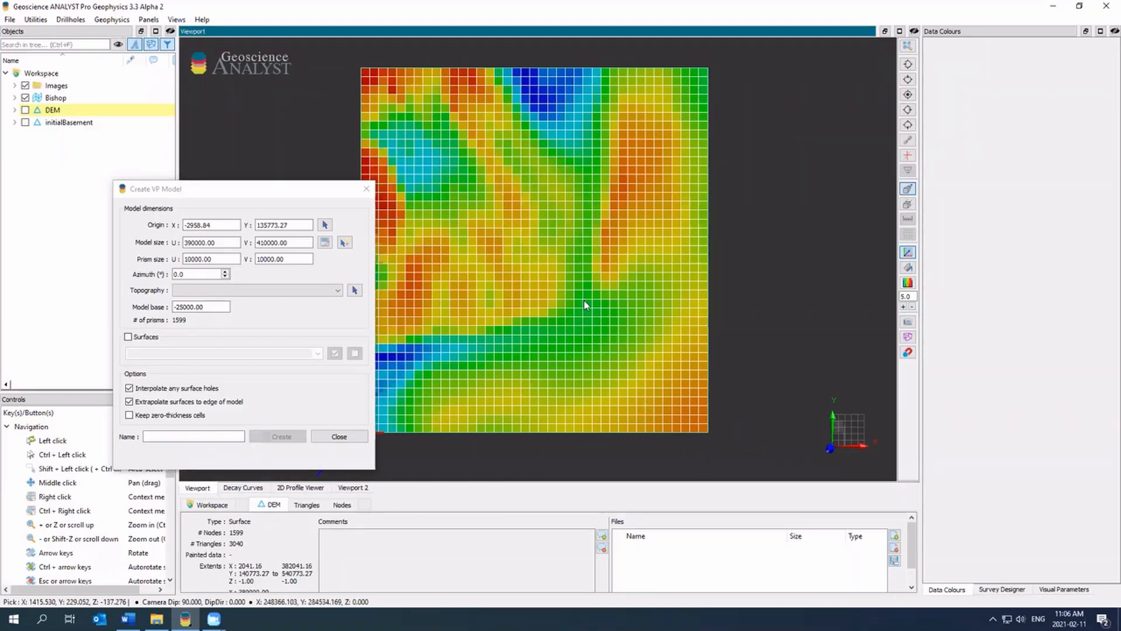
# - Create the VP model with DEM as topography and initialBasement as its surface, naming it model
pyautogui.click(315, 290)
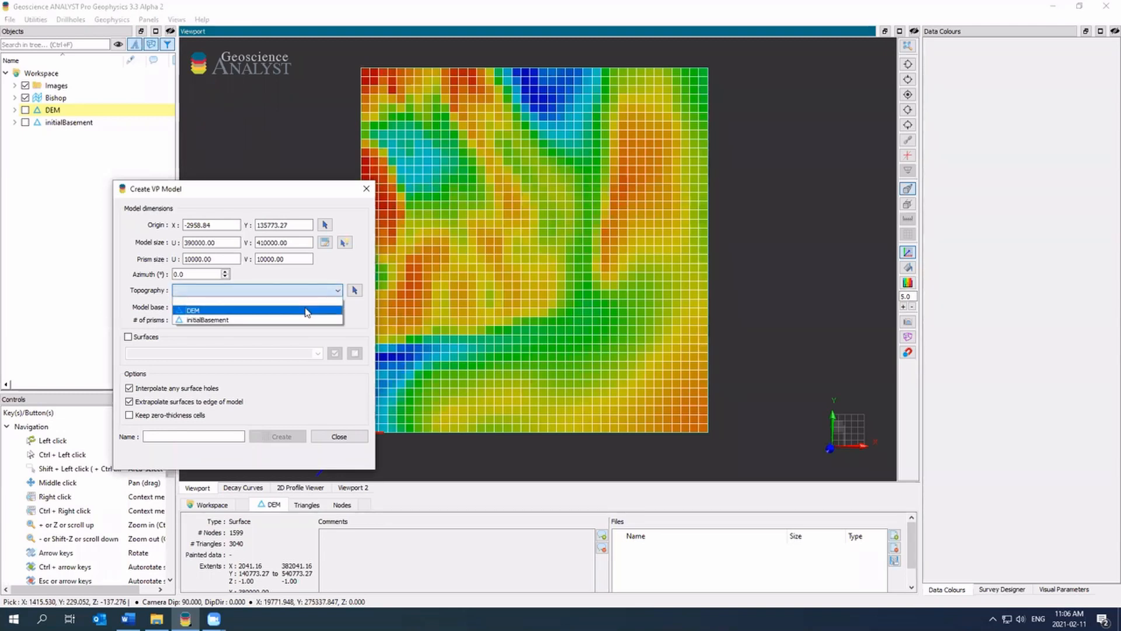
pyautogui.click(306, 310)
pyautogui.click(128, 337)
pyautogui.click(318, 353)
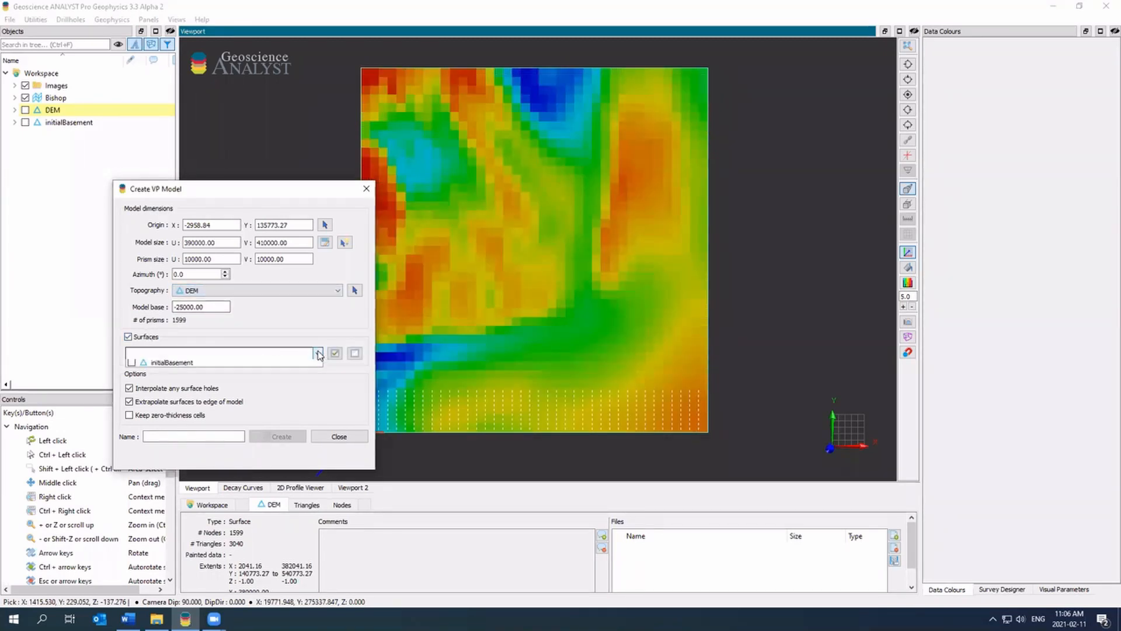
pyautogui.click(175, 382)
pyautogui.click(164, 436)
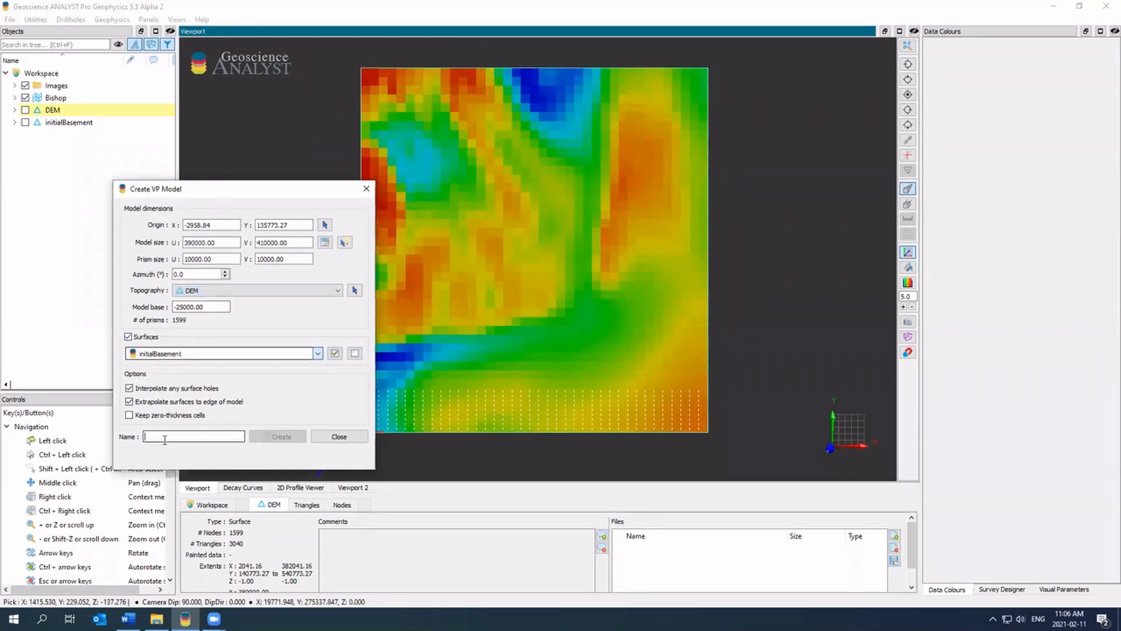
pyautogui.write('model')
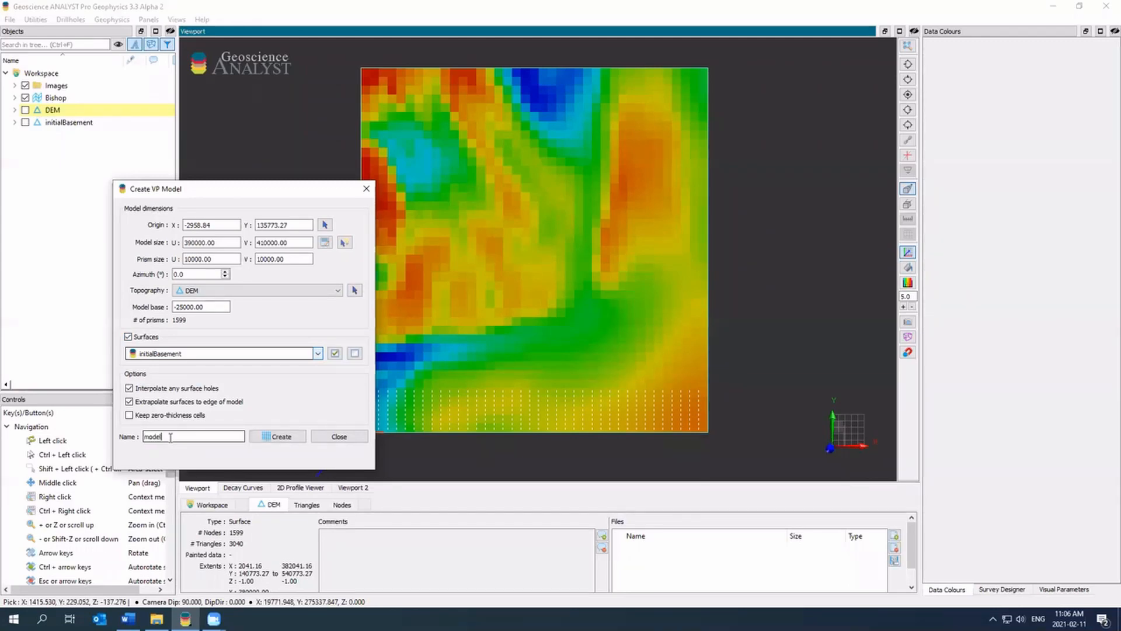
pyautogui.click(277, 437)
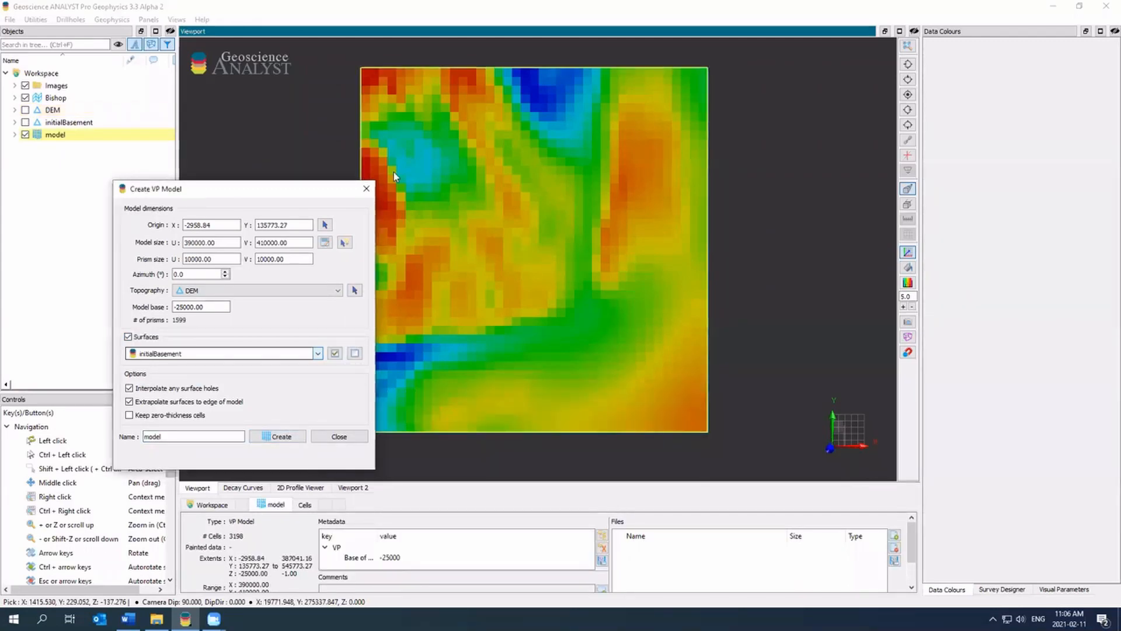
# - Display the VP model coloured by its Unit data and close the model creation dialog
pyautogui.moveTo(507, 282); pyautogui.dragTo(496, 99)
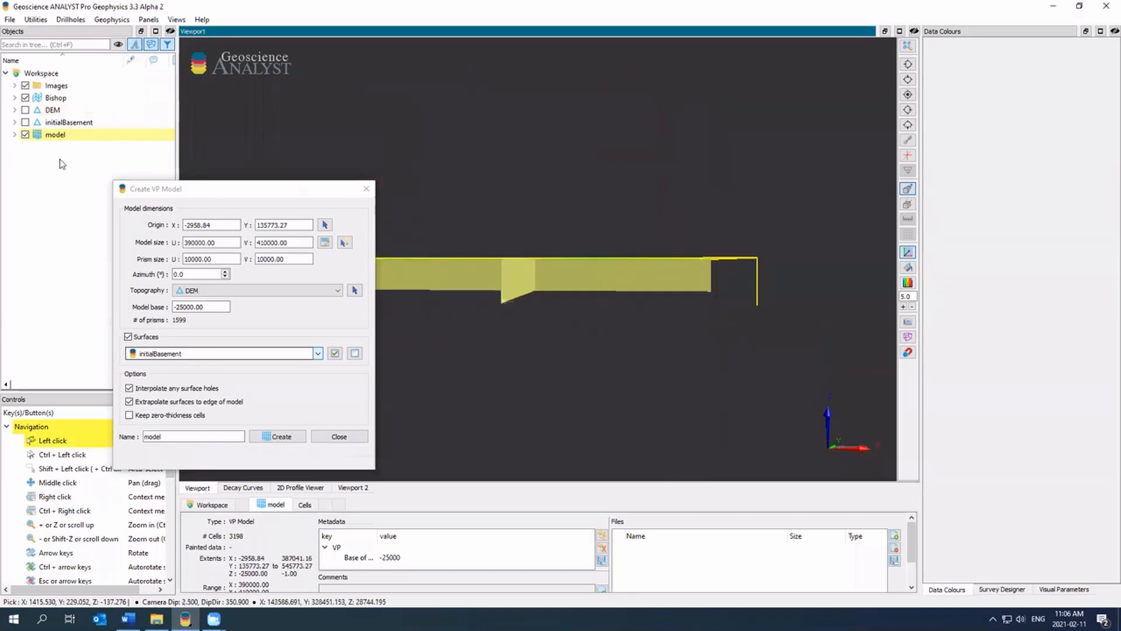
pyautogui.click(15, 134)
pyautogui.click(35, 171)
pyautogui.click(61, 171)
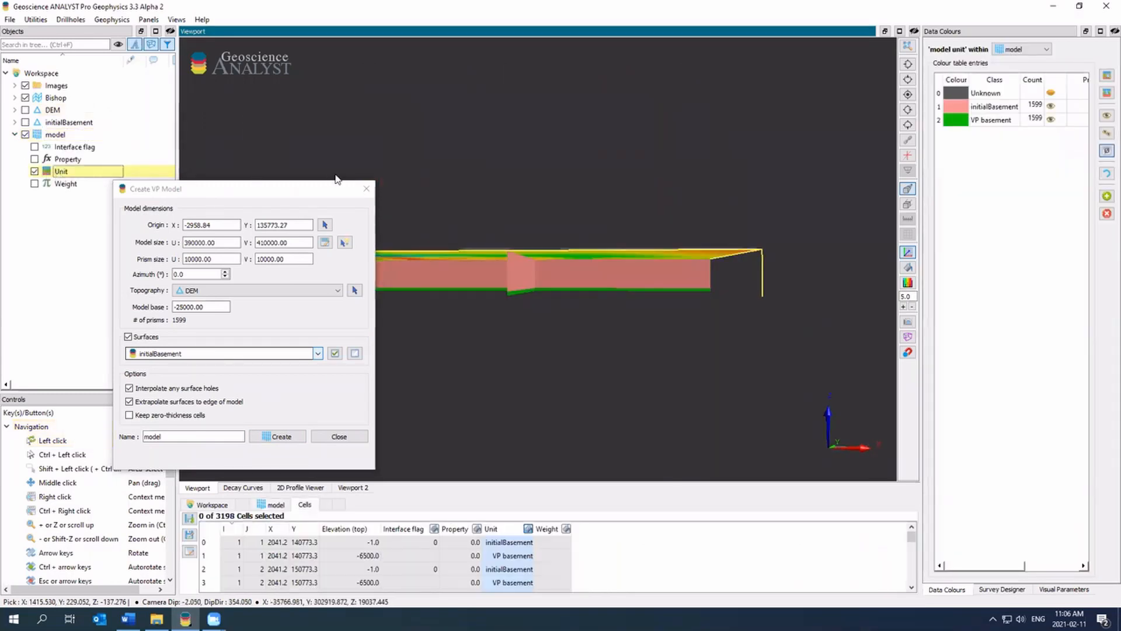
pyautogui.click(366, 189)
# - Make the Bishop grid partly transparent to reveal the VP model's sections beneath it
pyautogui.moveTo(507, 199); pyautogui.dragTo(543, 264)
pyautogui.click(543, 266)
pyautogui.click(1064, 589)
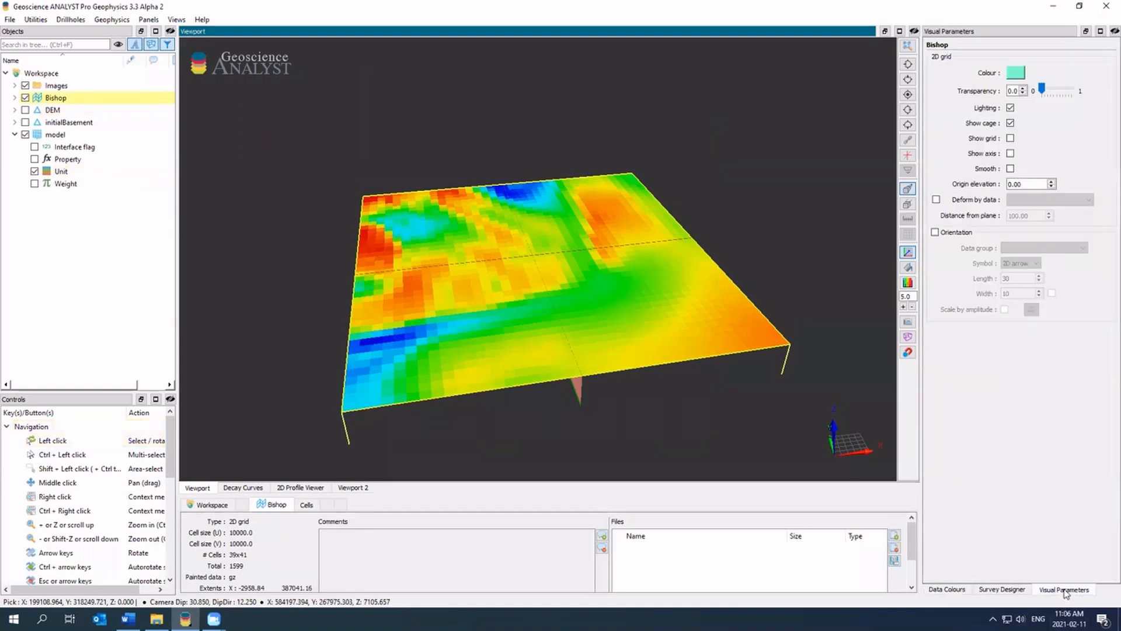
pyautogui.moveTo(1041, 86); pyautogui.dragTo(1051, 88)
pyautogui.moveTo(631, 276); pyautogui.dragTo(651, 298)
pyautogui.click(651, 275)
pyautogui.moveTo(649, 258); pyautogui.dragTo(593, 303)
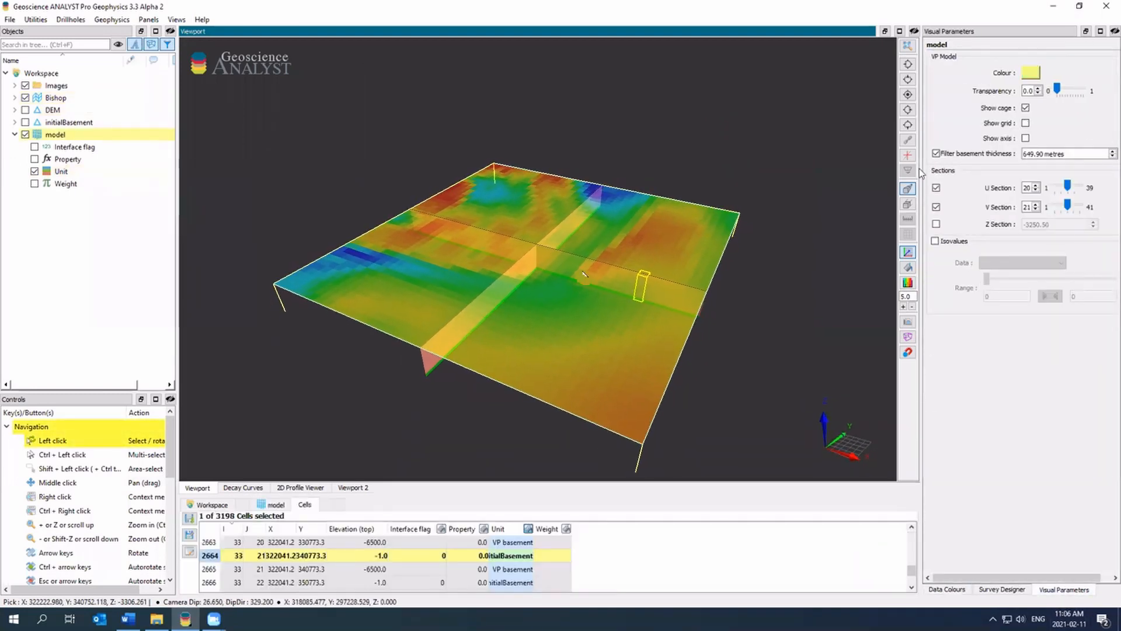
# - Rename the initialBasement class in the model's Unit colour table to overburden
pyautogui.moveTo(921, 171); pyautogui.dragTo(825, 171)
pyautogui.click(56, 171)
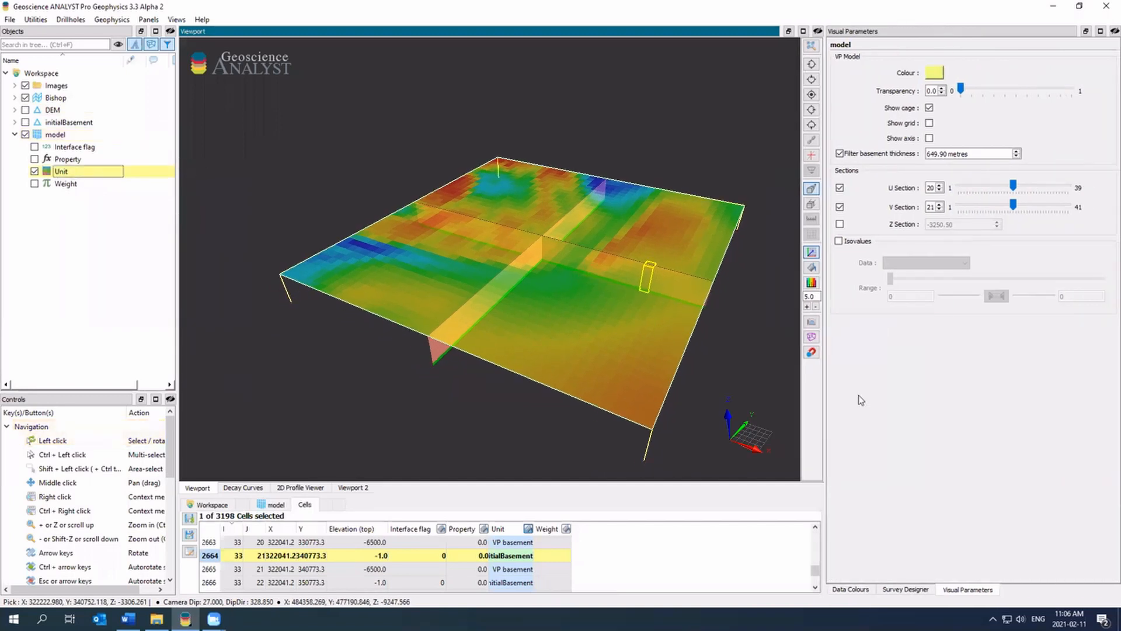
pyautogui.click(901, 591)
pyautogui.click(852, 591)
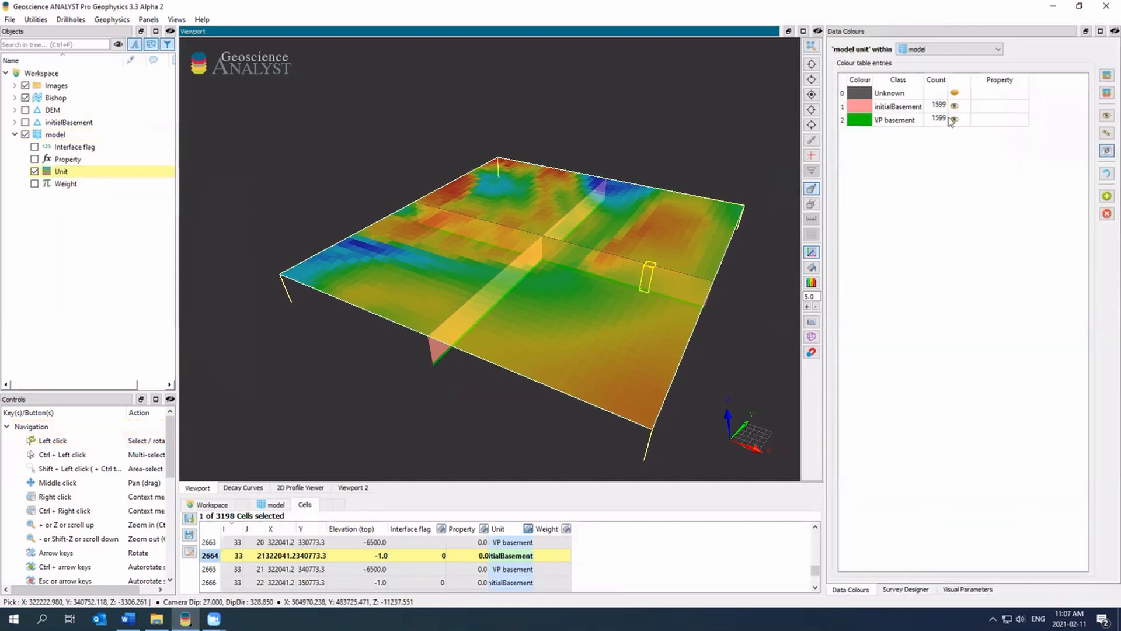
pyautogui.doubleClick(903, 108)
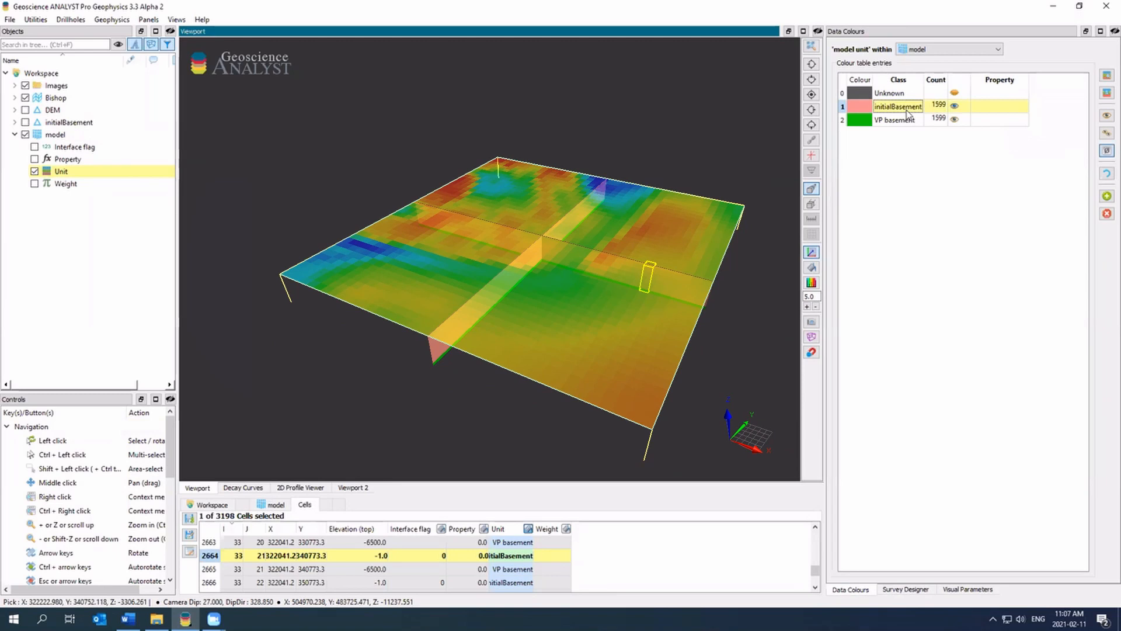
pyautogui.doubleClick(907, 112)
pyautogui.moveTo(618, 390); pyautogui.dragTo(616, 261)
pyautogui.doubleClick(915, 107)
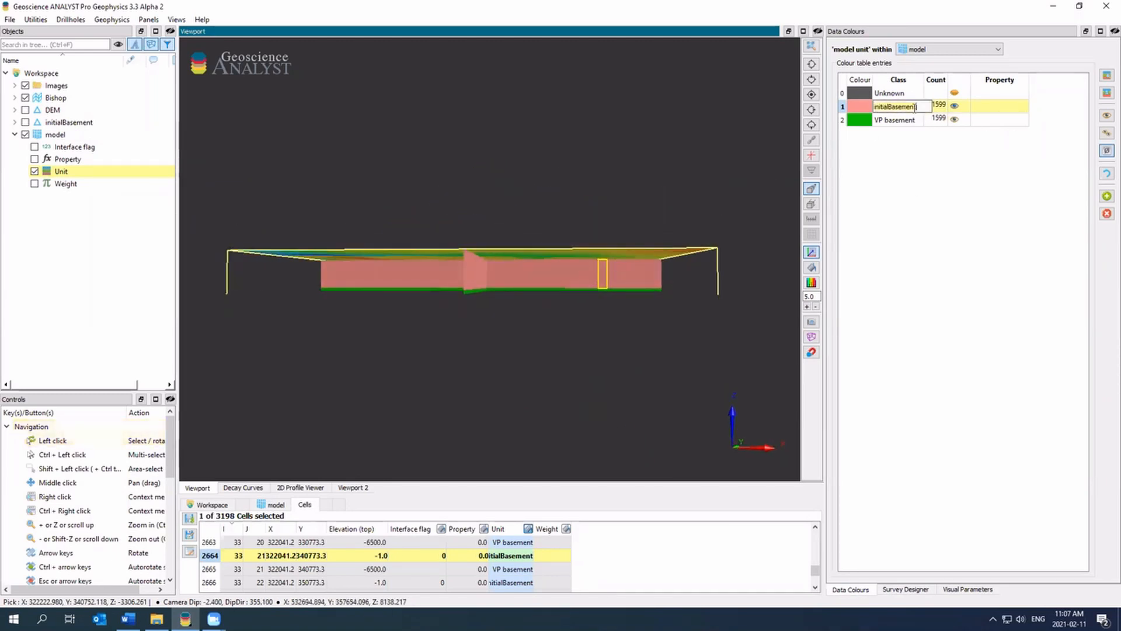
pyautogui.write('overburden')
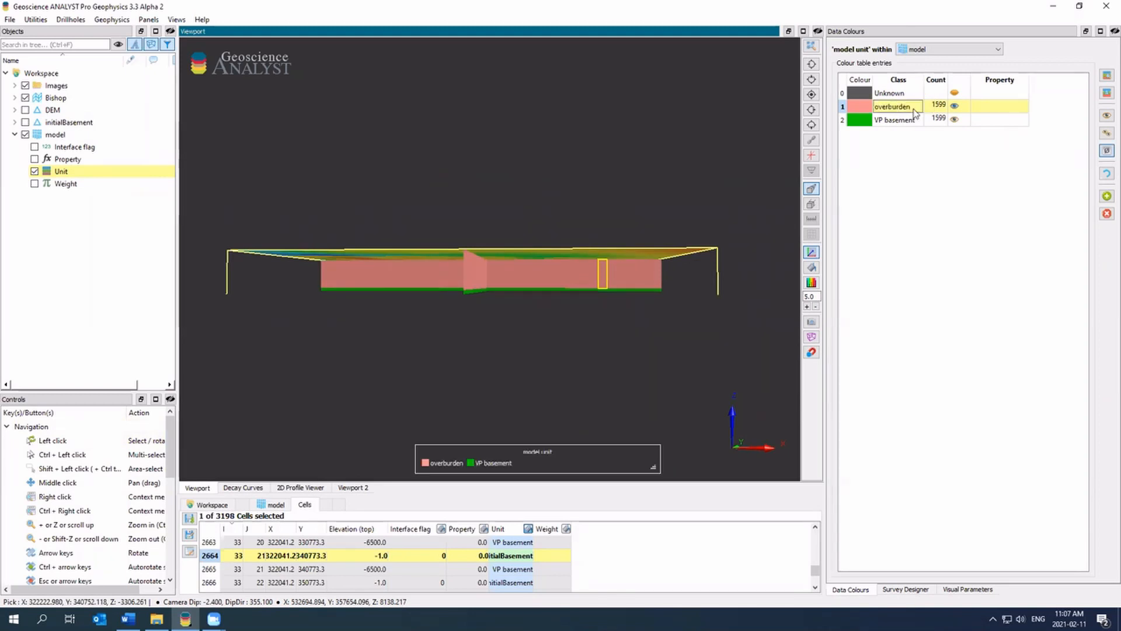
# - Rename the VP basement class to Basement and capitalize the overburden class name as Overburden
pyautogui.doubleClick(908, 119)
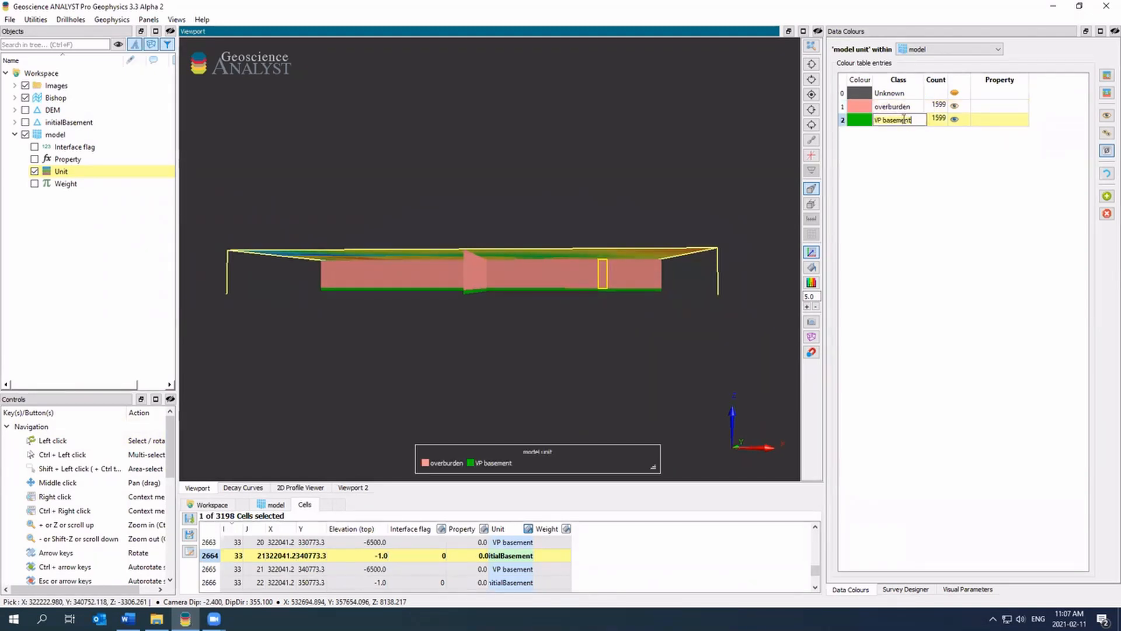
pyautogui.write('Basement')
pyautogui.press('Return')
pyautogui.doubleClick(880, 107)
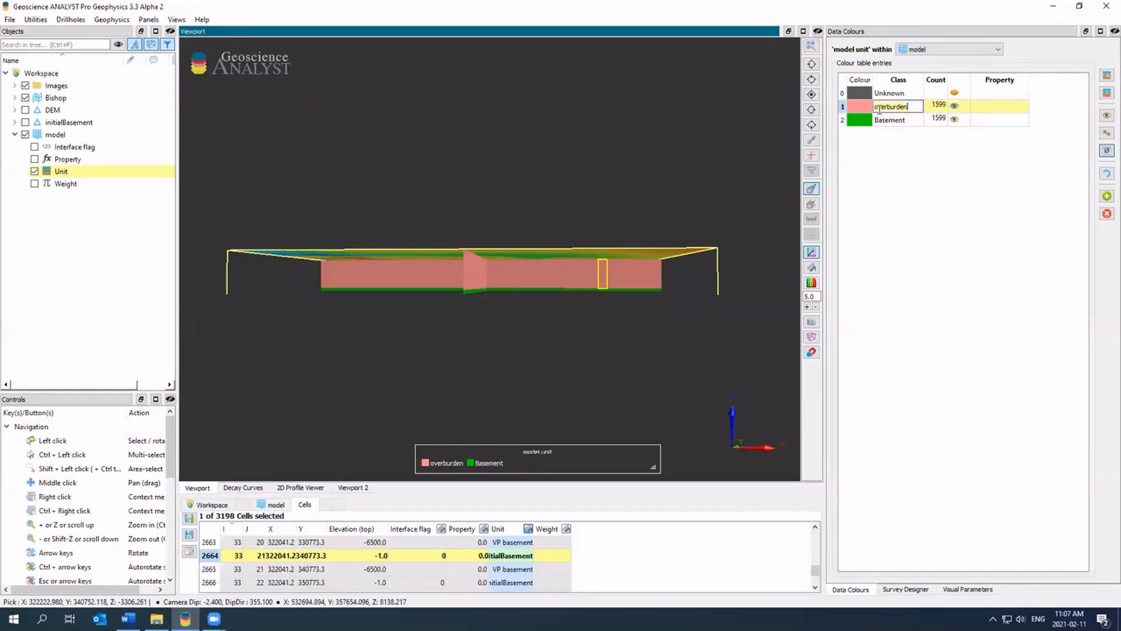
pyautogui.press('Delete')
pyautogui.write('O')
pyautogui.press('Return')
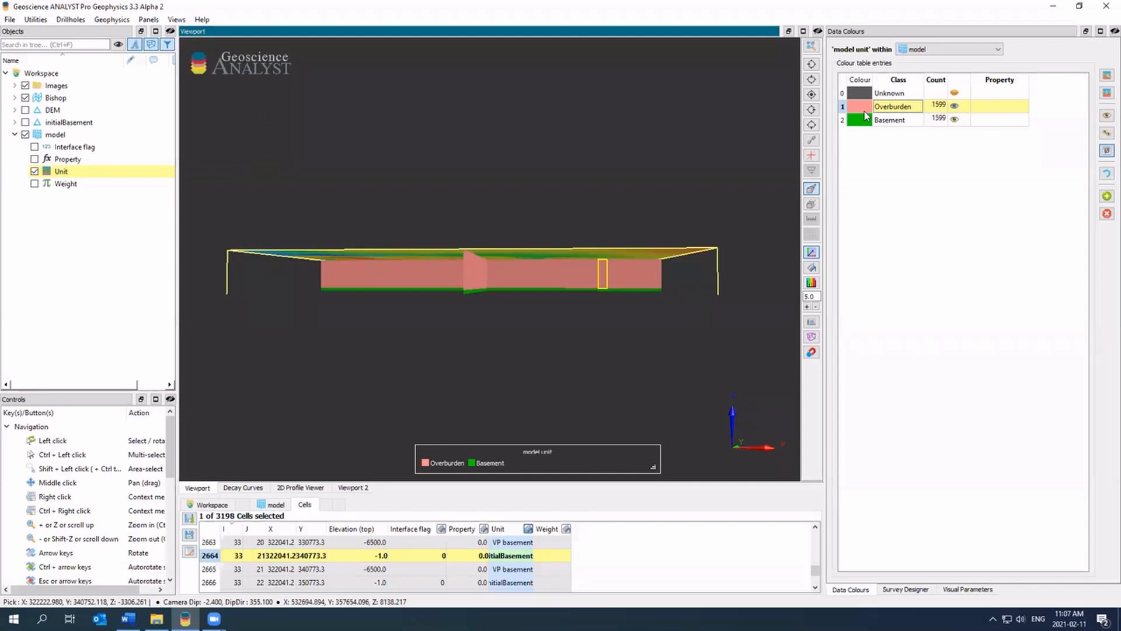
# - Rename the Property column of the Unit colour table to density contrast
pyautogui.doubleClick(1006, 83)
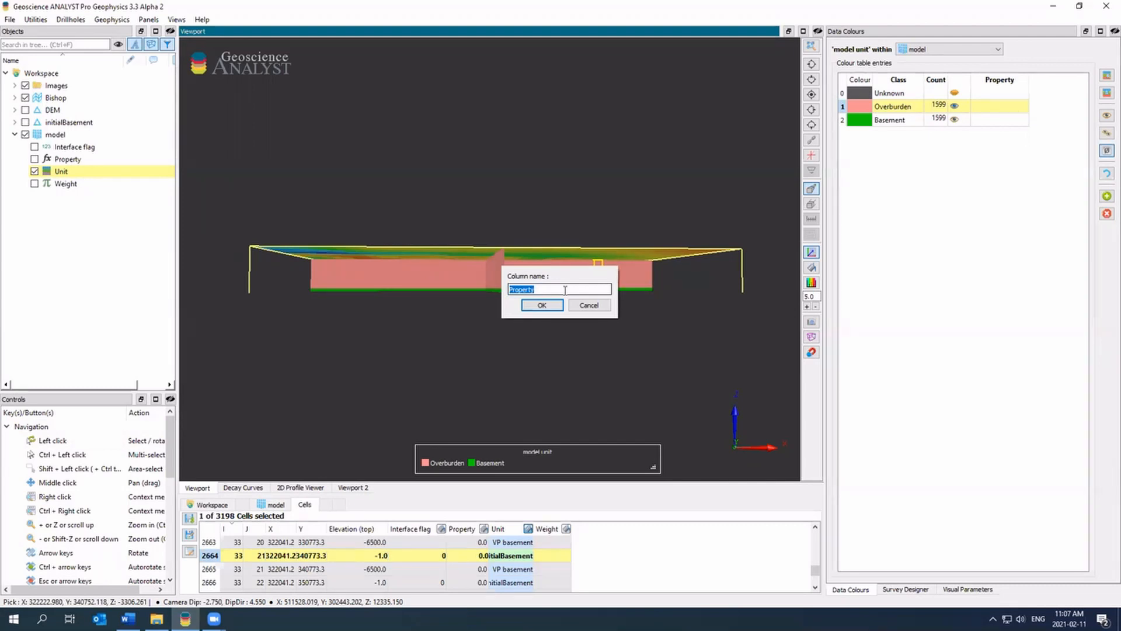
pyautogui.write('density cons')
pyautogui.press('BackSpace')
pyautogui.write('trast')
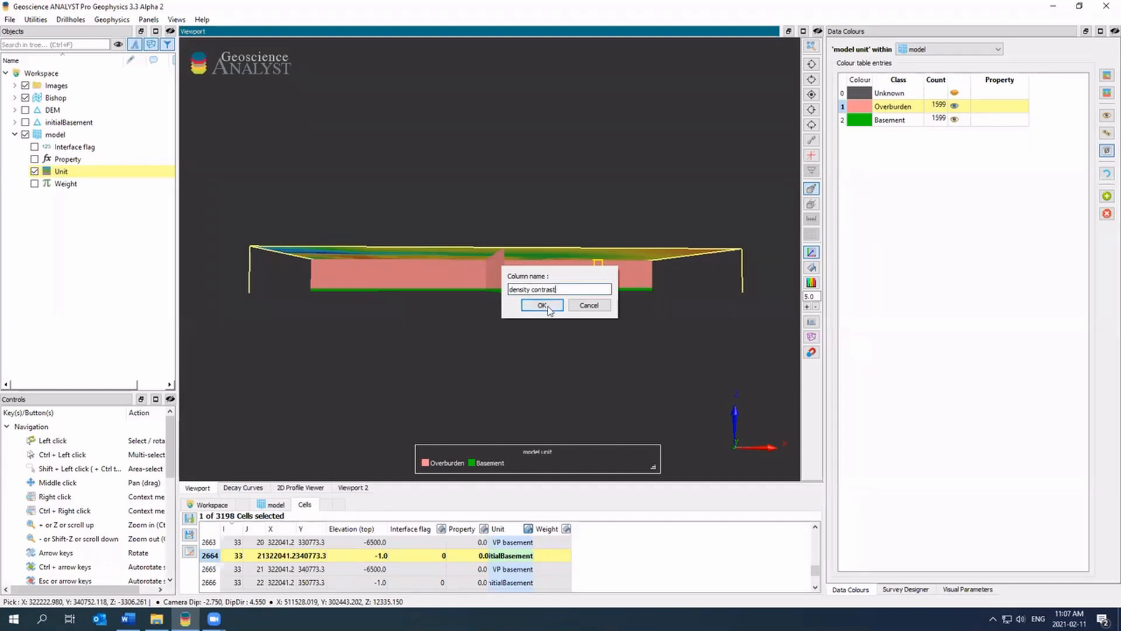
pyautogui.click(543, 305)
# - Set the density contrast to 0 for Overburden and 0.2 for Basement
pyautogui.moveTo(545, 304); pyautogui.dragTo(632, 221)
pyautogui.click(992, 108)
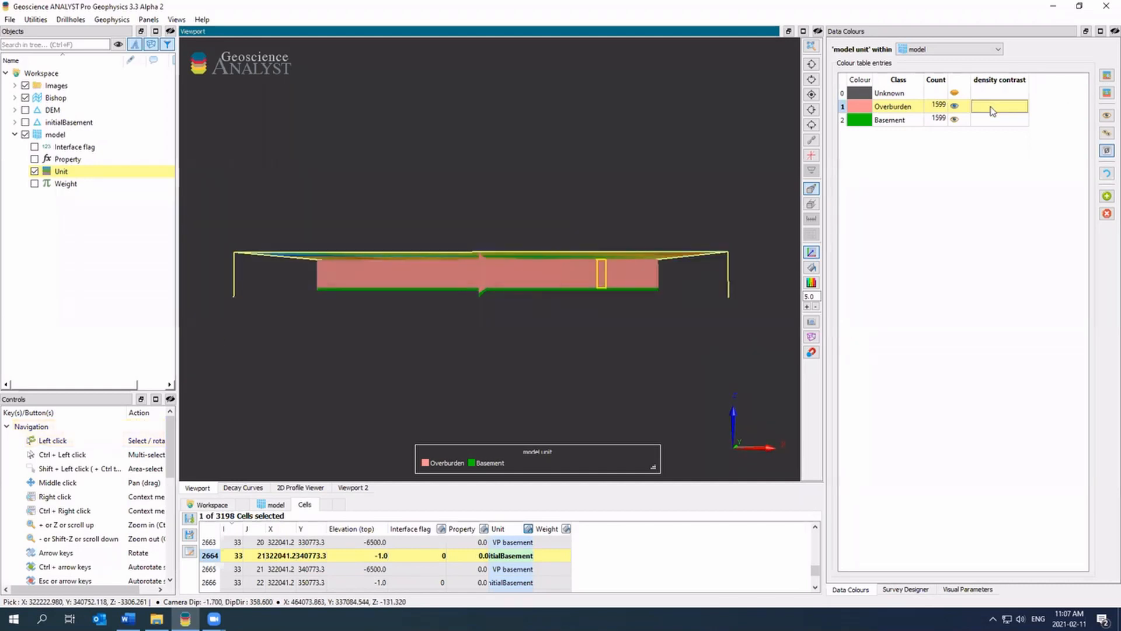
pyautogui.write('0')
pyautogui.press('Return')
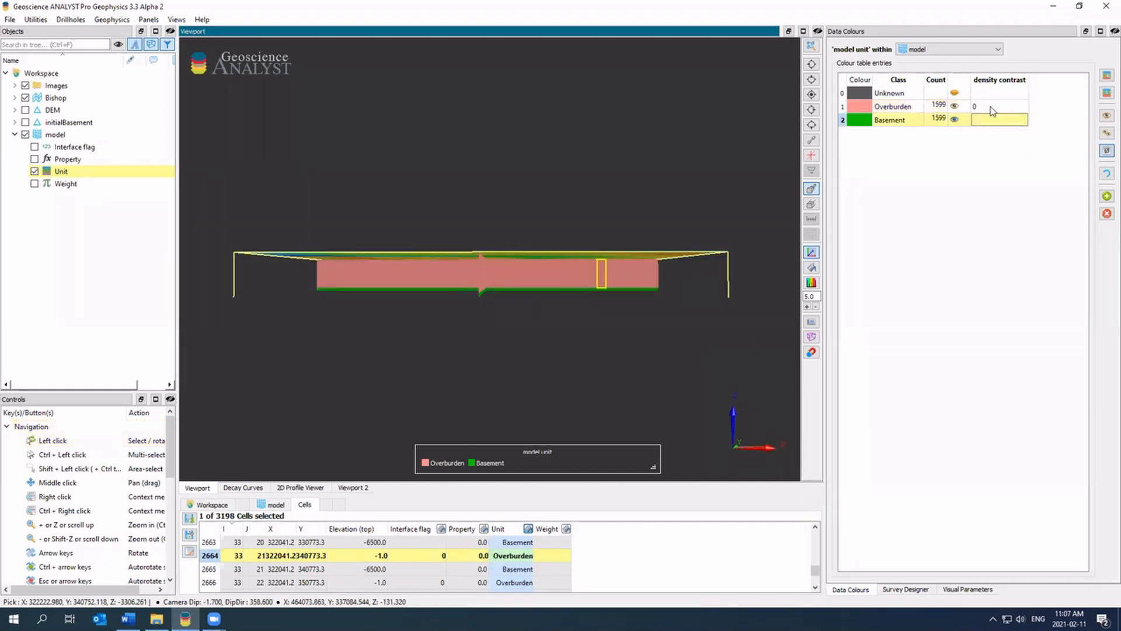
pyautogui.write('0.2')
pyautogui.press('Return')
# - Display the density contrast property on the VP model
pyautogui.moveTo(734, 206); pyautogui.dragTo(561, 245)
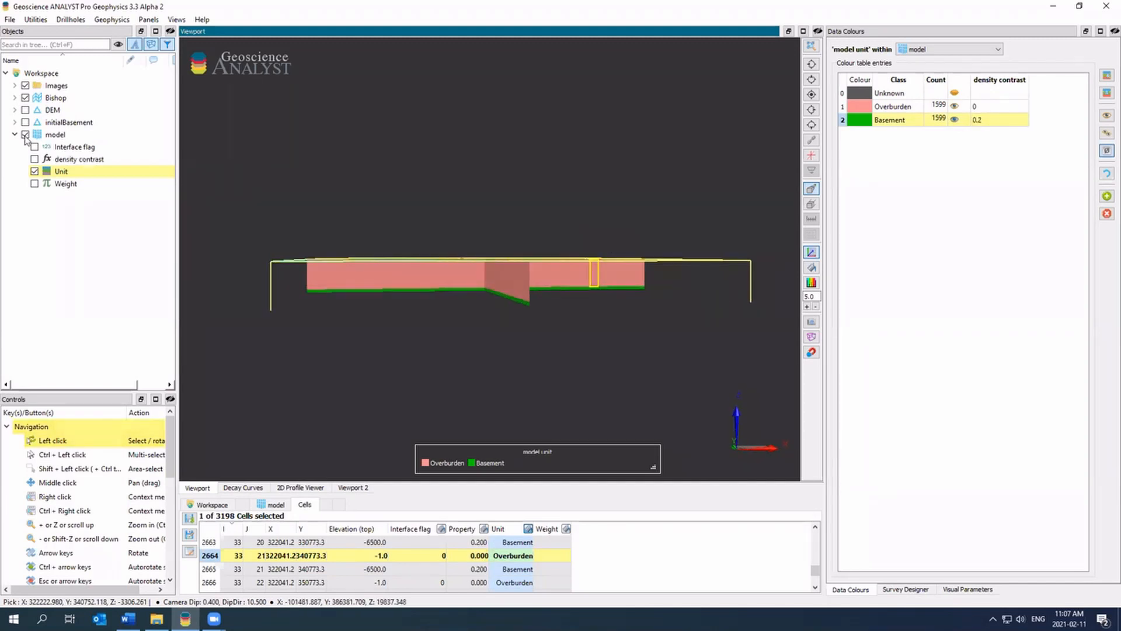
pyautogui.click(35, 159)
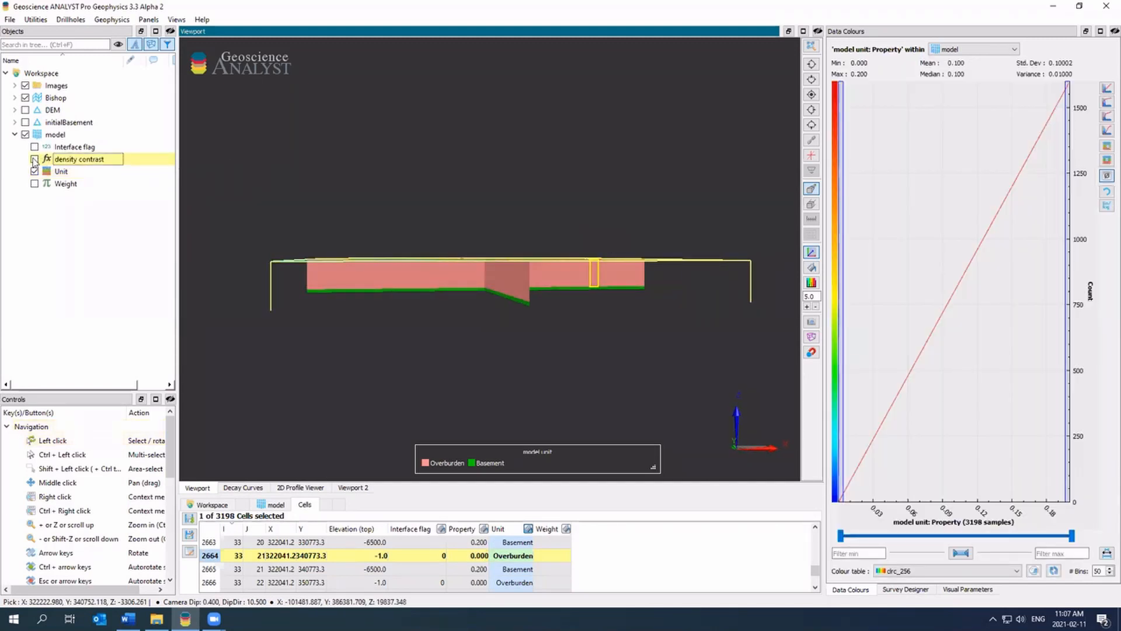
pyautogui.moveTo(429, 258); pyautogui.dragTo(541, 354)
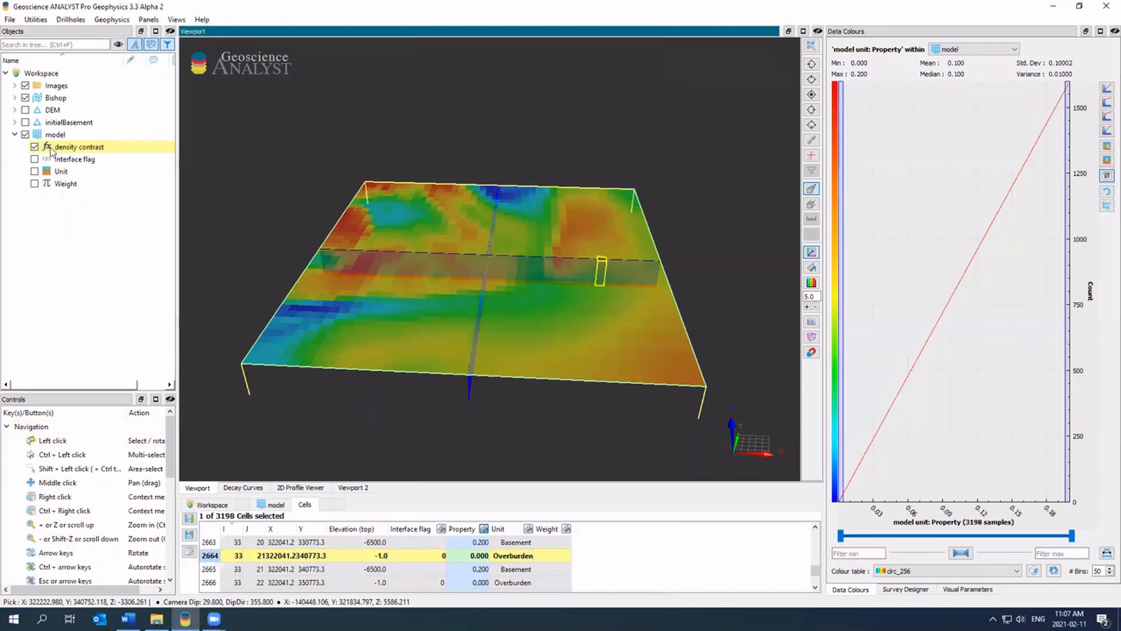
# - Hide the VP model, list the Bishop grid's data and view the grid from above
pyautogui.click(38, 135)
pyautogui.click(25, 135)
pyautogui.click(15, 98)
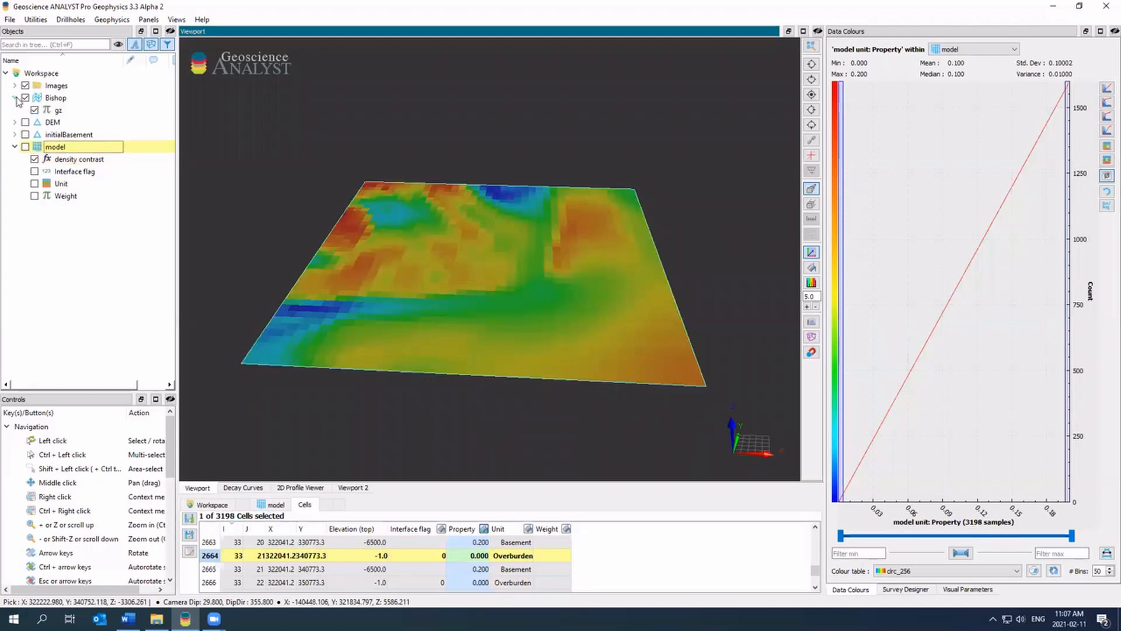
pyautogui.moveTo(217, 179); pyautogui.dragTo(485, 378)
pyautogui.scroll(-2, 486, 349)
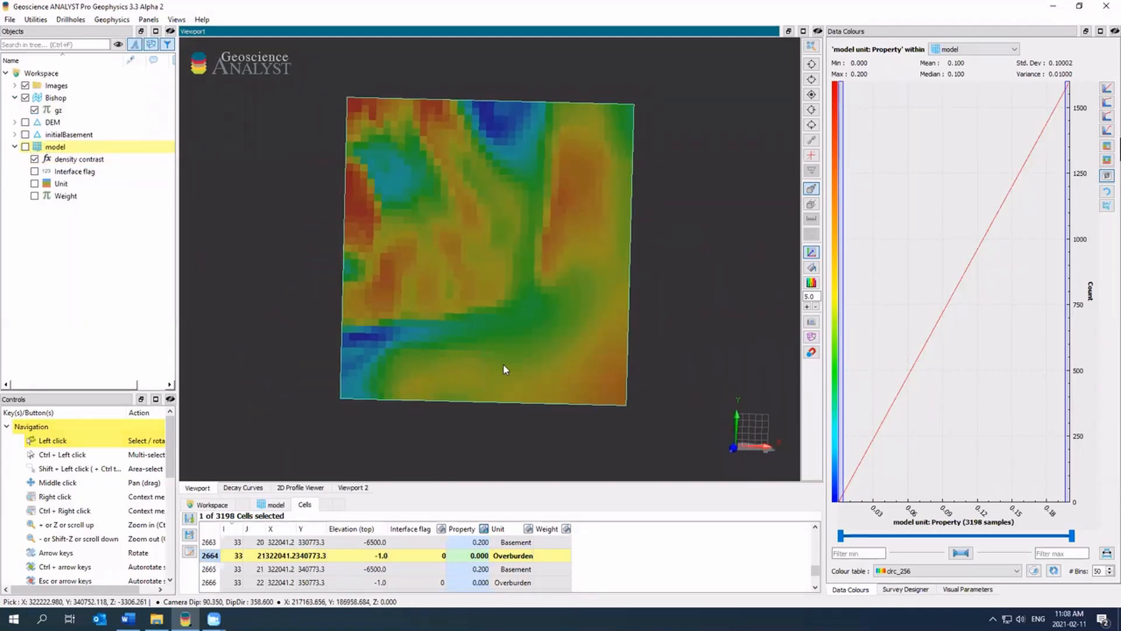
pyautogui.moveTo(504, 364); pyautogui.dragTo(531, 361, button='middle')
pyautogui.scroll(2, 535, 359)
pyautogui.moveTo(538, 361); pyautogui.dragTo(542, 360)
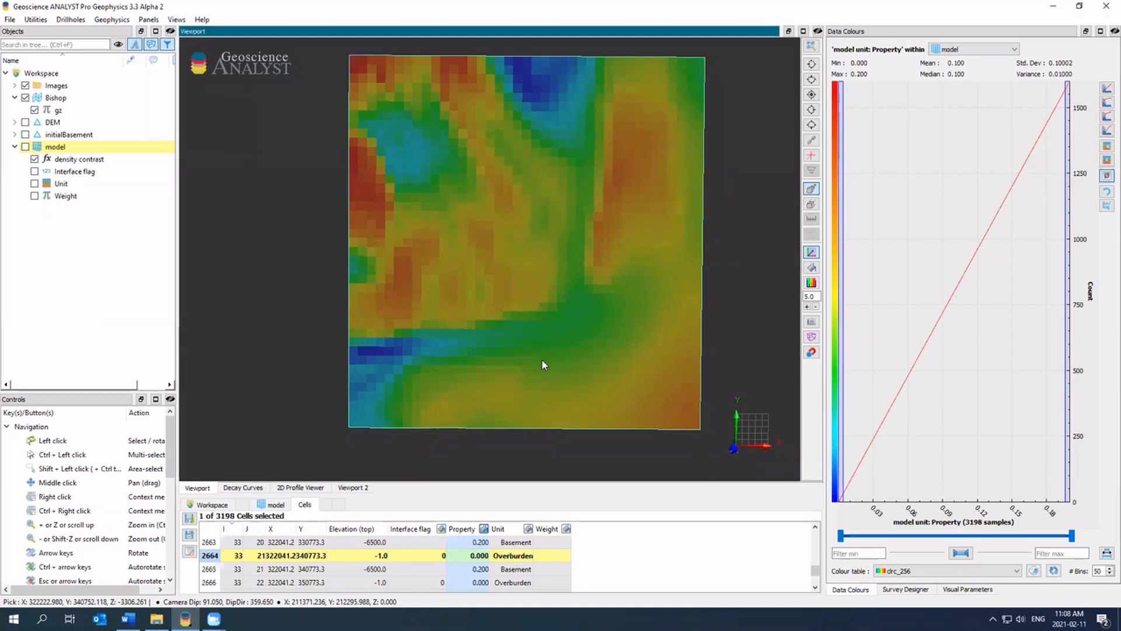
# - Apply a low pass Fourier filter to the Bishop grid's gz data with a wavelength cutoff of 100000
pyautogui.click(58, 98)
pyautogui.rightClick(60, 100)
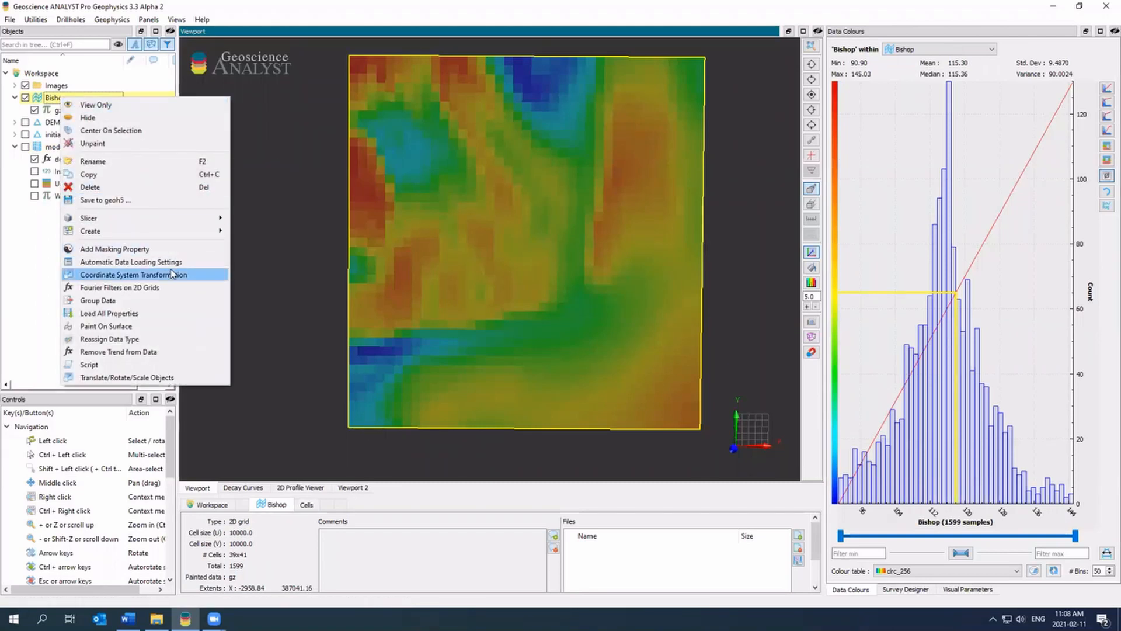
pyautogui.click(182, 287)
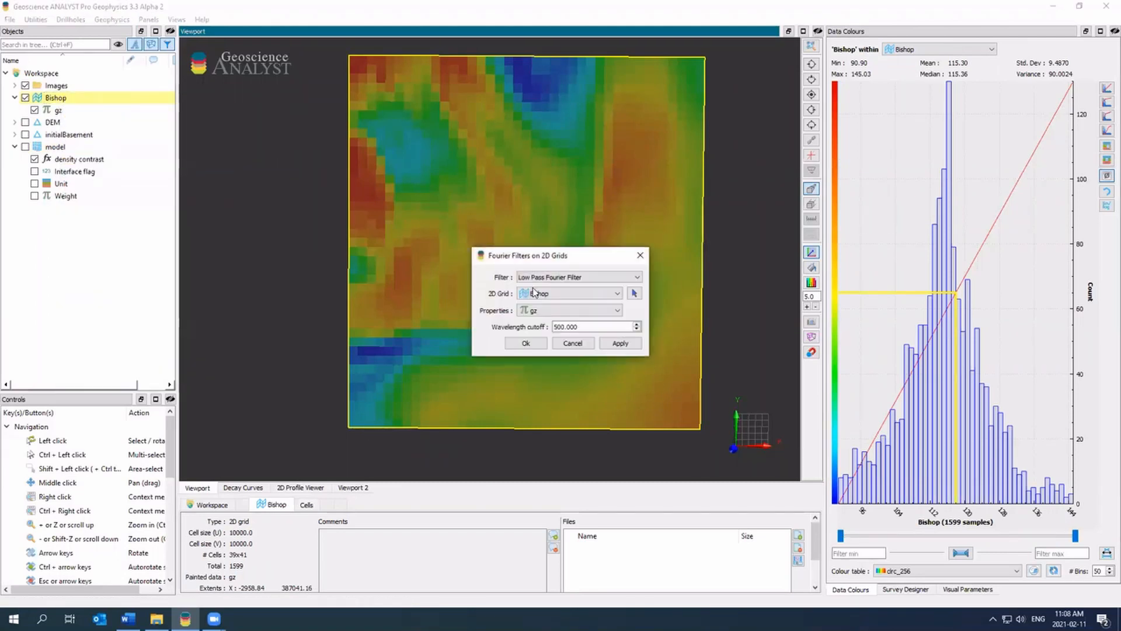
pyautogui.write('100000')
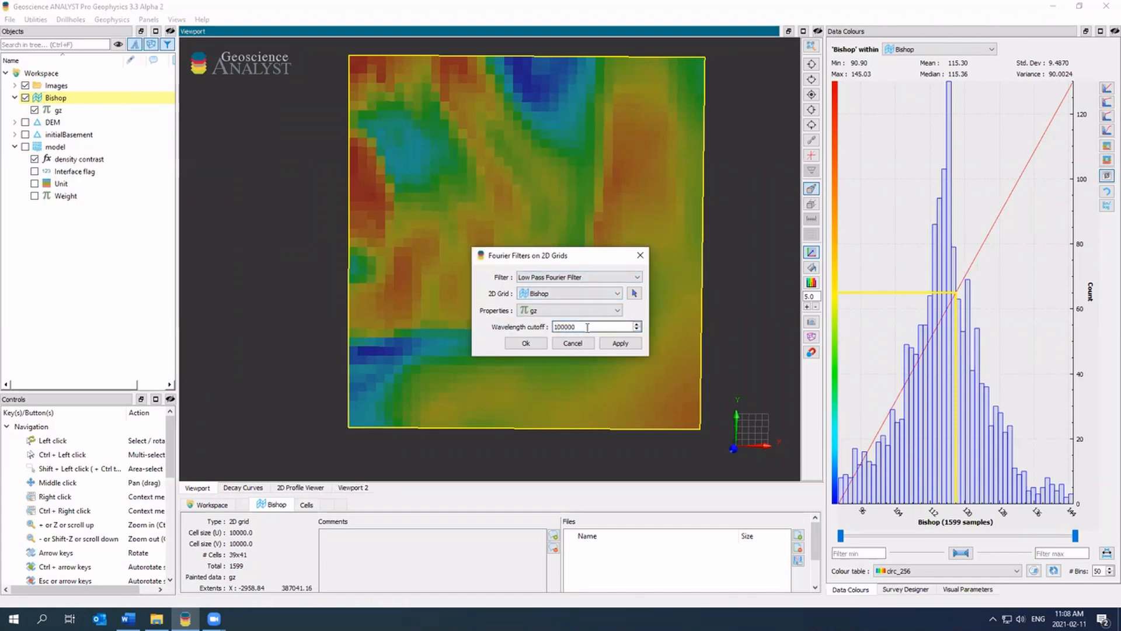
pyautogui.click(620, 343)
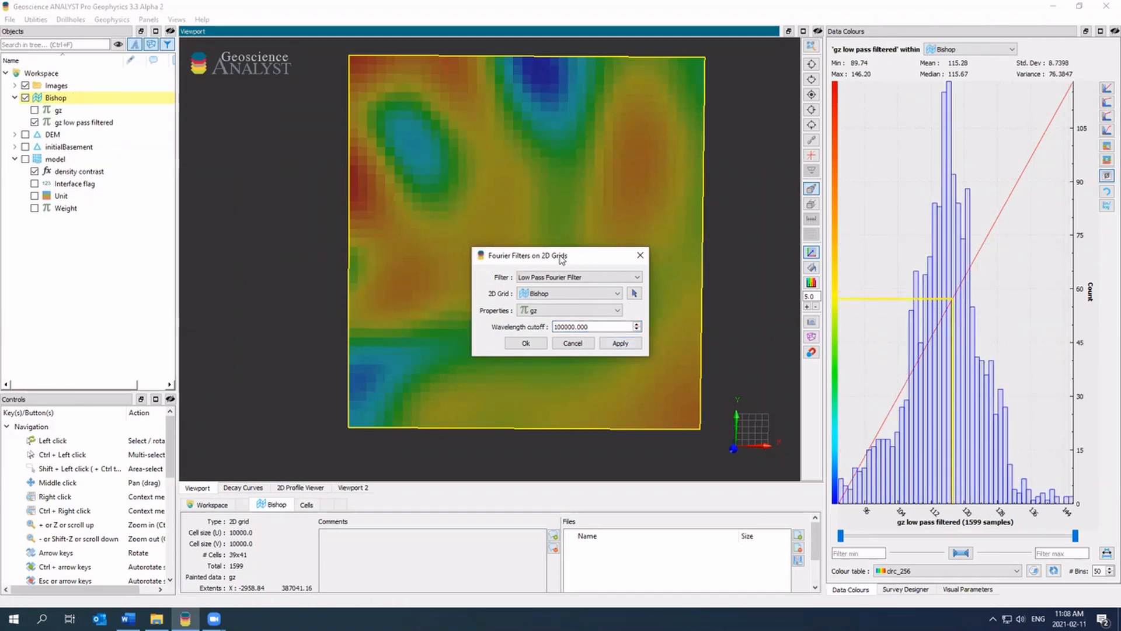
# - Compare gz with gz low pass filtered on the Bishop grid, then close the Fourier filter dialog
pyautogui.moveTo(561, 260); pyautogui.dragTo(193, 239)
pyautogui.click(34, 110)
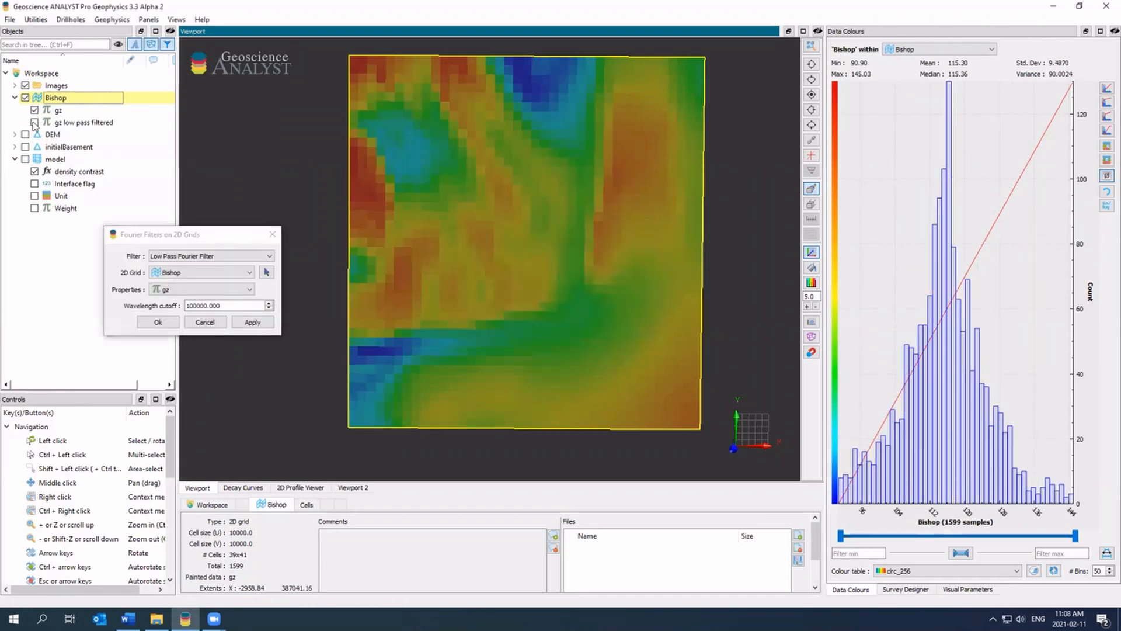
pyautogui.click(34, 122)
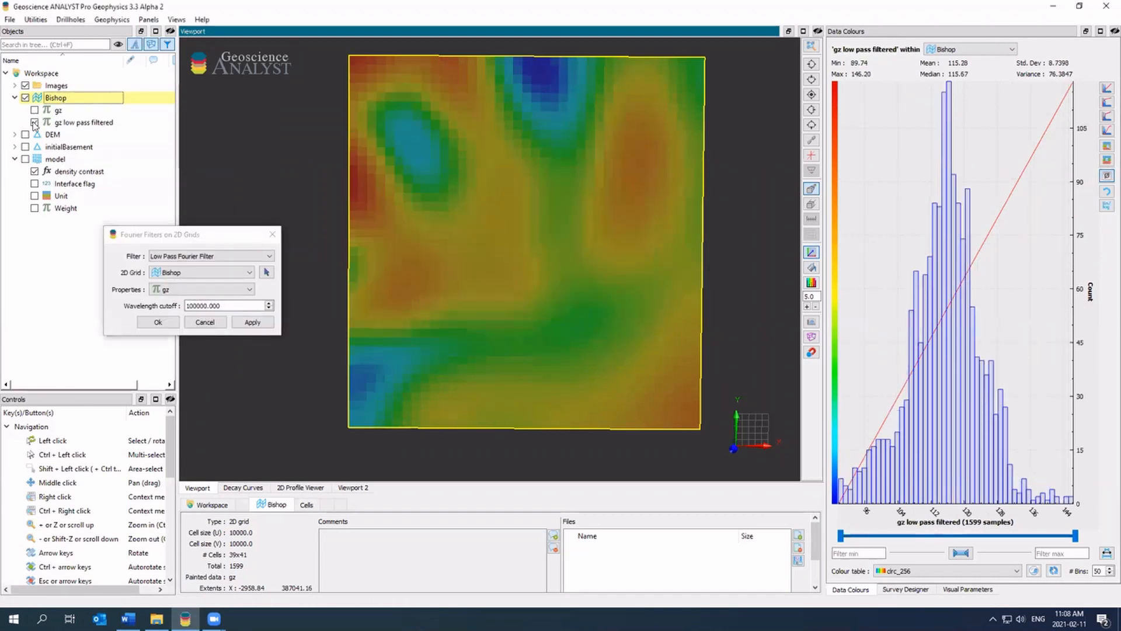
pyautogui.click(276, 236)
# - Start a VPmg Geometry Inversion and display the VP model coloured by Unit
pyautogui.click(111, 21)
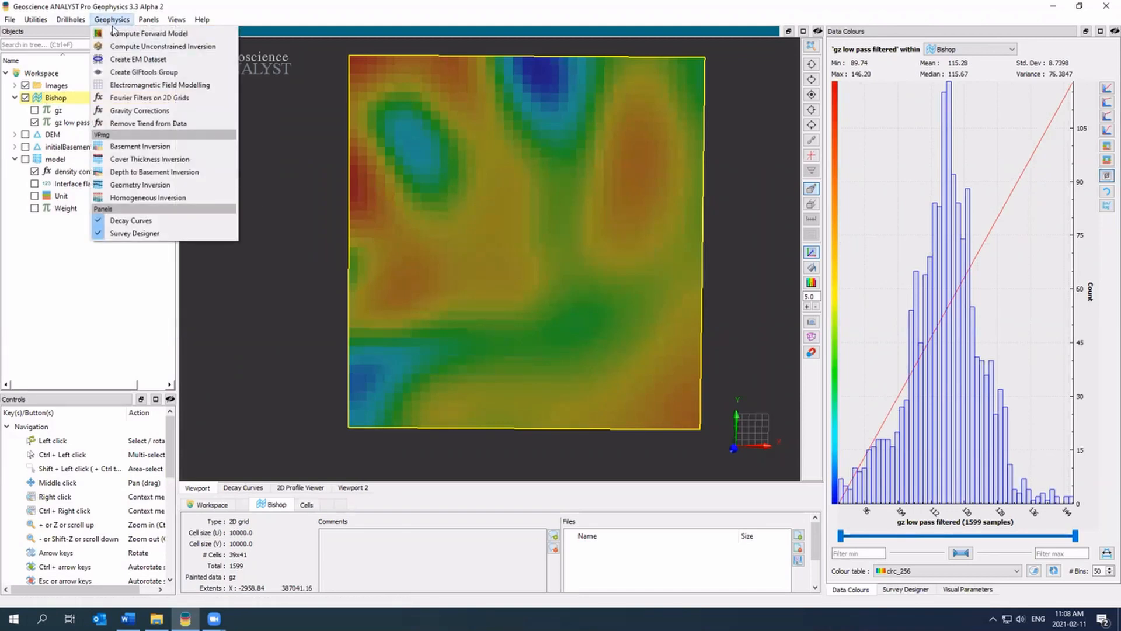
pyautogui.click(196, 184)
pyautogui.moveTo(233, 233); pyautogui.dragTo(285, 239)
pyautogui.click(35, 195)
pyautogui.click(27, 159)
pyautogui.click(386, 287)
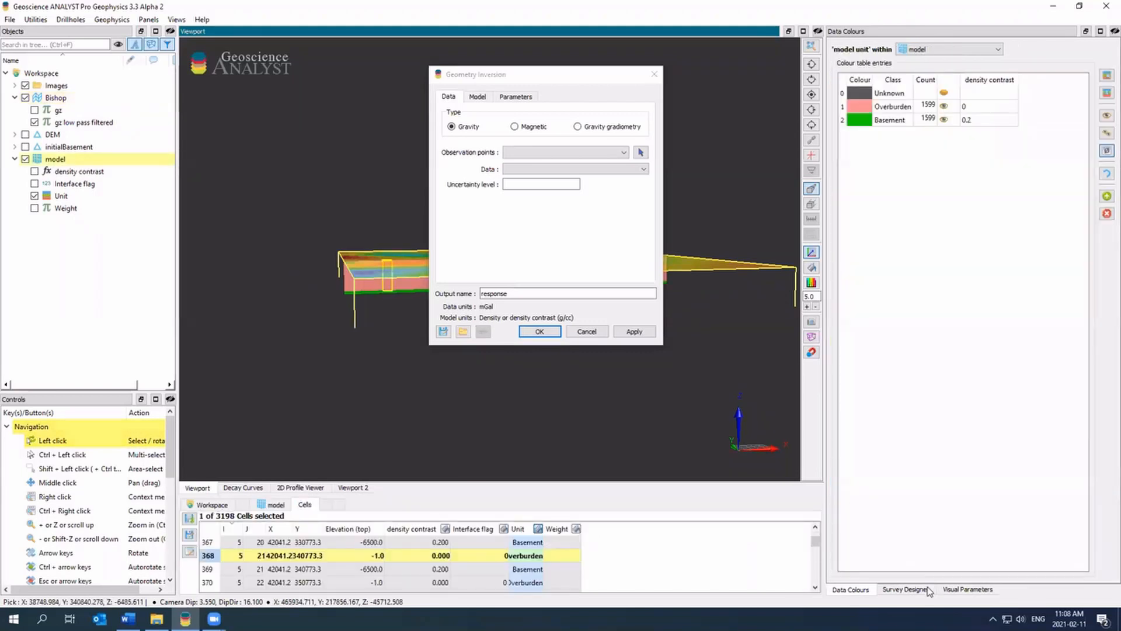
# - Show the VP model's Basement class as an isovalue of Unit and turn off the basement thickness filter
pyautogui.click(958, 590)
pyautogui.click(928, 262)
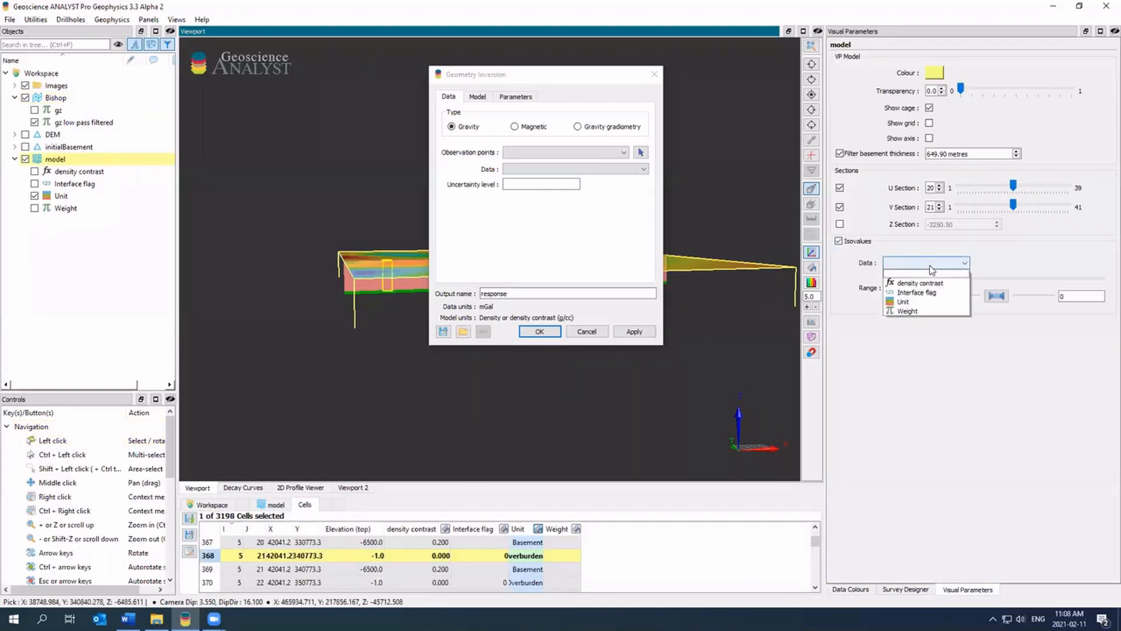
pyautogui.click(904, 306)
pyautogui.click(889, 279)
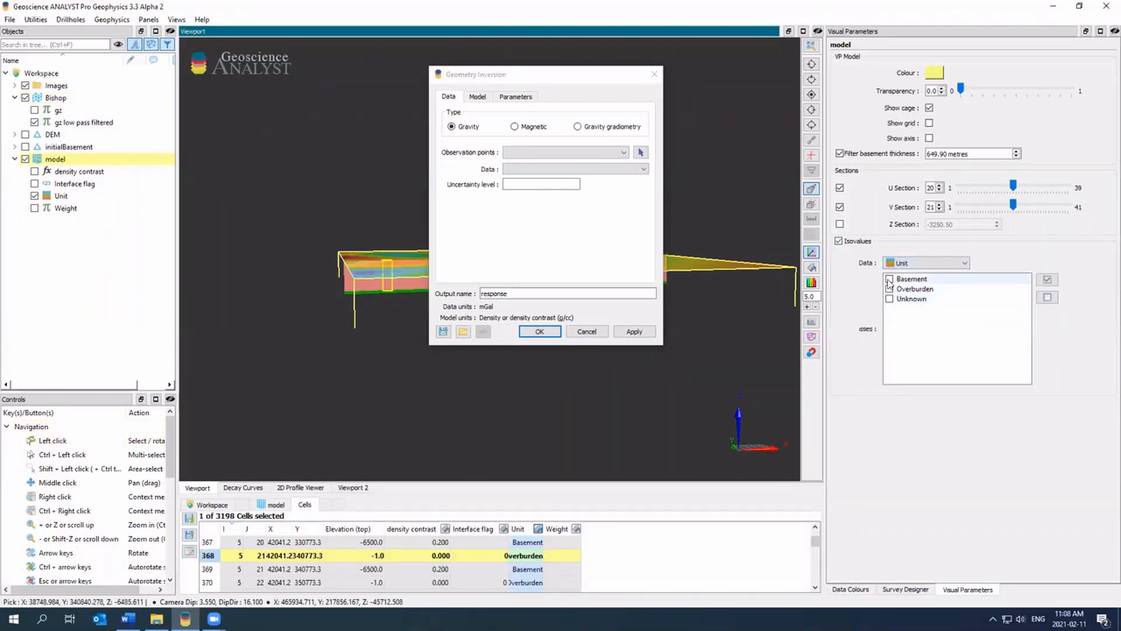
pyautogui.click(577, 81)
pyautogui.moveTo(577, 81); pyautogui.dragTo(306, 146)
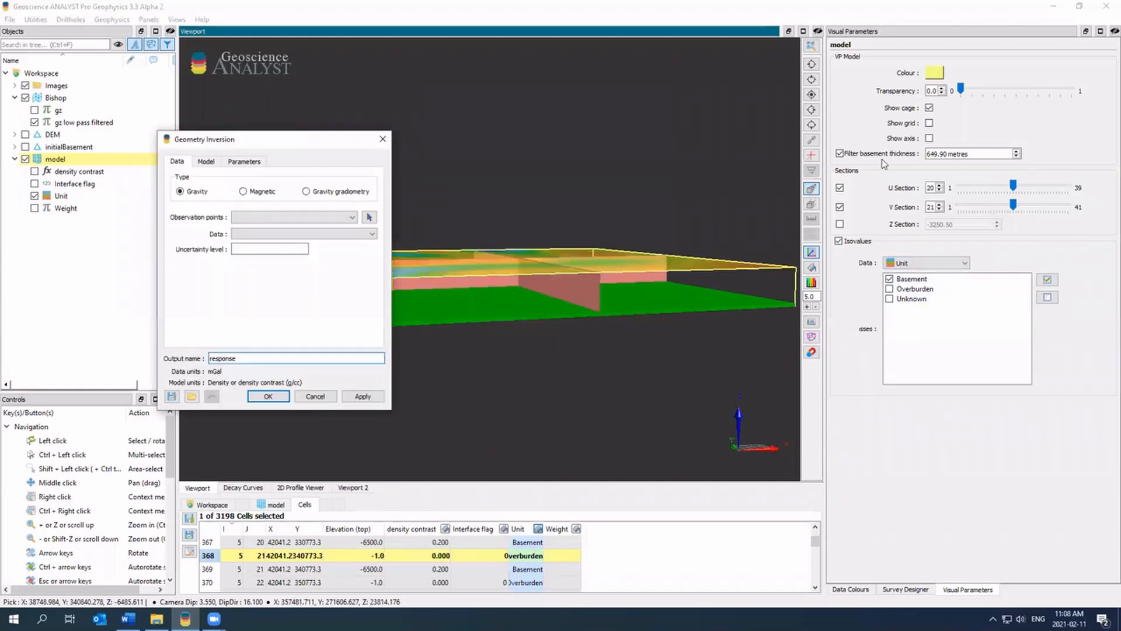
pyautogui.click(840, 153)
pyautogui.moveTo(631, 327); pyautogui.dragTo(602, 330)
pyautogui.click(26, 158)
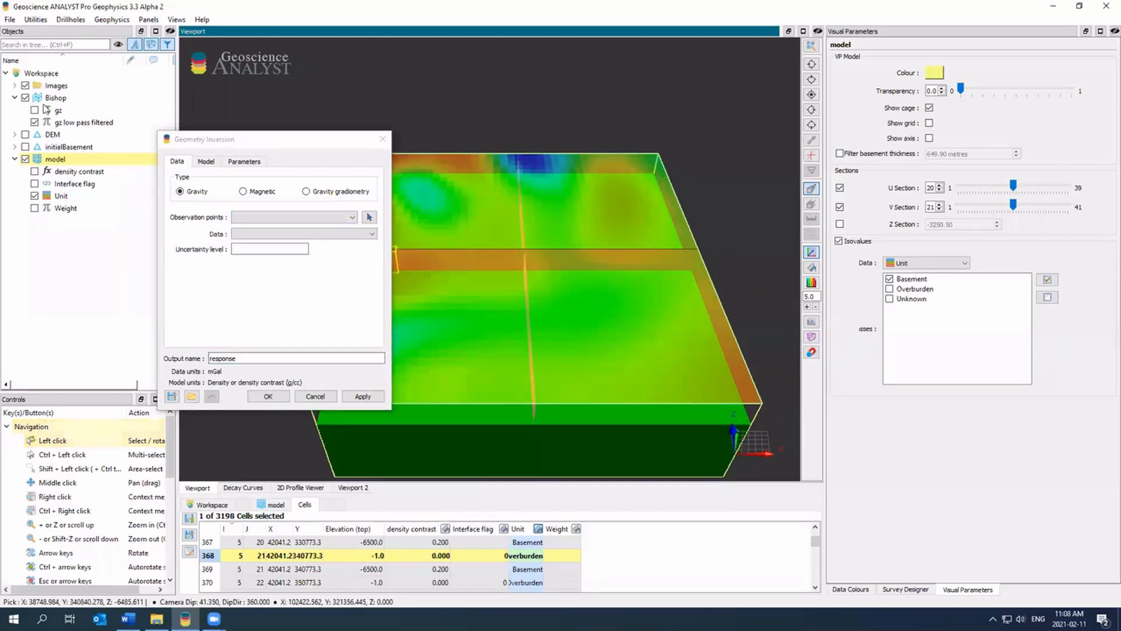
# - Set the geometry inversion's observation points to Bishop, data to gz low pass filtered and uncertainty level to 0.1
pyautogui.click(398, 214)
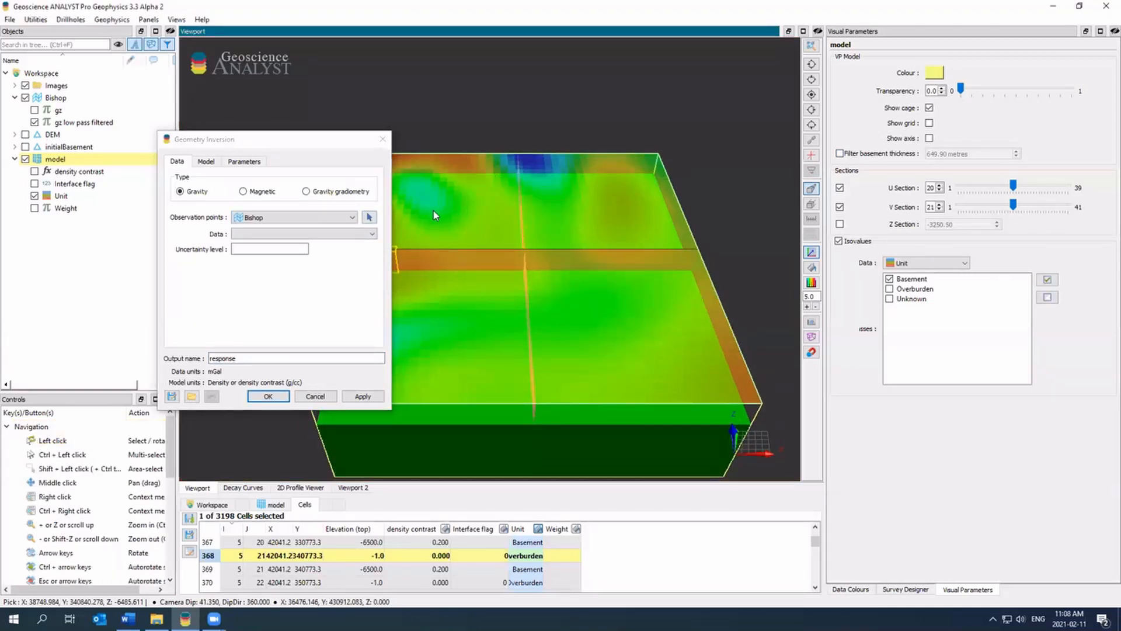
pyautogui.click(285, 234)
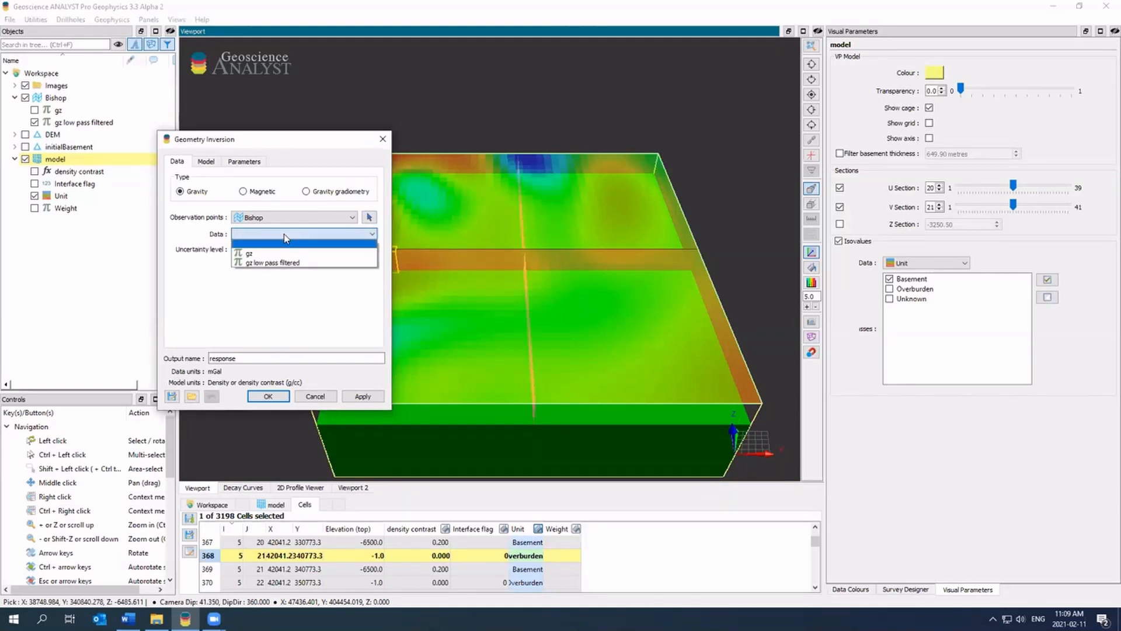
pyautogui.click(278, 262)
pyautogui.click(277, 250)
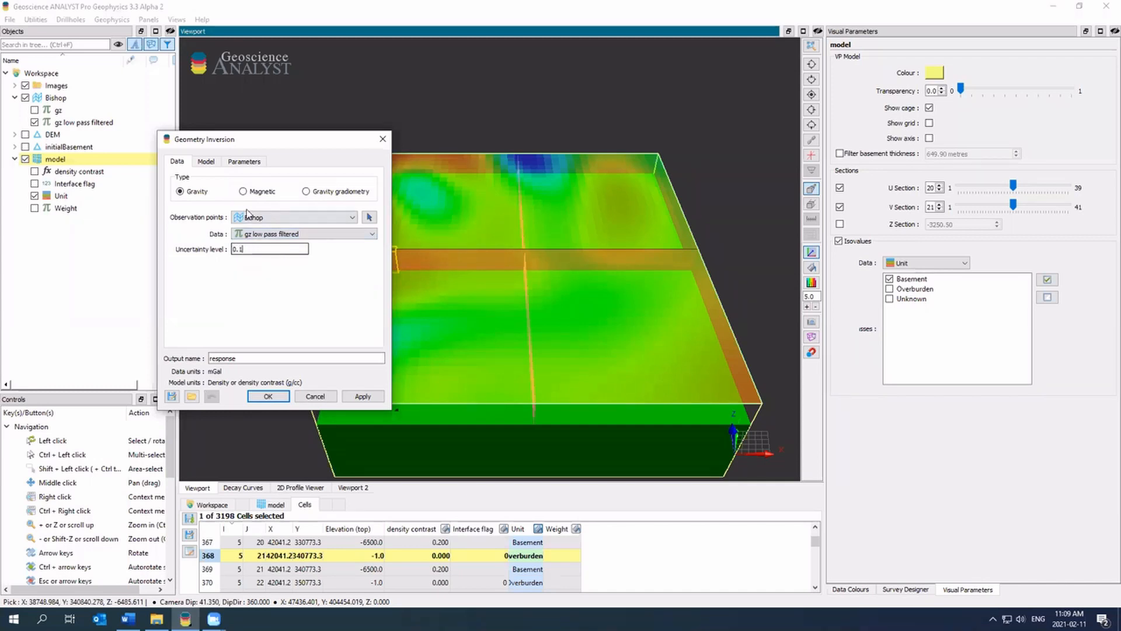
# - Choose model as the geometry inversion's VP model and density contrast as its property
pyautogui.click(205, 161)
pyautogui.click(266, 194)
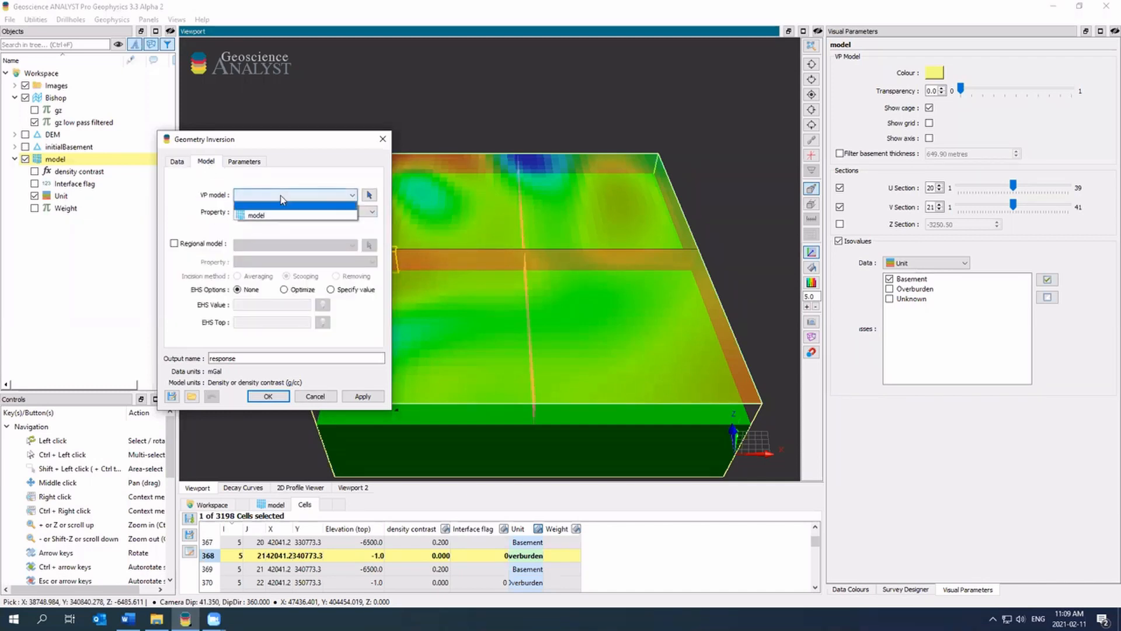
pyautogui.click(280, 206)
pyautogui.click(330, 213)
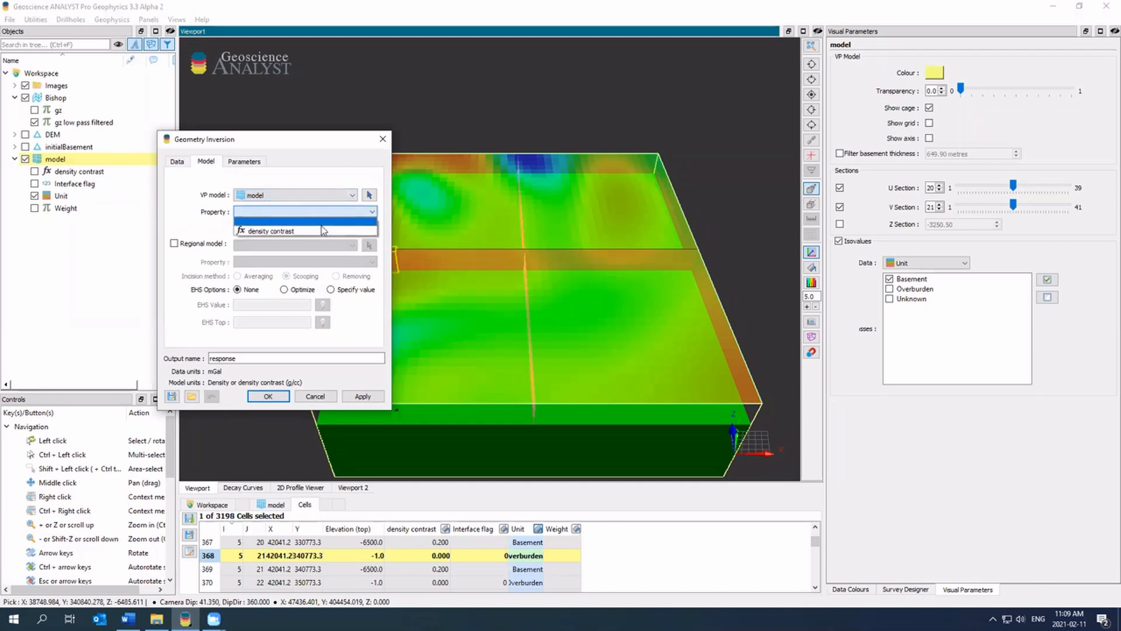
pyautogui.click(320, 227)
# - Specify the EHS value as 0.2 with an EHS top of -6500 for the geometry inversion
pyautogui.click(332, 290)
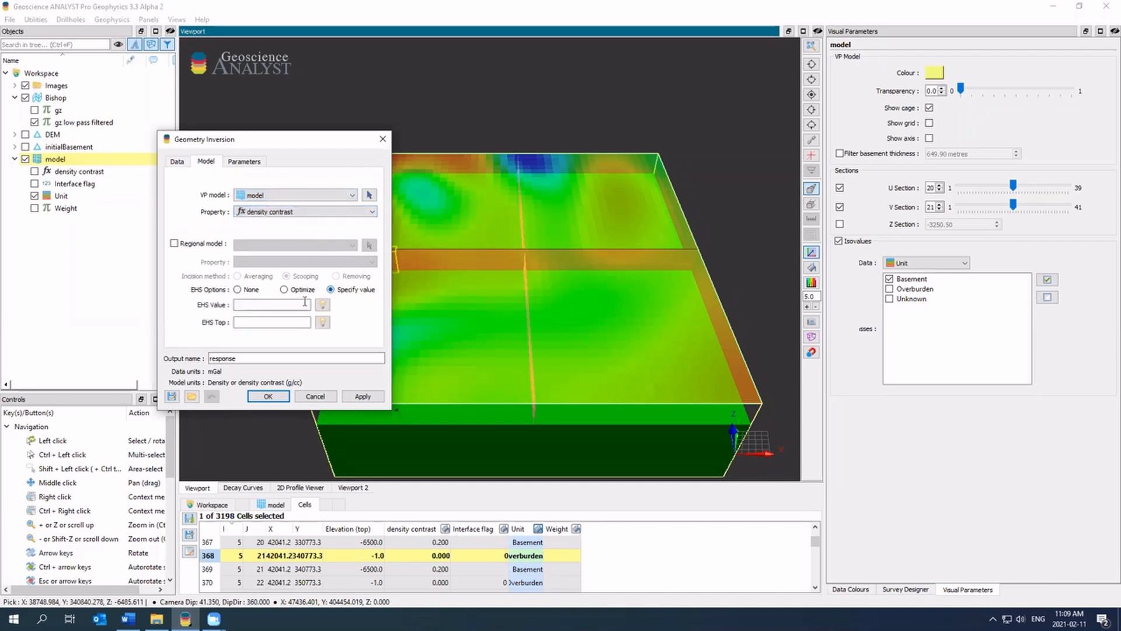
pyautogui.click(299, 301)
pyautogui.click(279, 323)
pyautogui.write('-6500')
# - Keep Overburden as the active unit, limit the inversion to 2 iterations and set the maximum surface perturbation to 10%
pyautogui.click(251, 163)
pyautogui.click(338, 180)
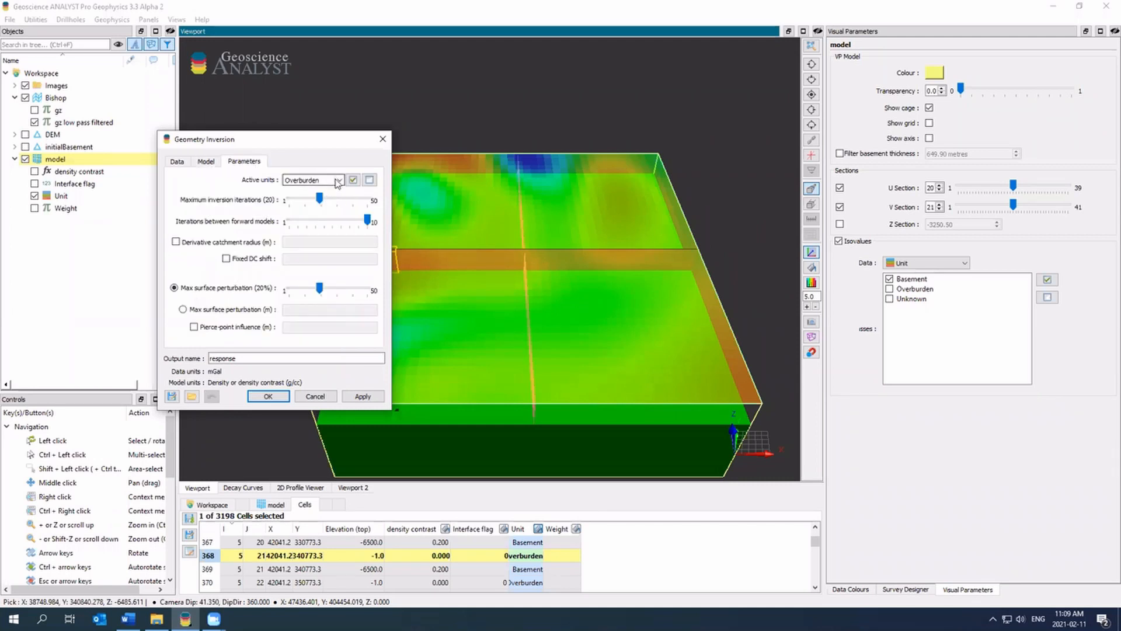
pyautogui.click(339, 178)
pyautogui.moveTo(322, 203); pyautogui.dragTo(296, 205)
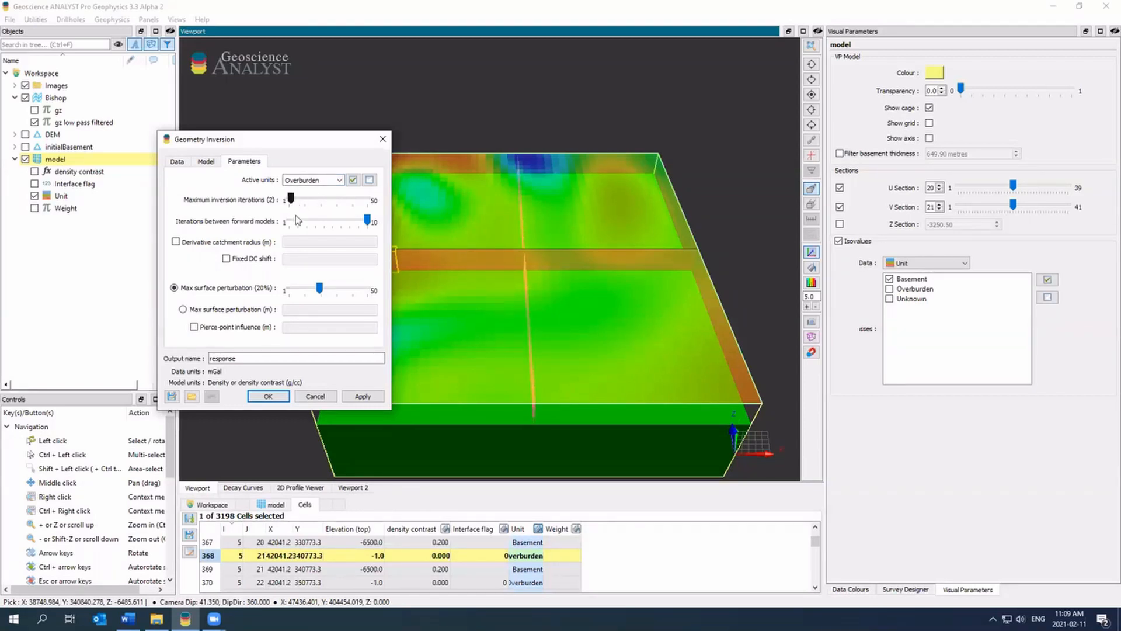
pyautogui.moveTo(320, 288); pyautogui.dragTo(305, 291)
# - Name the inversion output geometry and run the geometry inversion
pyautogui.doubleClick(216, 357)
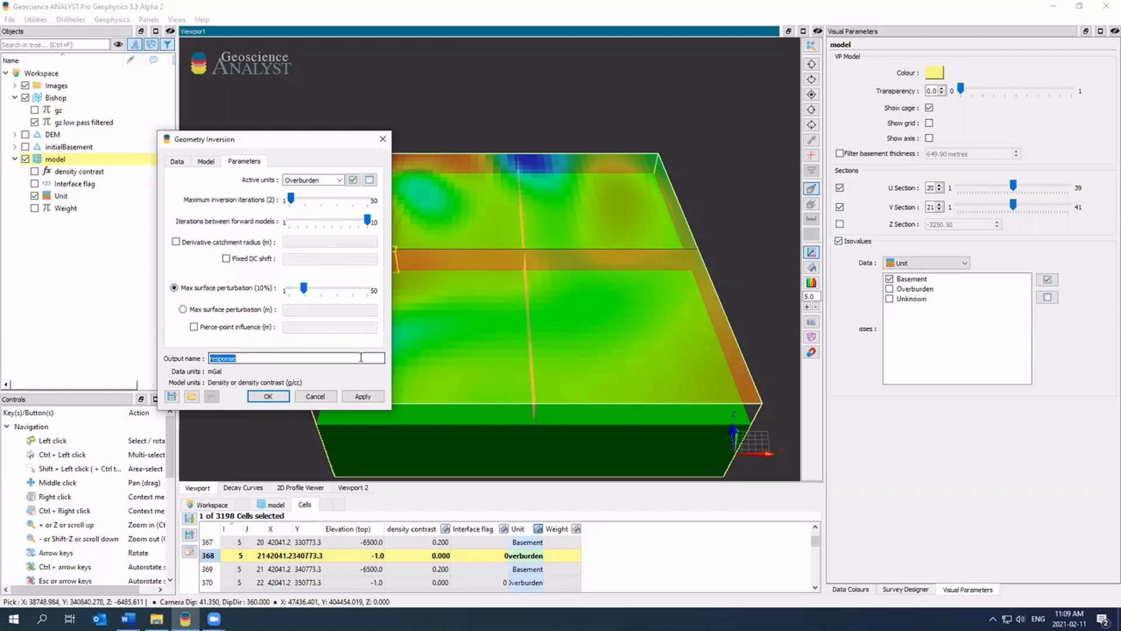
pyautogui.write('hom')
pyautogui.click(364, 397)
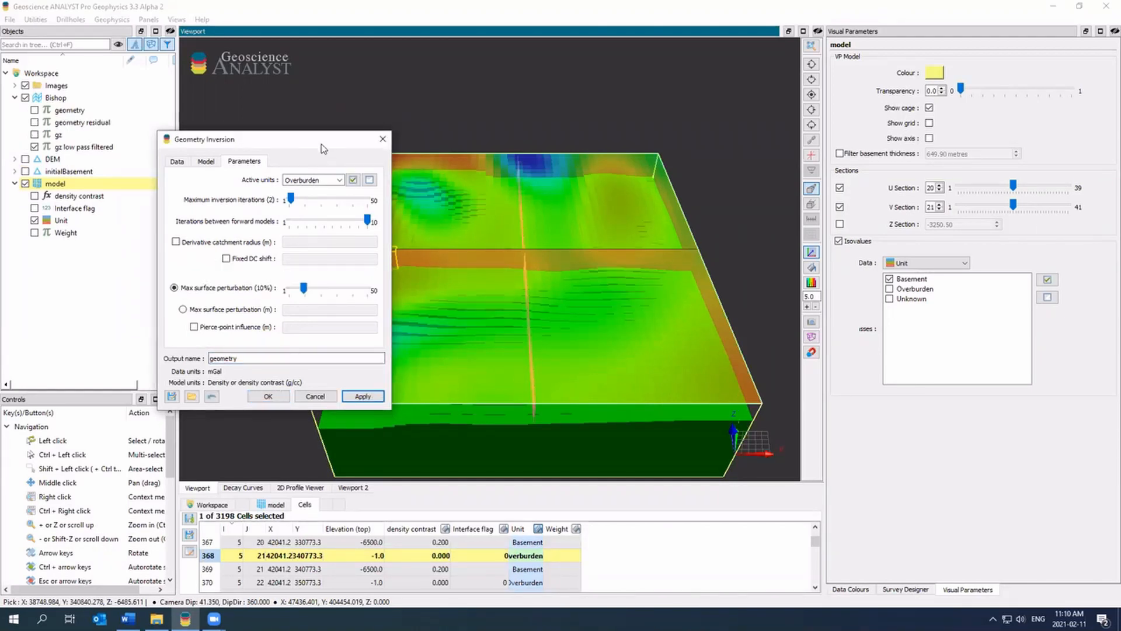
# - Hide the Bishop grid and the model's U and V sections to inspect the inverted basement surface
pyautogui.moveTo(328, 146); pyautogui.dragTo(229, 230)
pyautogui.moveTo(453, 249); pyautogui.dragTo(440, 223)
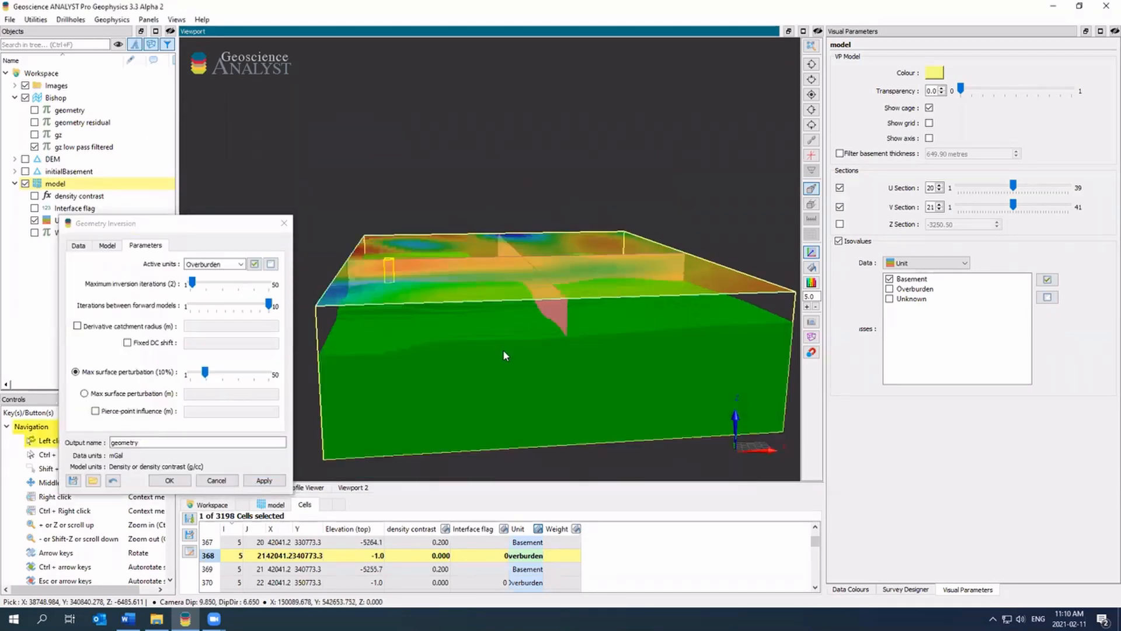
pyautogui.click(35, 107)
pyautogui.click(25, 98)
pyautogui.moveTo(541, 230); pyautogui.dragTo(759, 231)
pyautogui.click(839, 188)
pyautogui.click(840, 207)
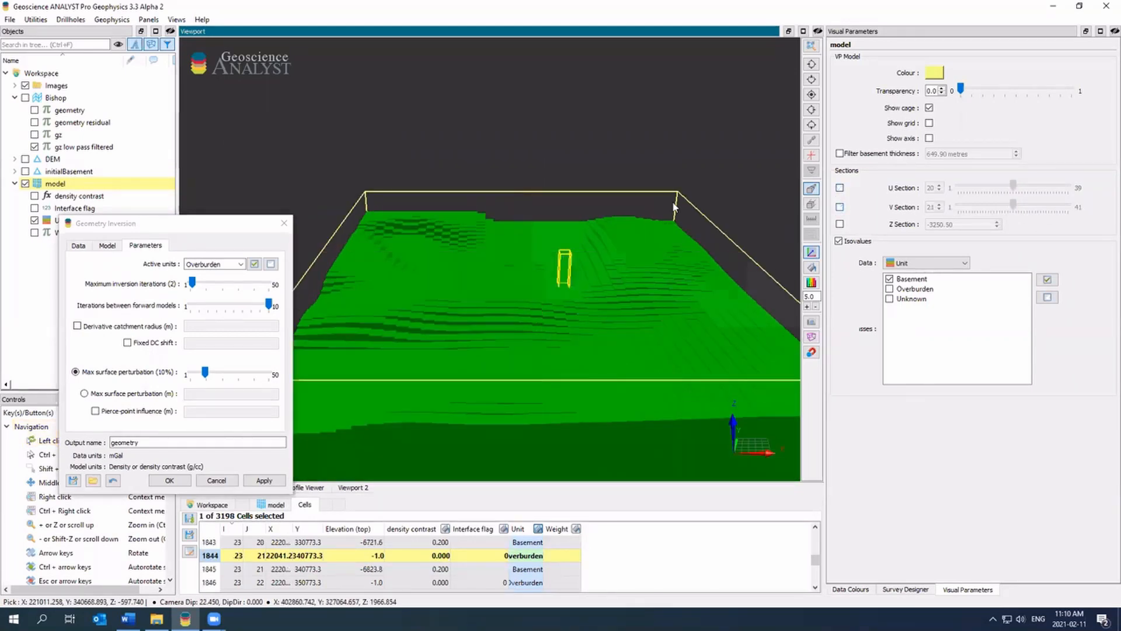
pyautogui.moveTo(590, 192); pyautogui.dragTo(618, 232)
pyautogui.moveTo(618, 233); pyautogui.dragTo(618, 139, button='middle')
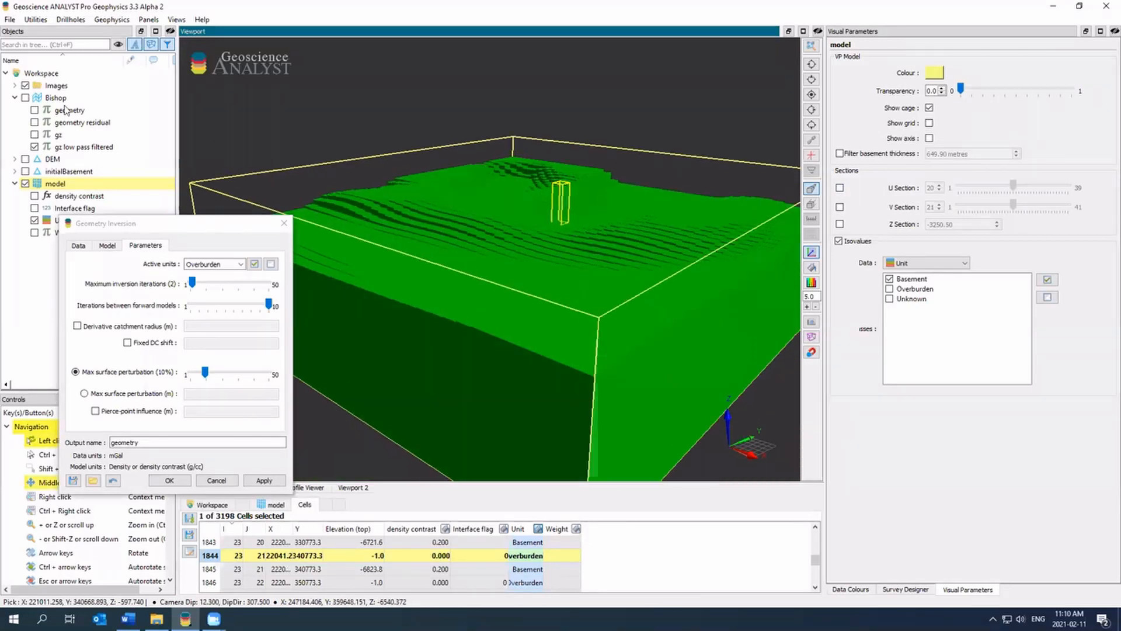
# - Redisplay the Bishop grid over the inverted basement, compare their shapes and close the Geometry Inversion dialog
pyautogui.click(25, 97)
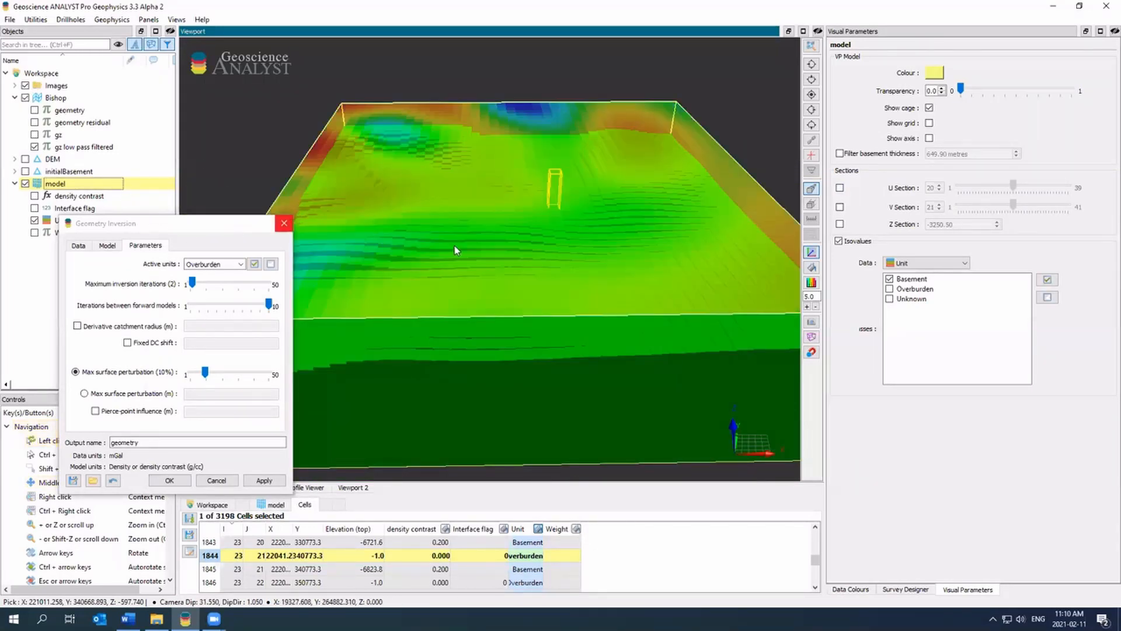
pyautogui.scroll(-1, 498, 213)
pyautogui.moveTo(498, 212); pyautogui.dragTo(559, 211)
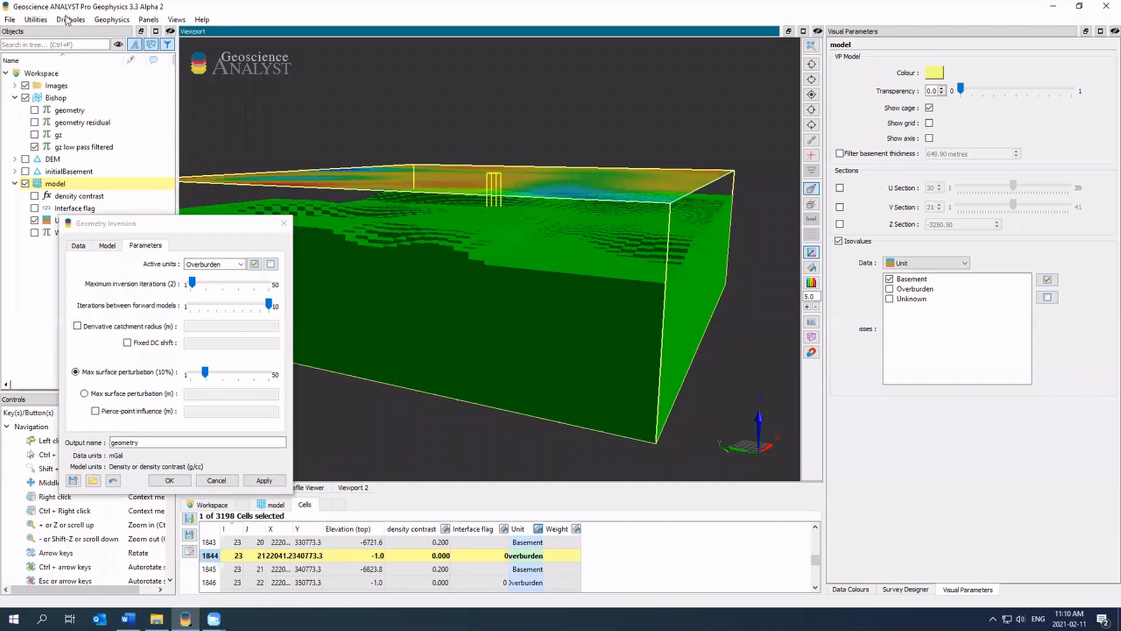
pyautogui.click(285, 223)
pyautogui.moveTo(587, 266); pyautogui.dragTo(523, 267)
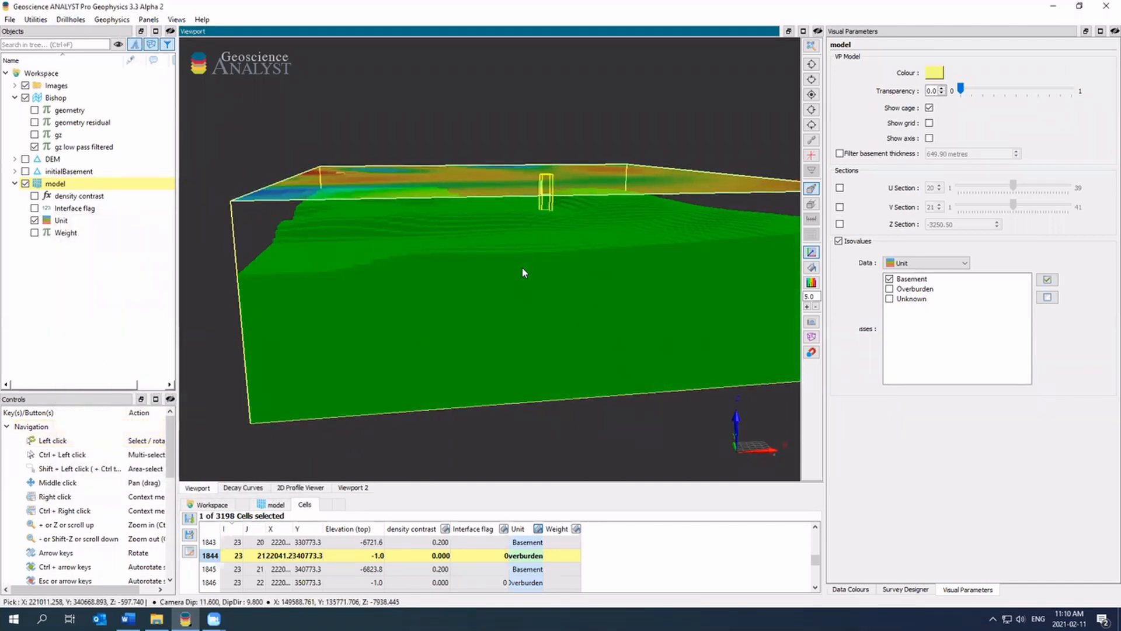
pyautogui.moveTo(510, 257); pyautogui.dragTo(548, 261)
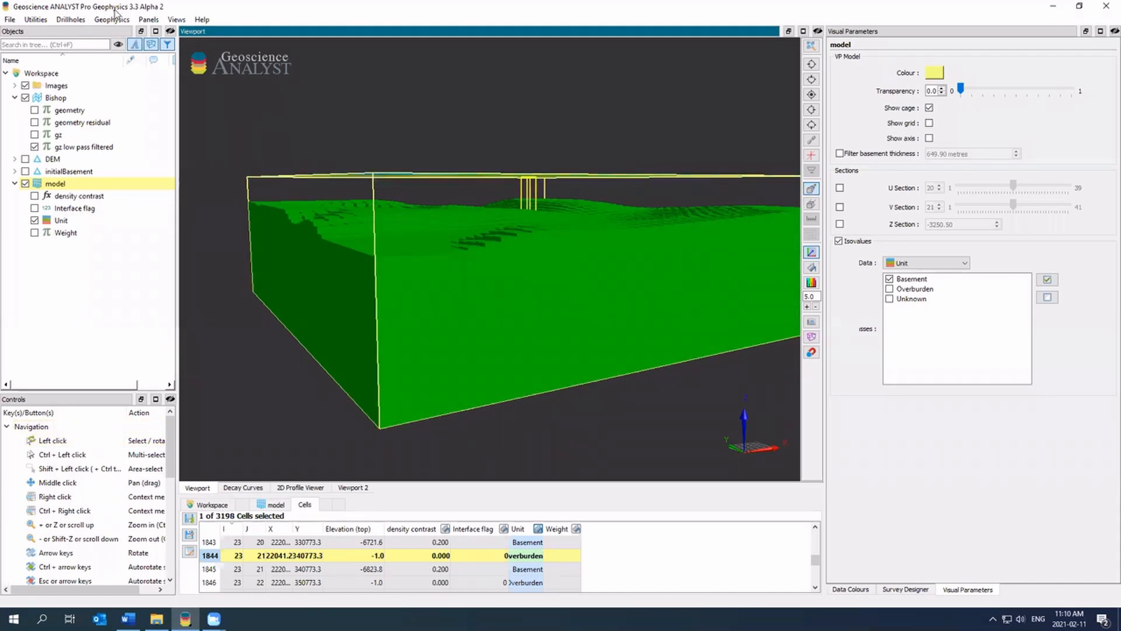
# - Start a Depth to Basement Inversion using Bishop as observation points, gz as data and an uncertainty level of 0.1
pyautogui.click(112, 19)
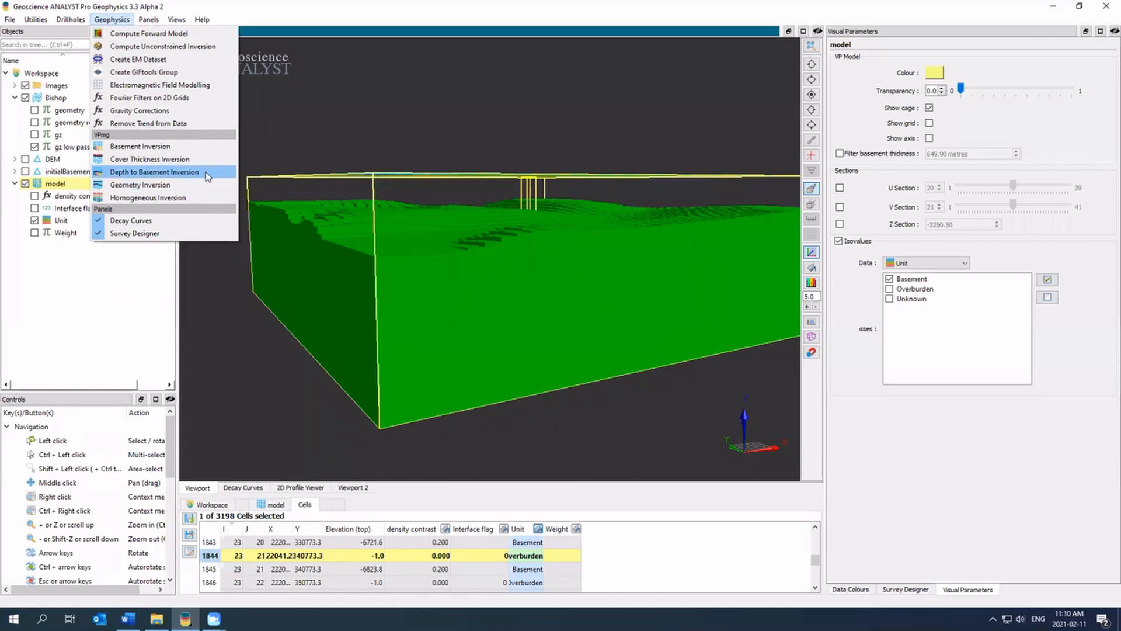
pyautogui.click(207, 172)
pyautogui.click(540, 153)
pyautogui.click(543, 171)
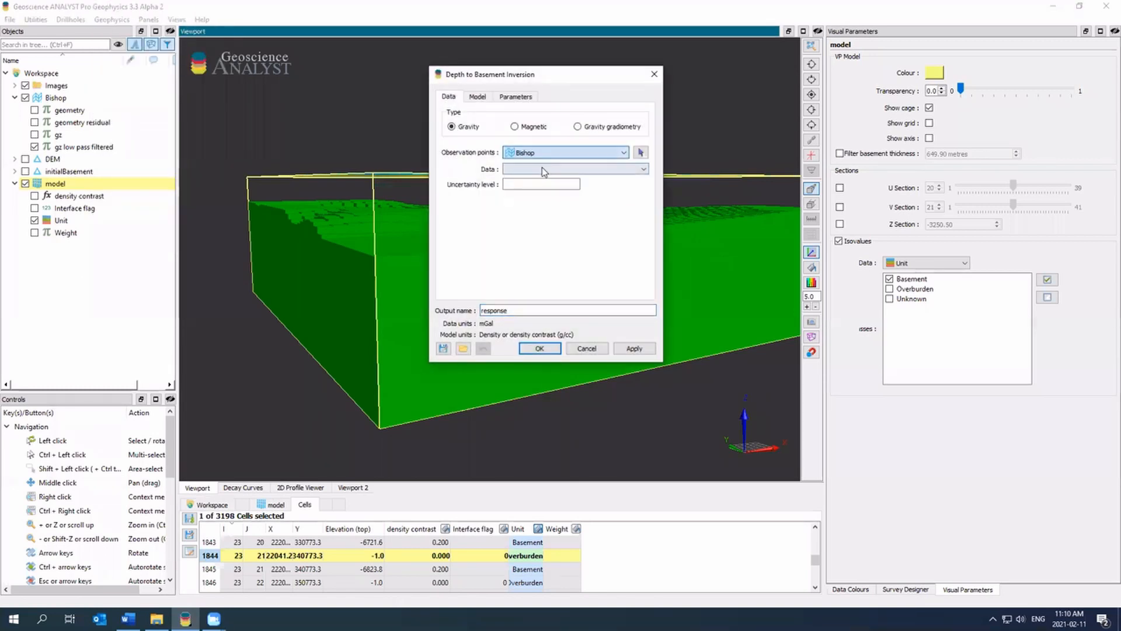
pyautogui.click(543, 170)
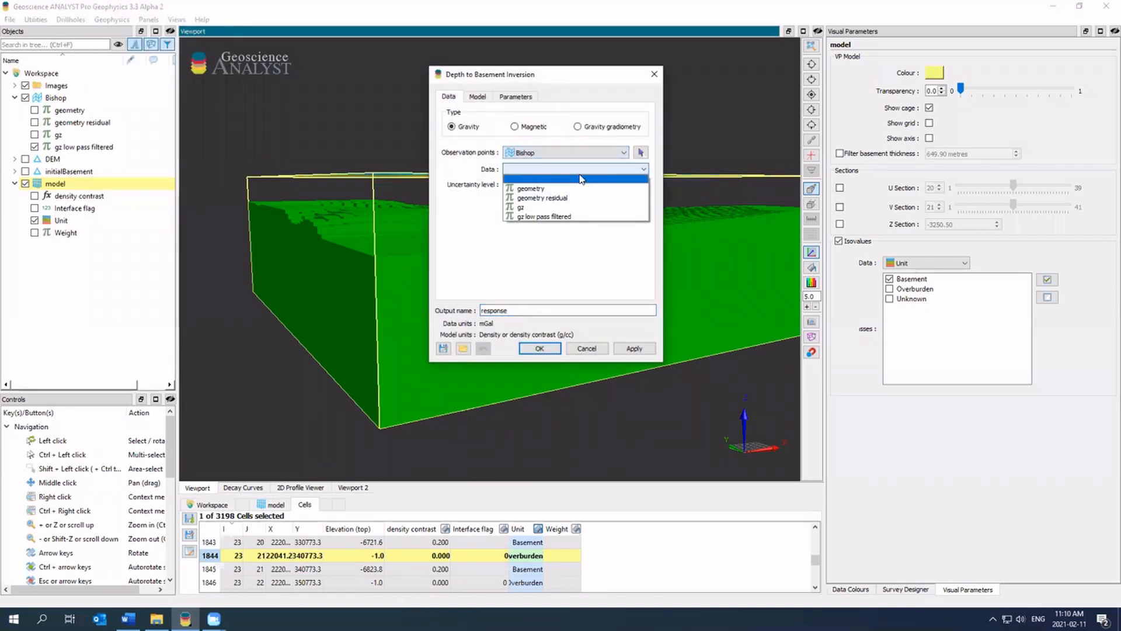
pyautogui.click(579, 207)
pyautogui.click(545, 184)
pyautogui.write('0.1')
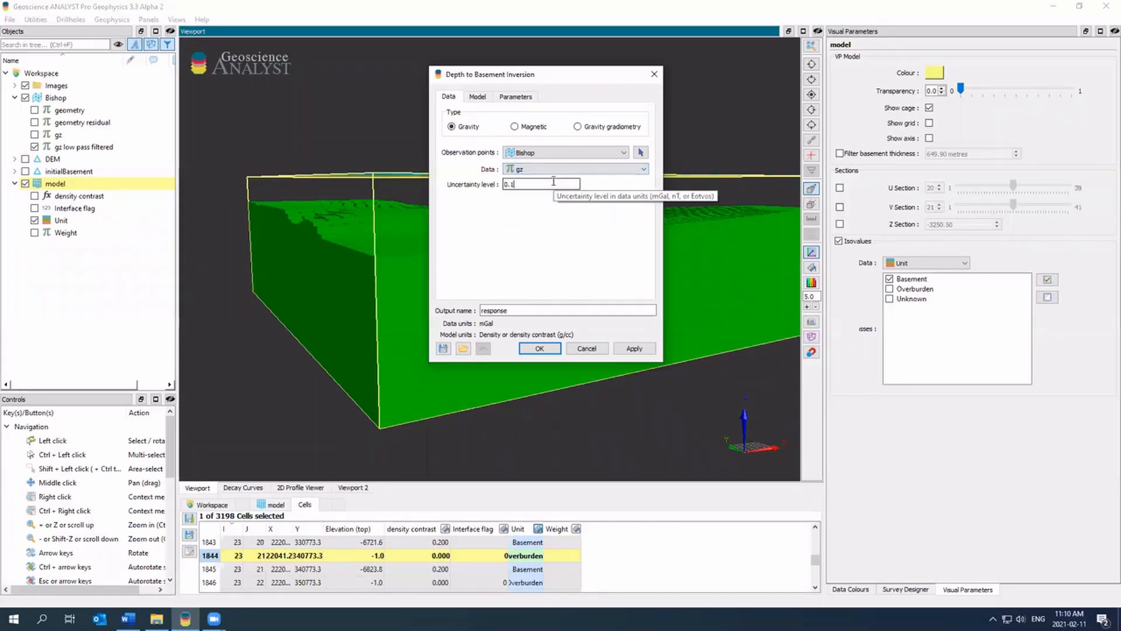
# - Set the inversion's VP model to model and its property to density contrast
pyautogui.click(478, 97)
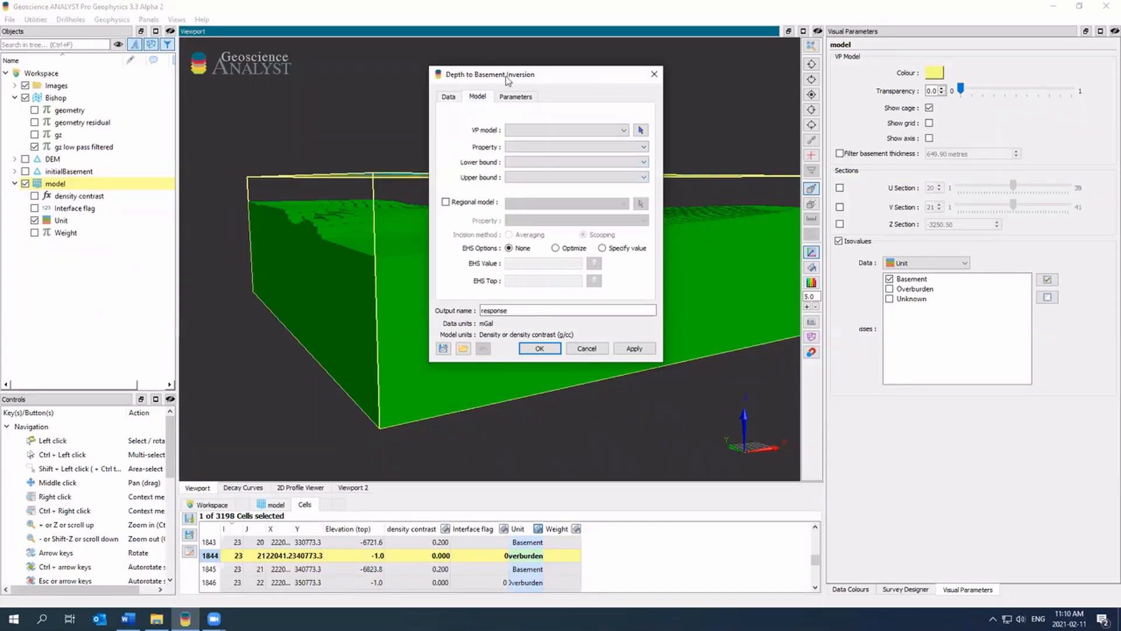
pyautogui.moveTo(508, 75); pyautogui.dragTo(345, 121)
pyautogui.click(400, 176)
pyautogui.click(410, 194)
pyautogui.click(432, 194)
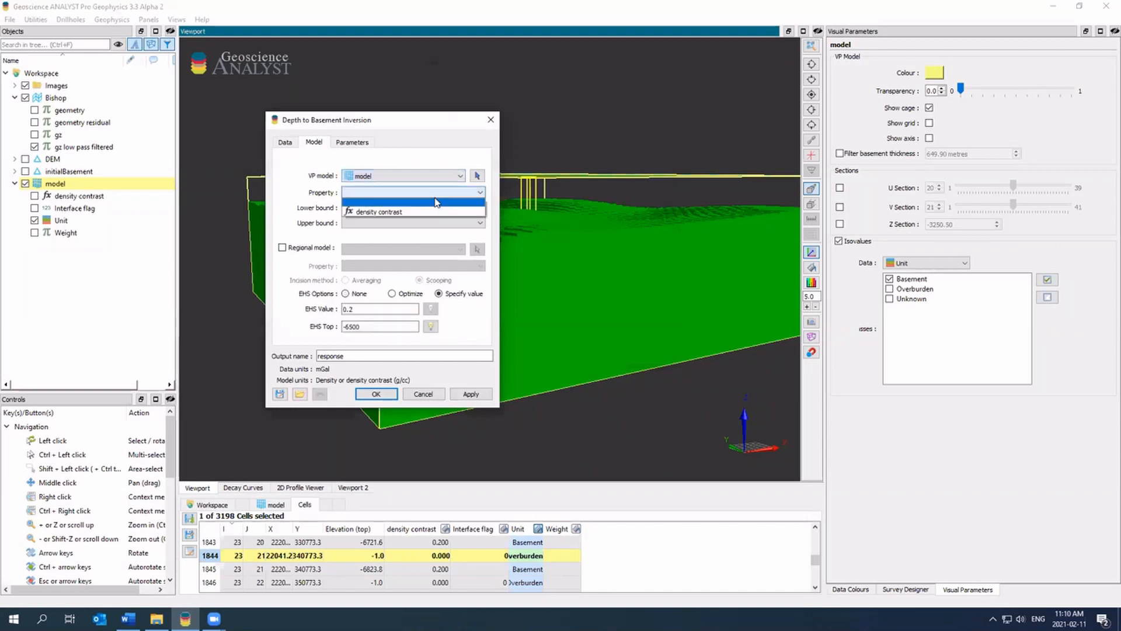
pyautogui.click(435, 211)
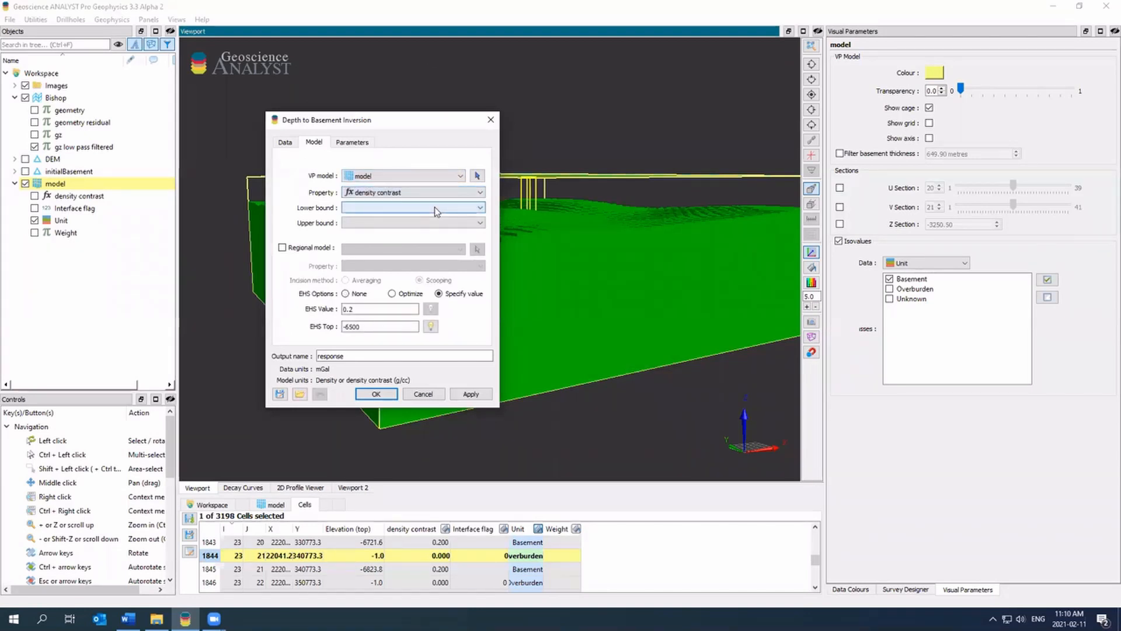
# - Set the inversion to 2 maximum iterations, 0.01 maximum model perturbation and 500 m maximum surface perturbation
pyautogui.click(355, 143)
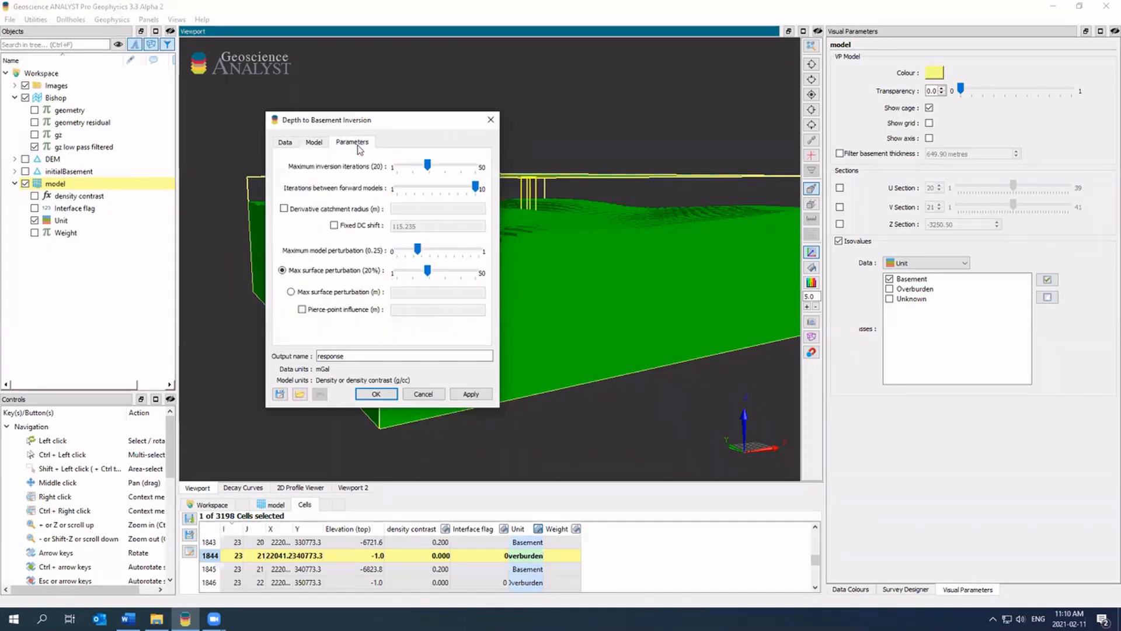
pyautogui.moveTo(355, 127); pyautogui.dragTo(316, 152)
pyautogui.moveTo(389, 192); pyautogui.dragTo(363, 196)
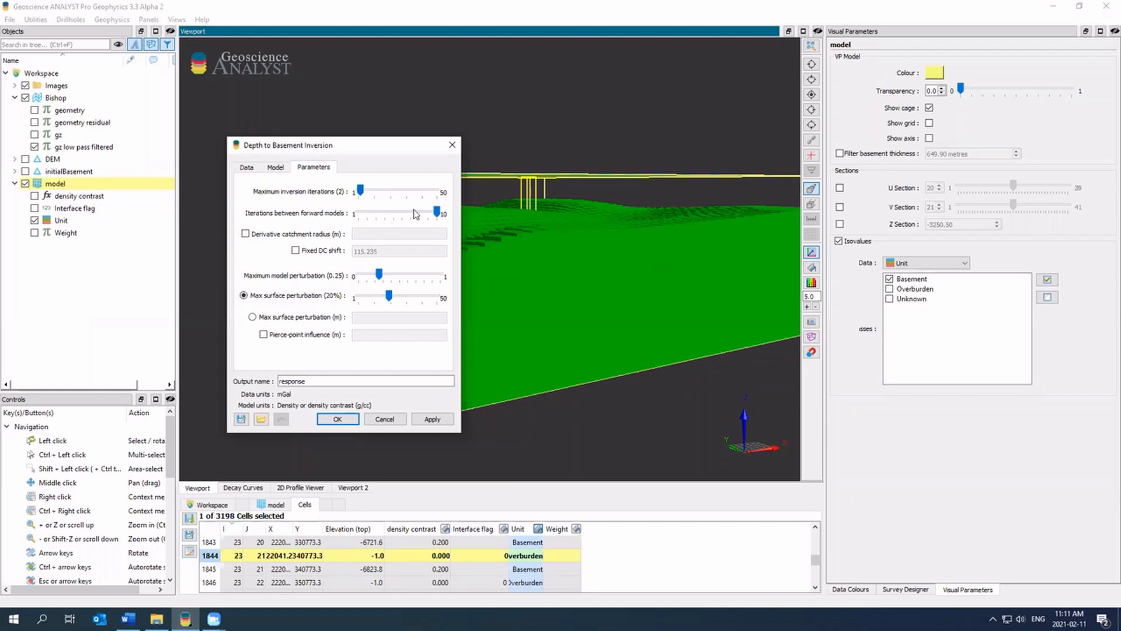
pyautogui.moveTo(380, 273); pyautogui.dragTo(359, 275)
pyautogui.click(312, 317)
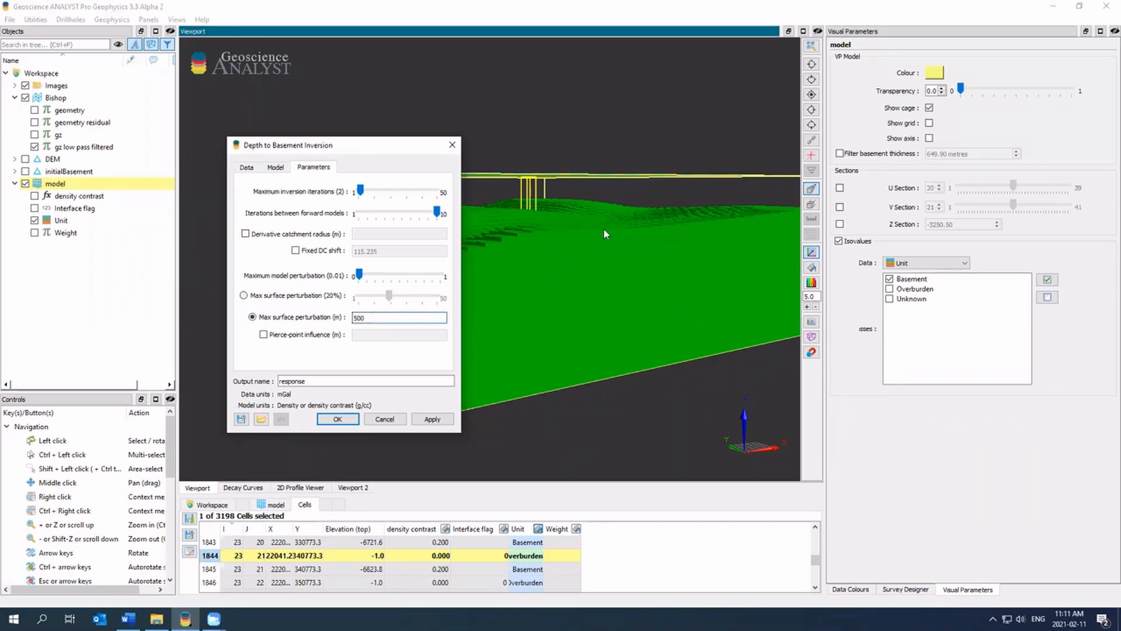
# - Name the inversion output depthToBasement and run the depth to basement inversion
pyautogui.moveTo(603, 228); pyautogui.dragTo(523, 250)
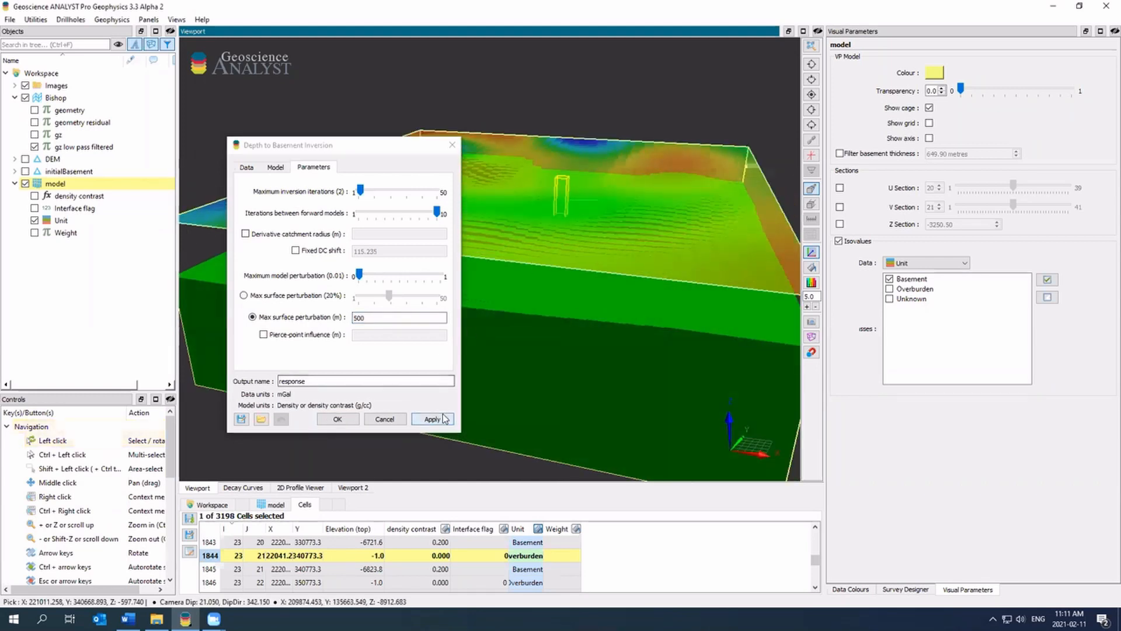
pyautogui.moveTo(342, 382); pyautogui.dragTo(223, 373)
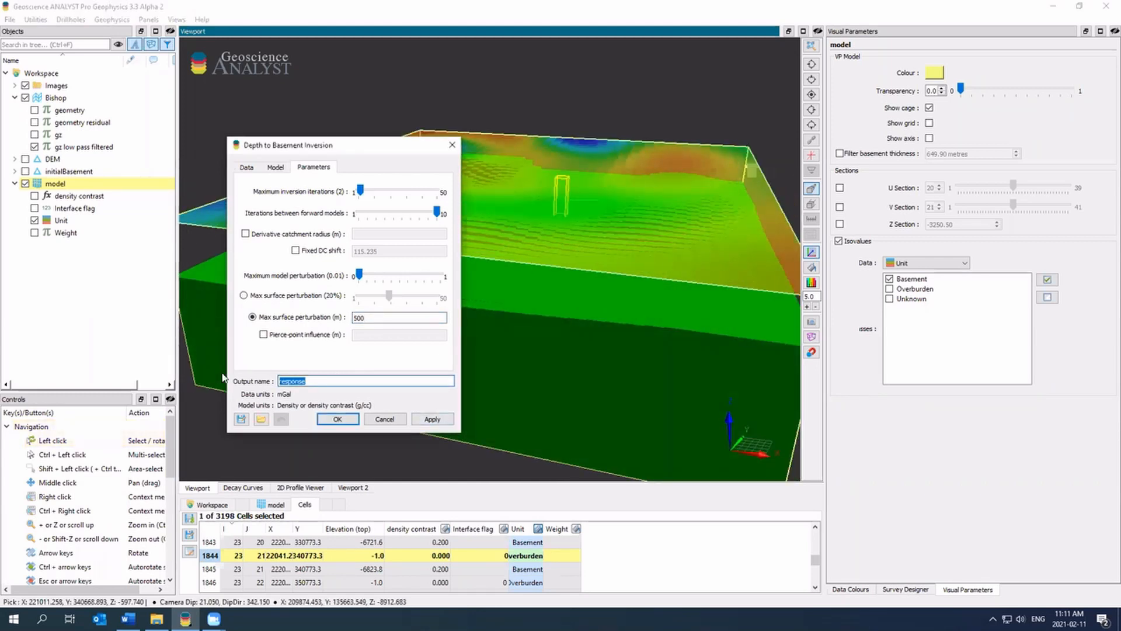
pyautogui.write('depthToBasemen')
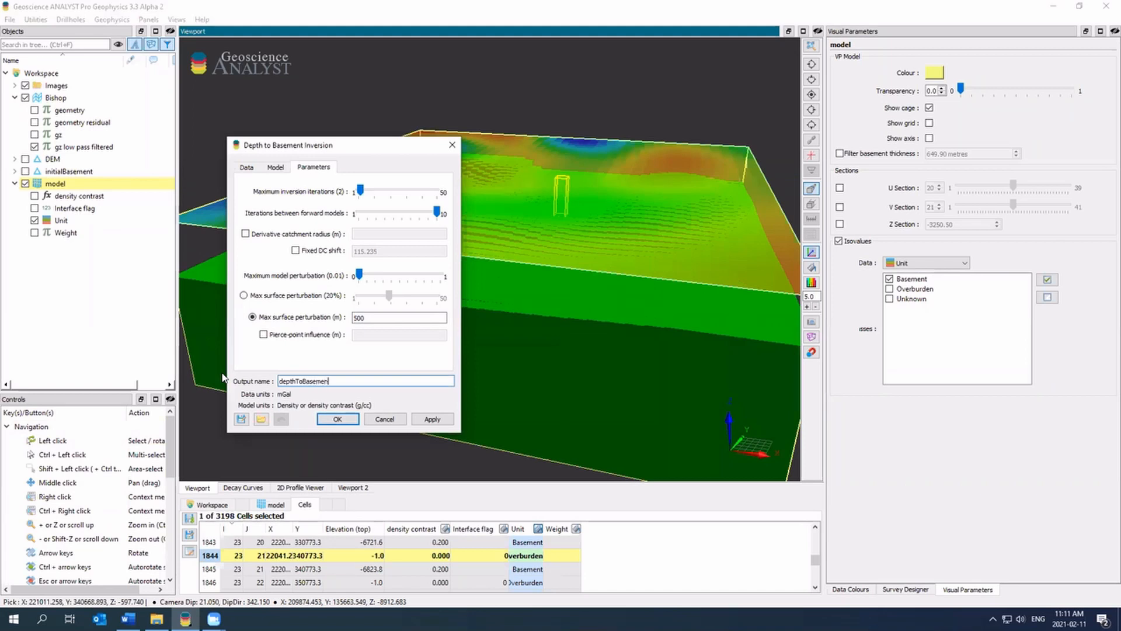
pyautogui.write('t')
pyautogui.click(421, 422)
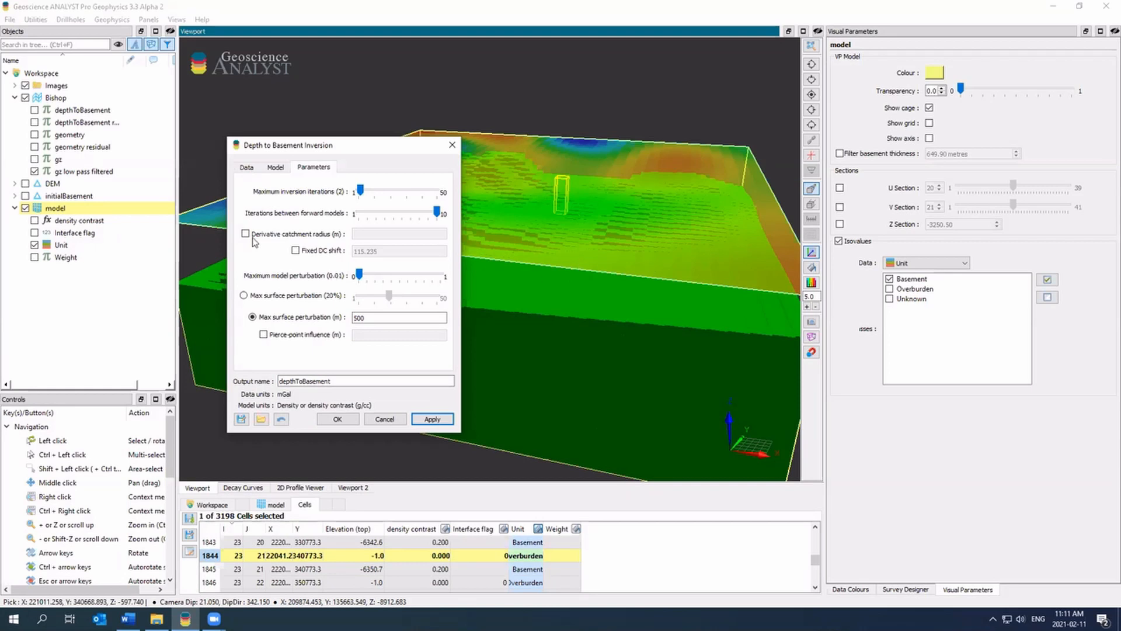
# - Hide the Bishop grid and colour the VP model by density contrast
pyautogui.click(25, 97)
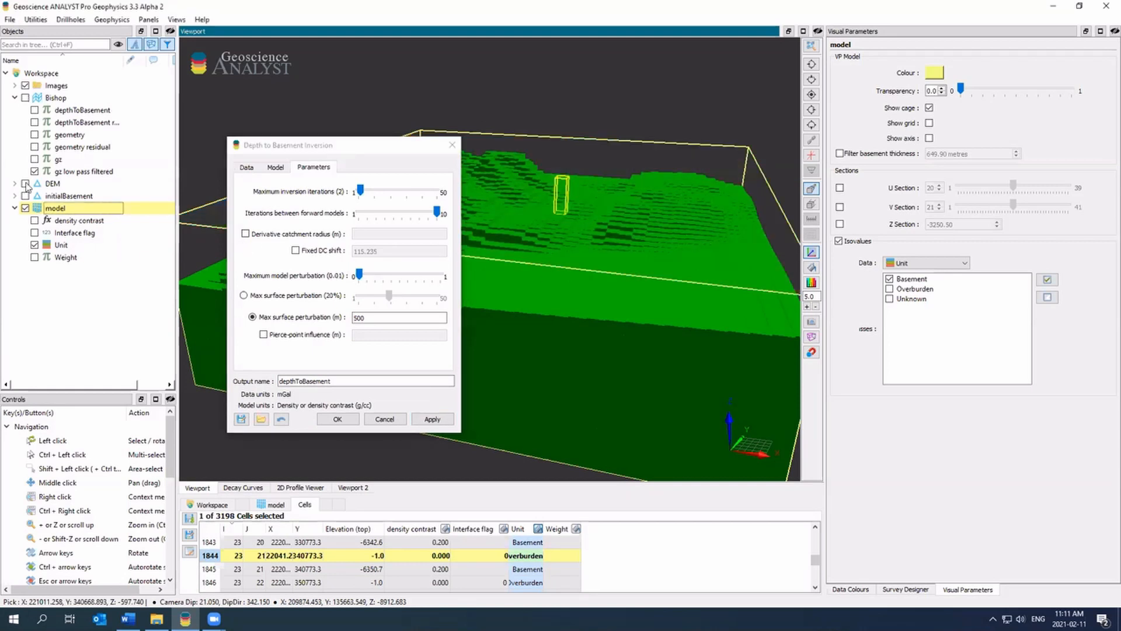
pyautogui.click(34, 220)
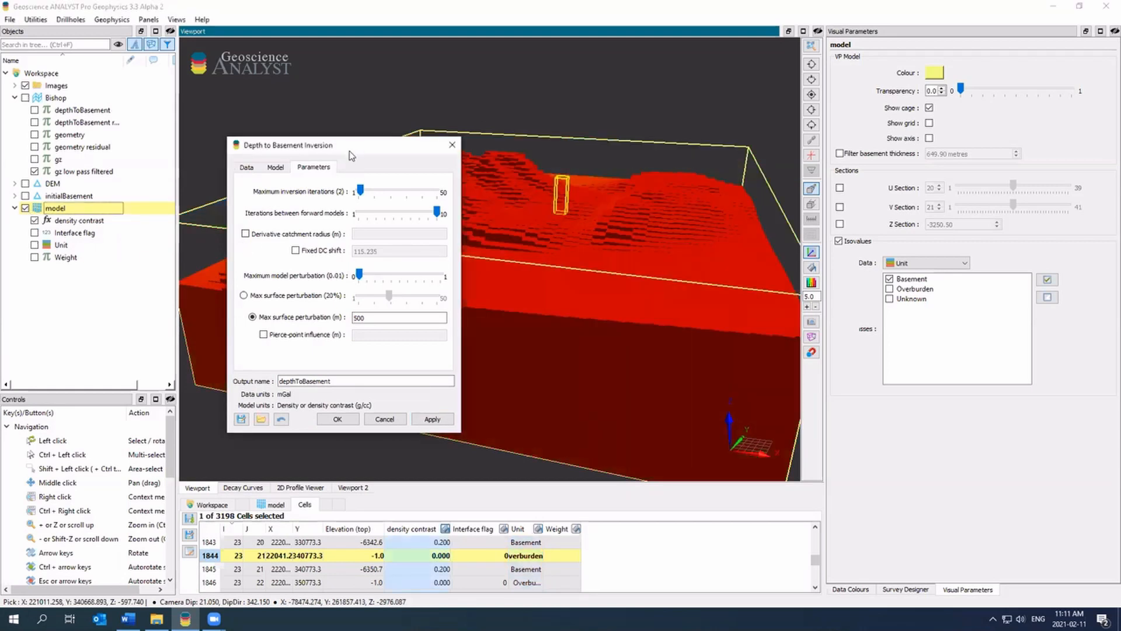
pyautogui.moveTo(349, 147); pyautogui.dragTo(265, 161)
# - Set the density contrast's linear colour mapping minimum to 0.175 and inspect the basement surface from above
pyautogui.click(852, 590)
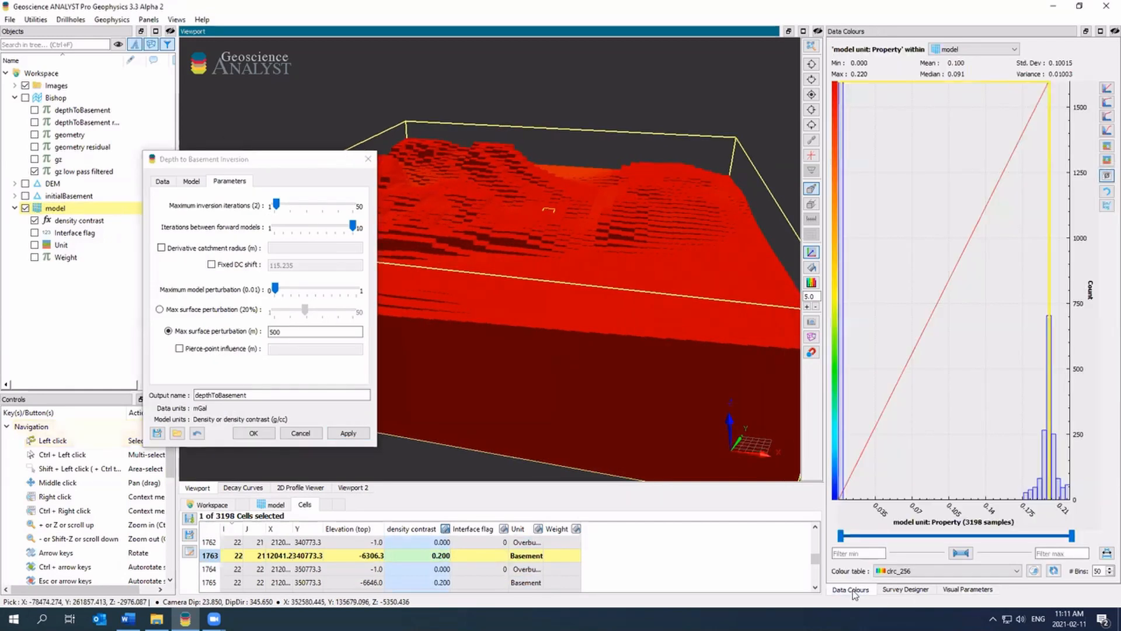
pyautogui.click(1106, 89)
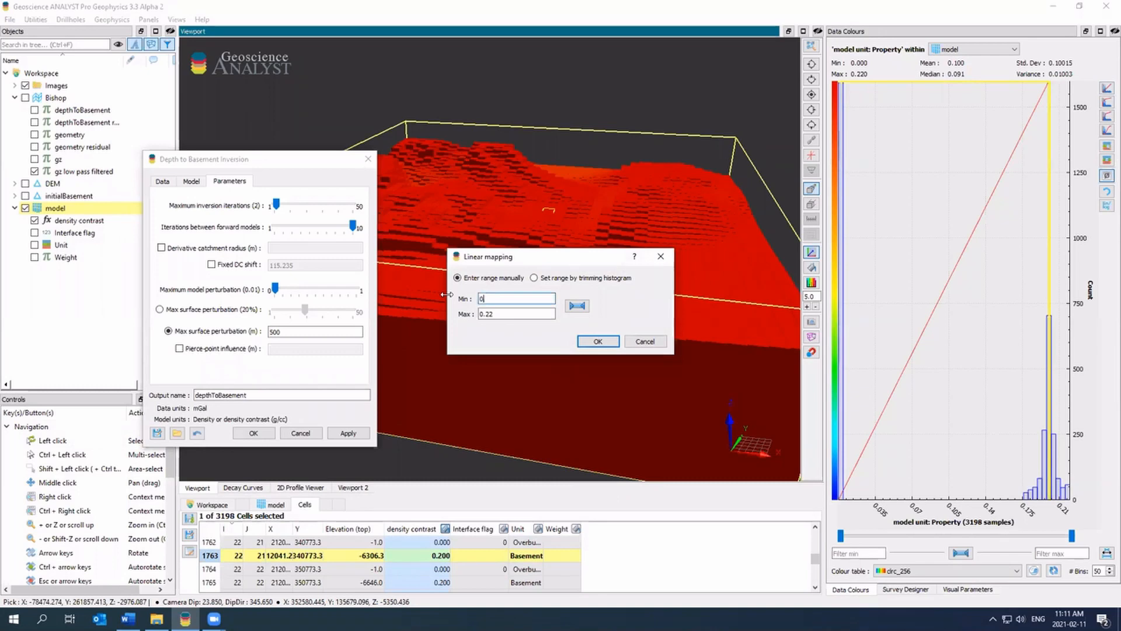
pyautogui.press('Return')
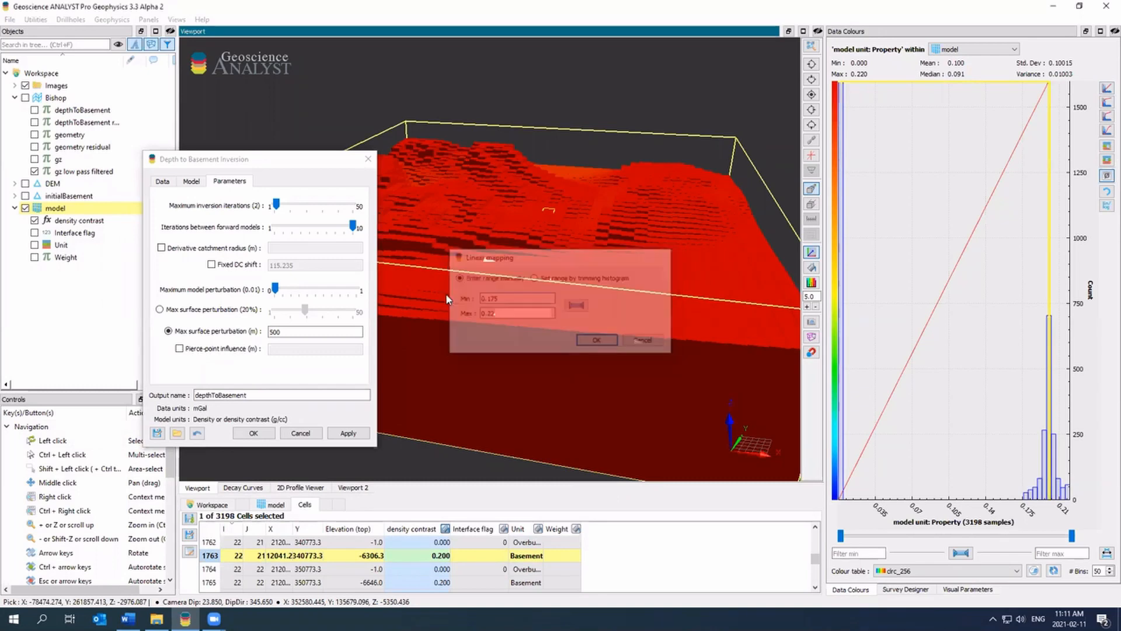
pyautogui.moveTo(549, 220); pyautogui.dragTo(161, 198)
pyautogui.scroll(2, 554, 220)
pyautogui.moveTo(511, 226)
pyautogui.mouseDown()
pyautogui.moveTo(510, 210)
pyautogui.moveTo(503, 217)
pyautogui.mouseUp()
pyautogui.moveTo(535, 174); pyautogui.dragTo(577, 224)
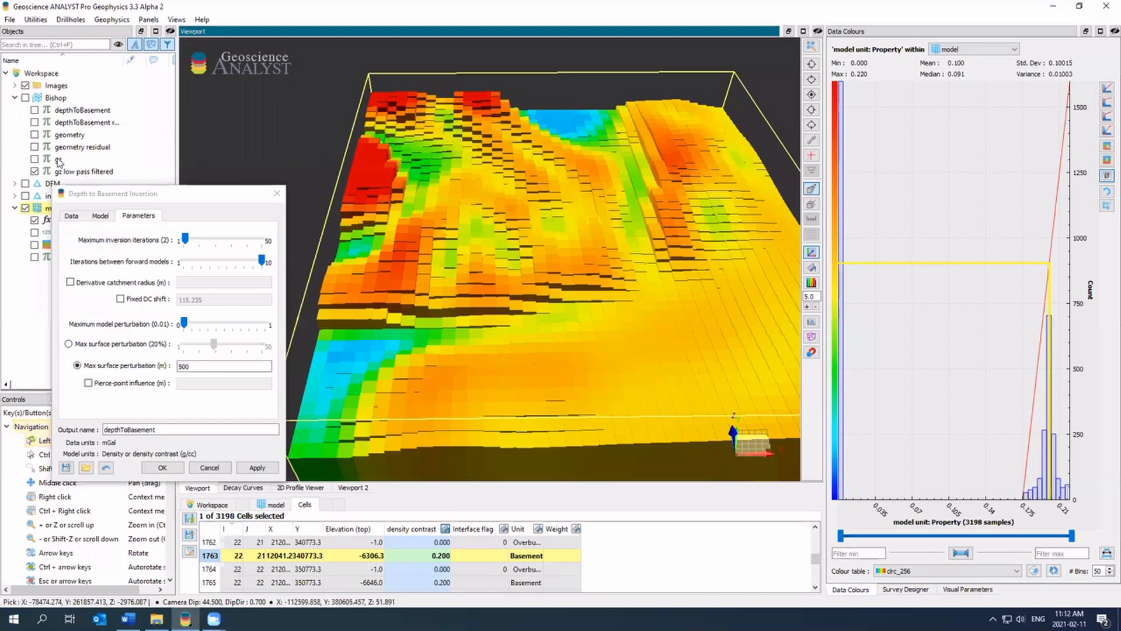
# - Redisplay the Bishop grid over the model and set its transparency to 0
pyautogui.click(25, 98)
pyautogui.click(56, 97)
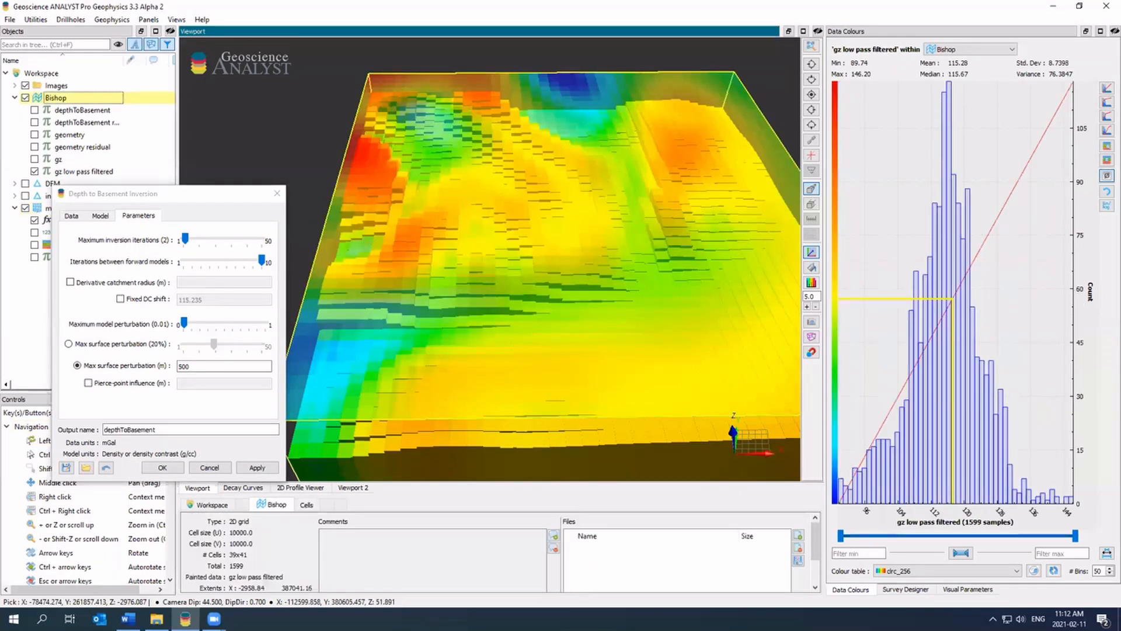
pyautogui.click(931, 591)
pyautogui.click(953, 591)
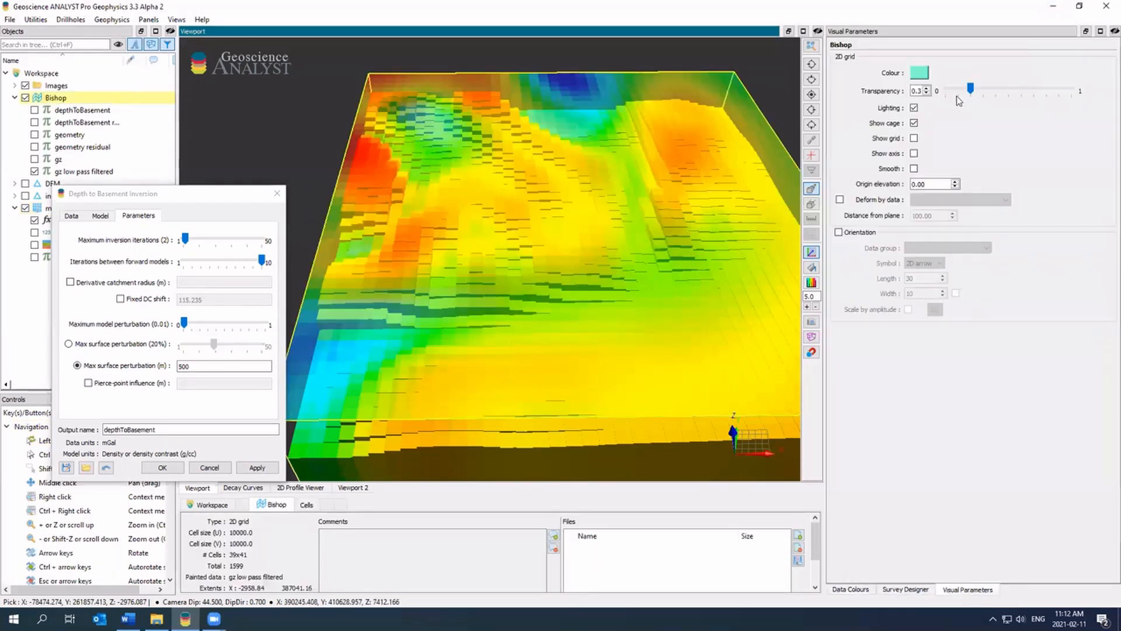
pyautogui.moveTo(969, 89); pyautogui.dragTo(946, 89)
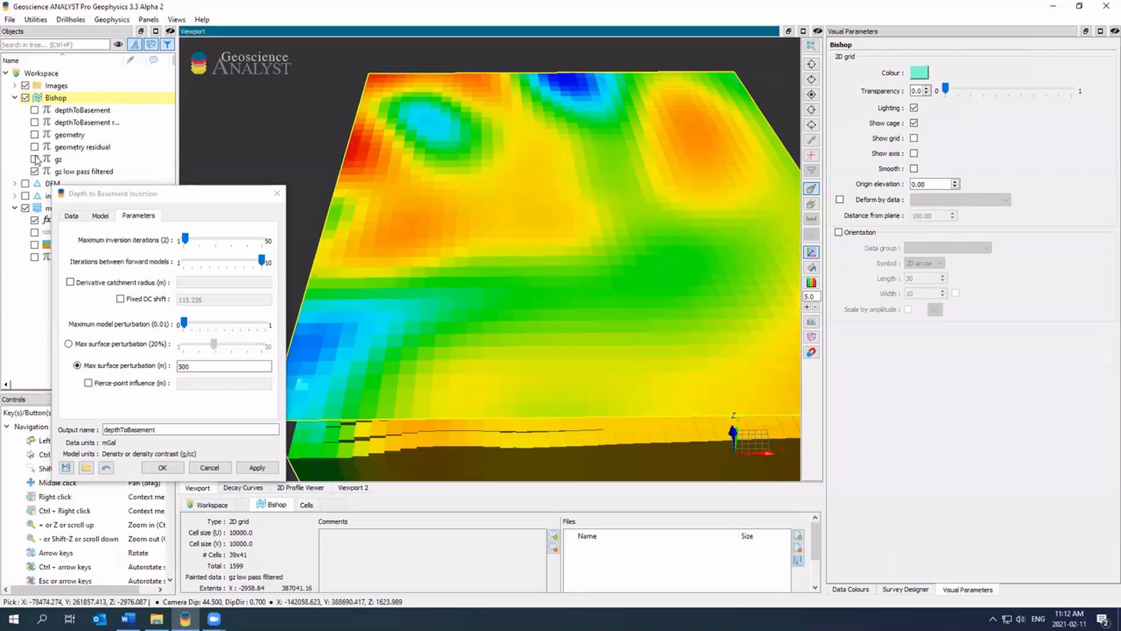
# - Display the gz data in plan view and alternate it with depthToBasement to compare observed and inverted responses
pyautogui.click(35, 159)
pyautogui.moveTo(139, 195); pyautogui.dragTo(95, 288)
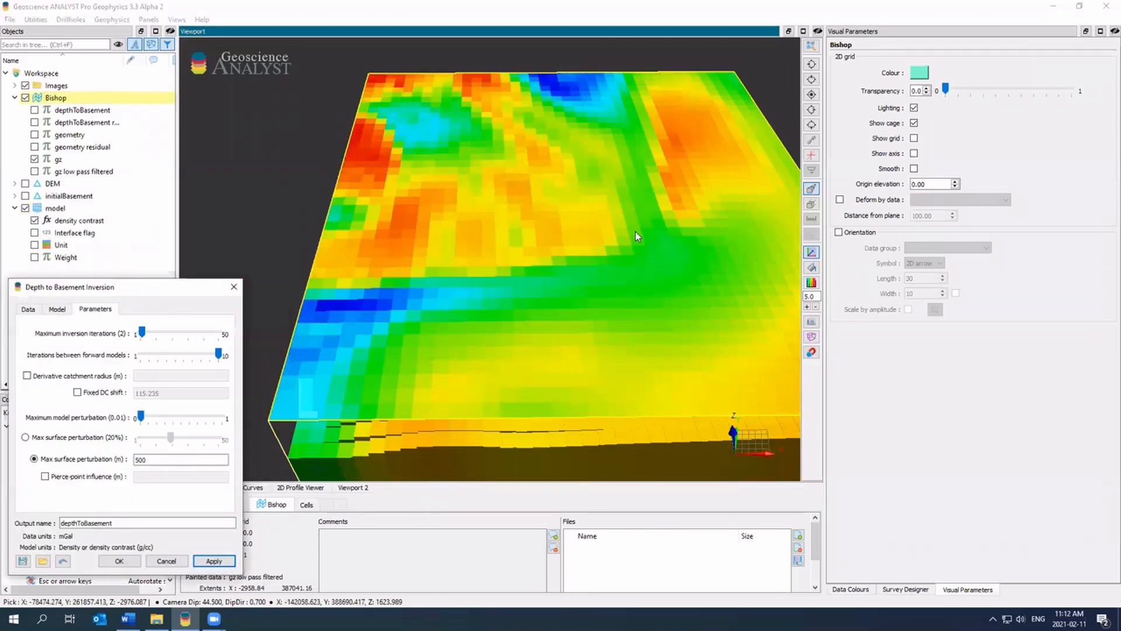
pyautogui.moveTo(588, 222); pyautogui.dragTo(604, 294)
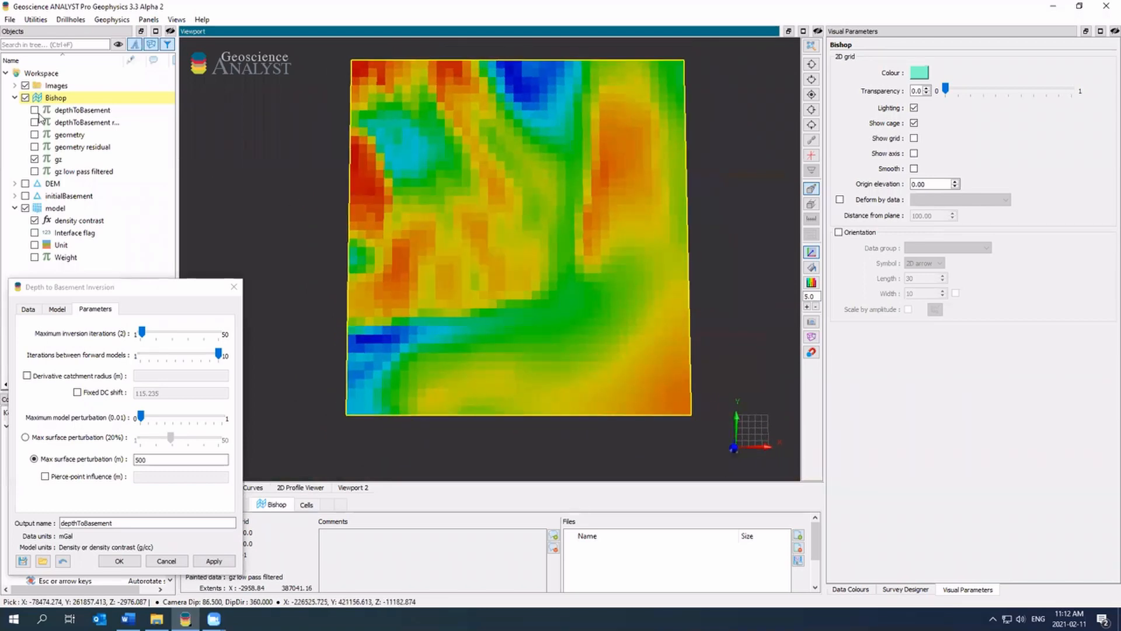
pyautogui.click(53, 98)
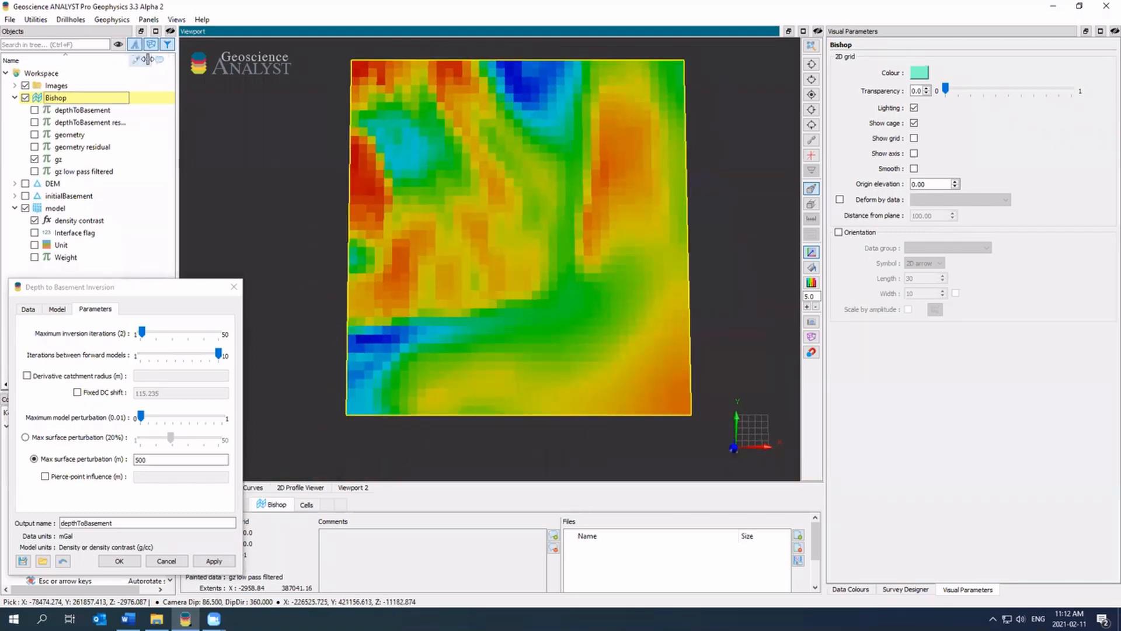
pyautogui.click(34, 110)
pyautogui.click(35, 159)
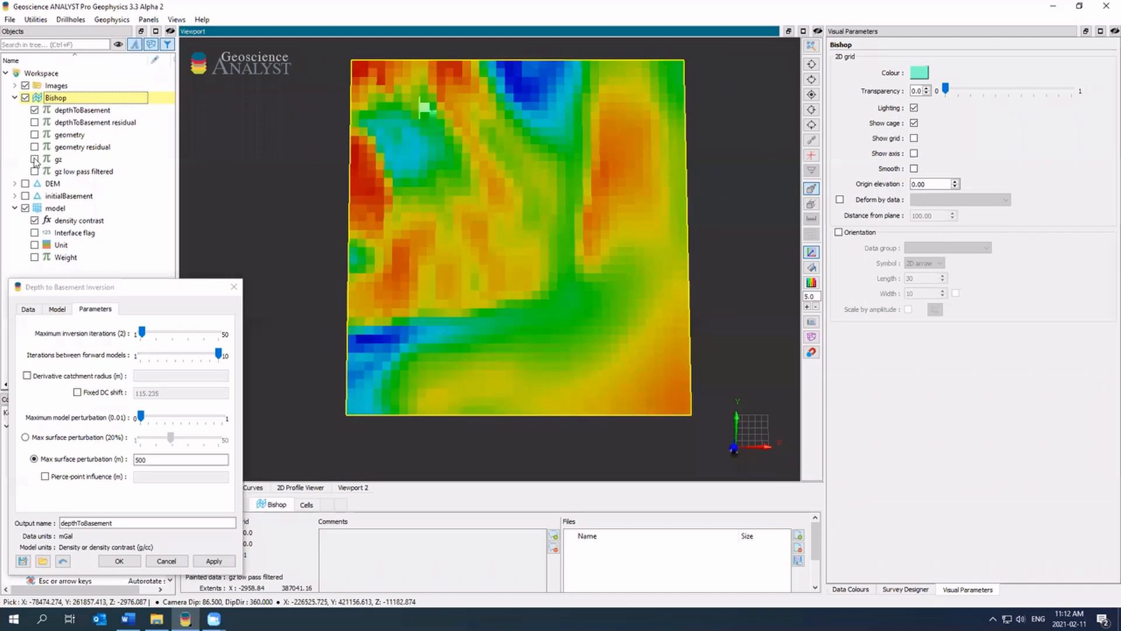
pyautogui.click(35, 110)
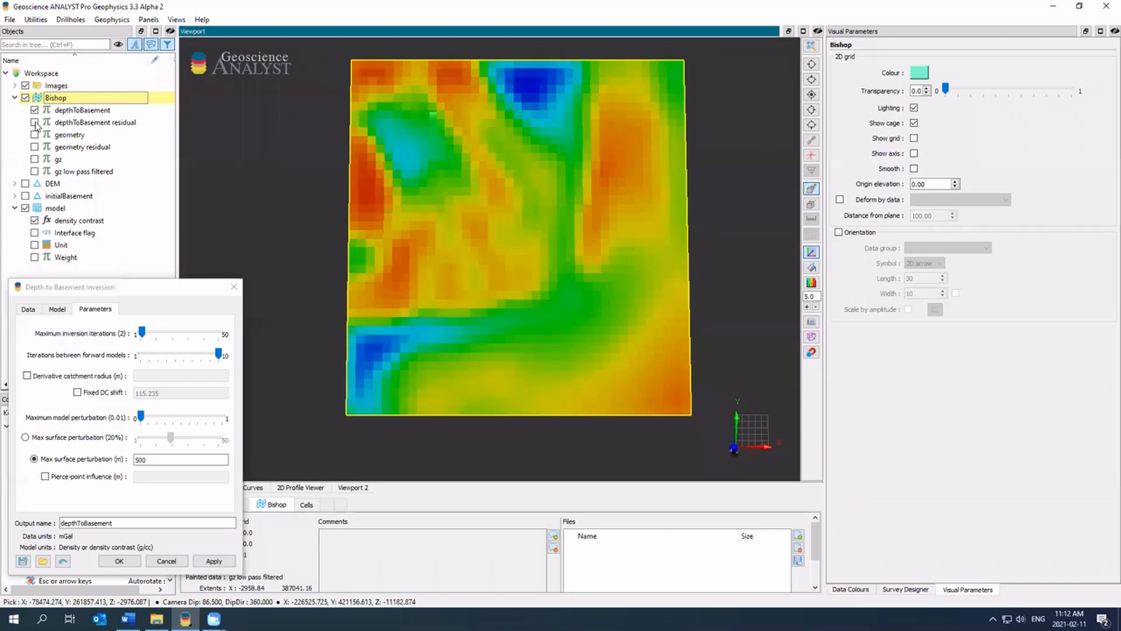
pyautogui.click(34, 159)
pyautogui.click(34, 111)
pyautogui.click(35, 159)
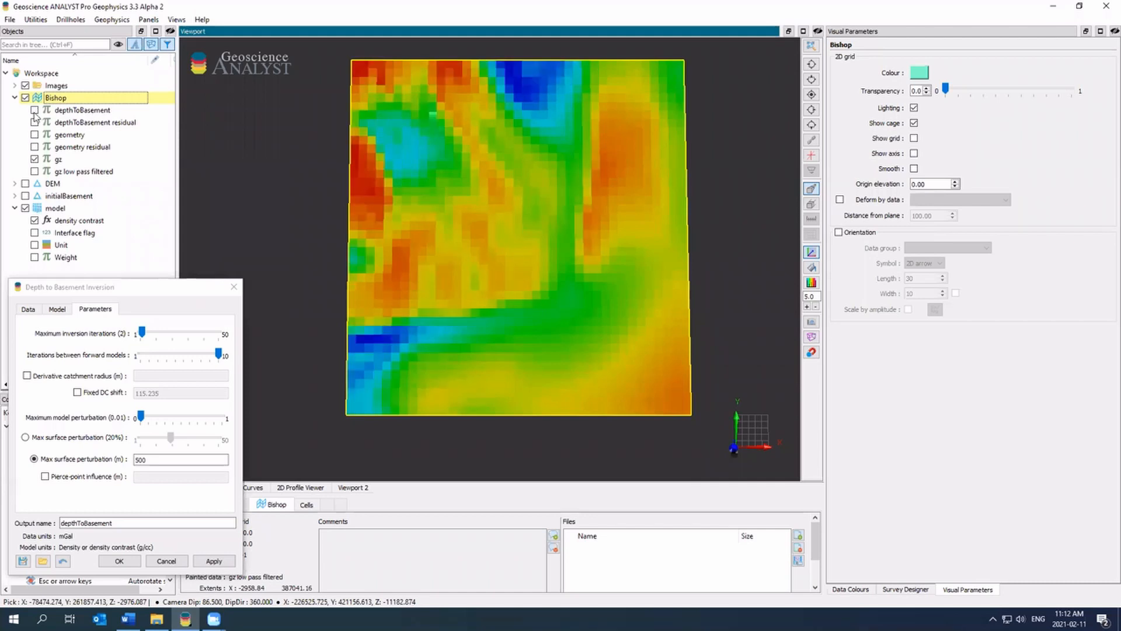
pyautogui.click(35, 110)
# - Display depthToBasement residual on the Bishop grid and examine its histogram
pyautogui.click(34, 123)
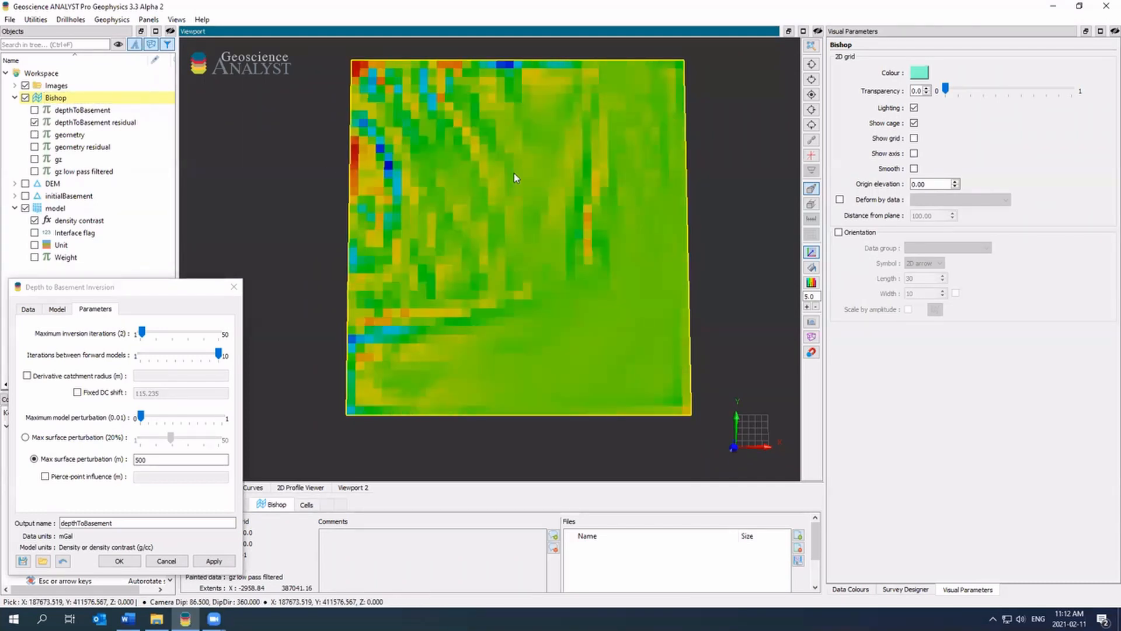
pyautogui.click(923, 591)
pyautogui.click(865, 587)
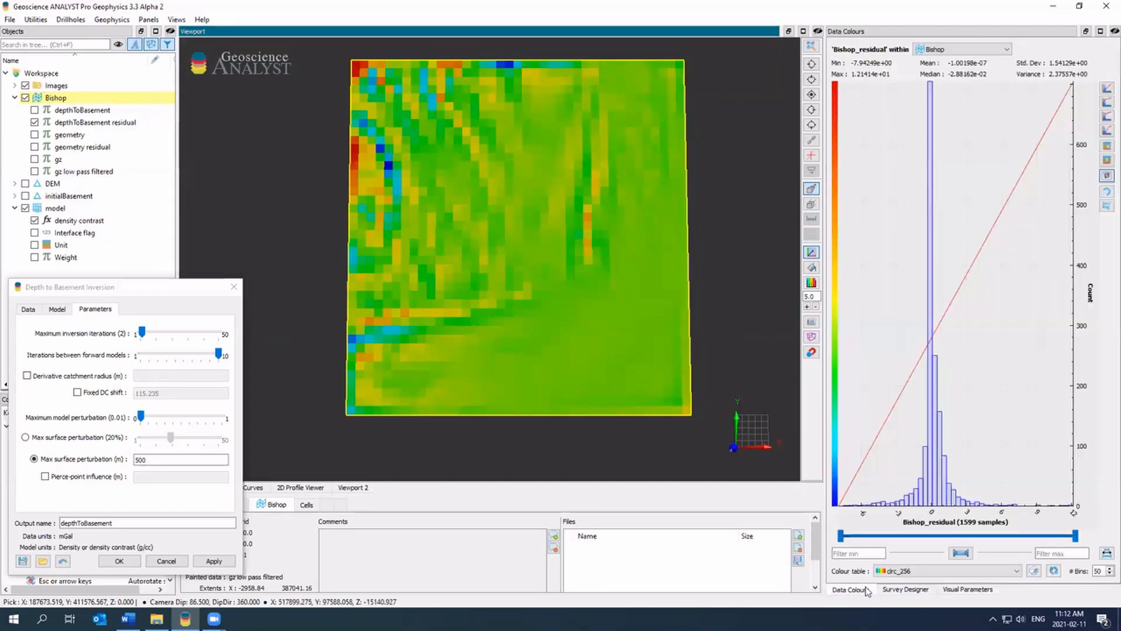
# - Compare depthToBasement, gz low pass filtered, geometry residual and geometry on the Bishop grid
pyautogui.click(35, 110)
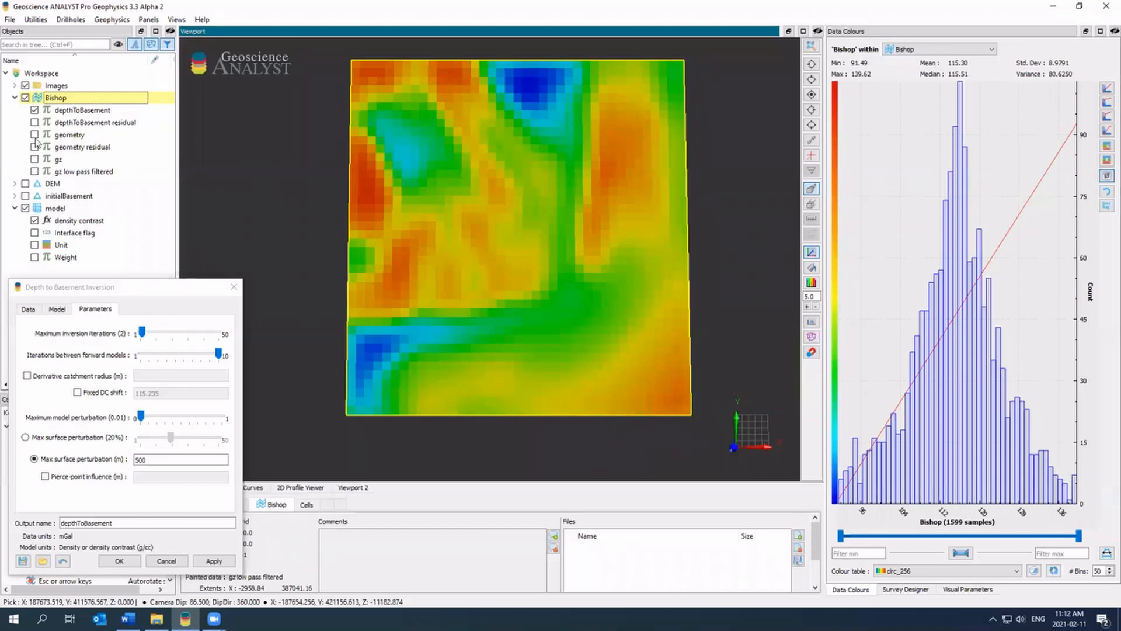
pyautogui.click(34, 171)
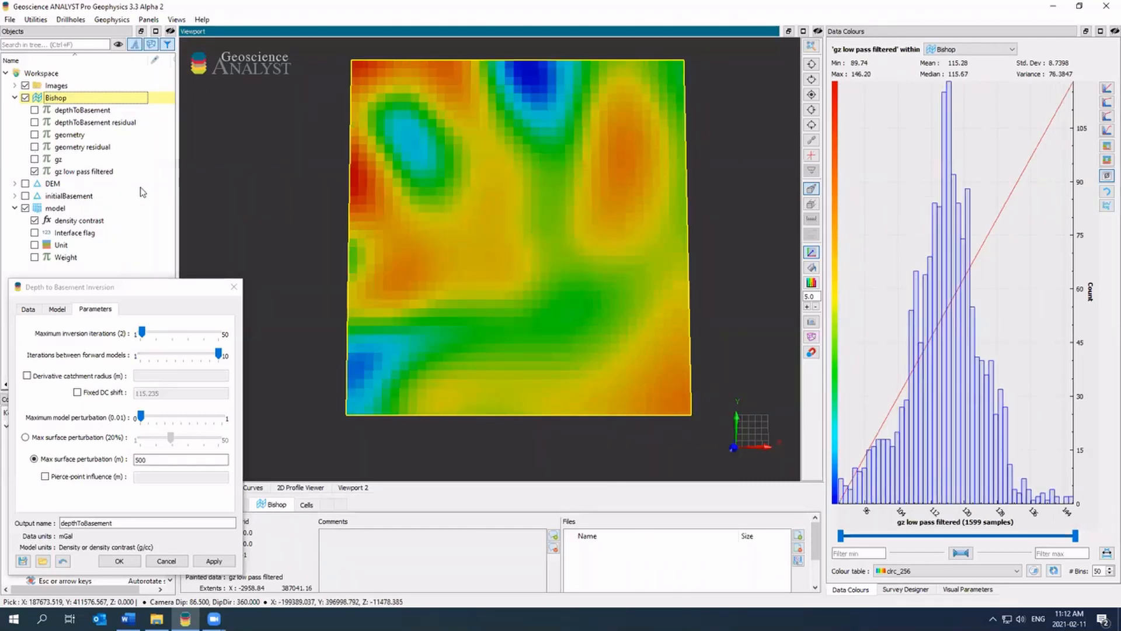
pyautogui.click(35, 147)
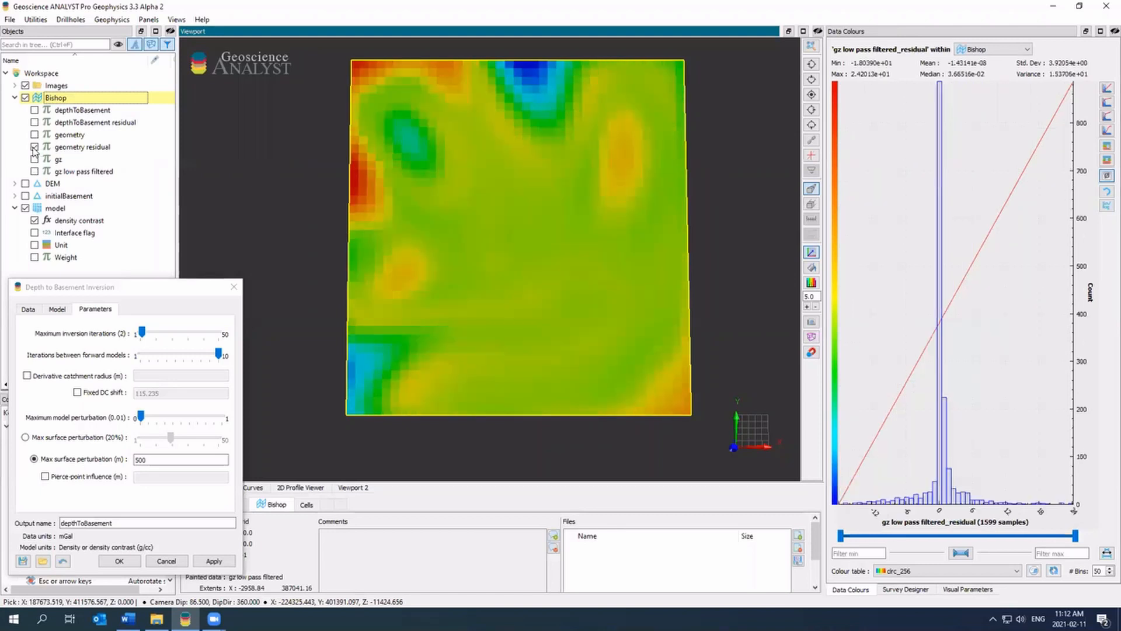
pyautogui.click(34, 135)
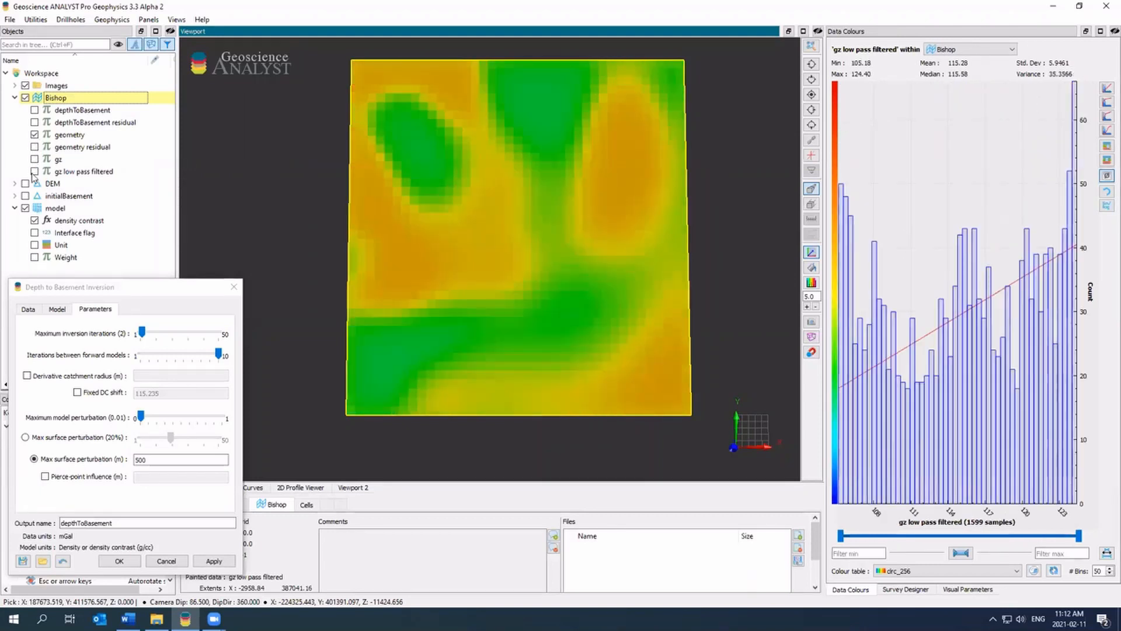
pyautogui.click(35, 171)
pyautogui.click(34, 135)
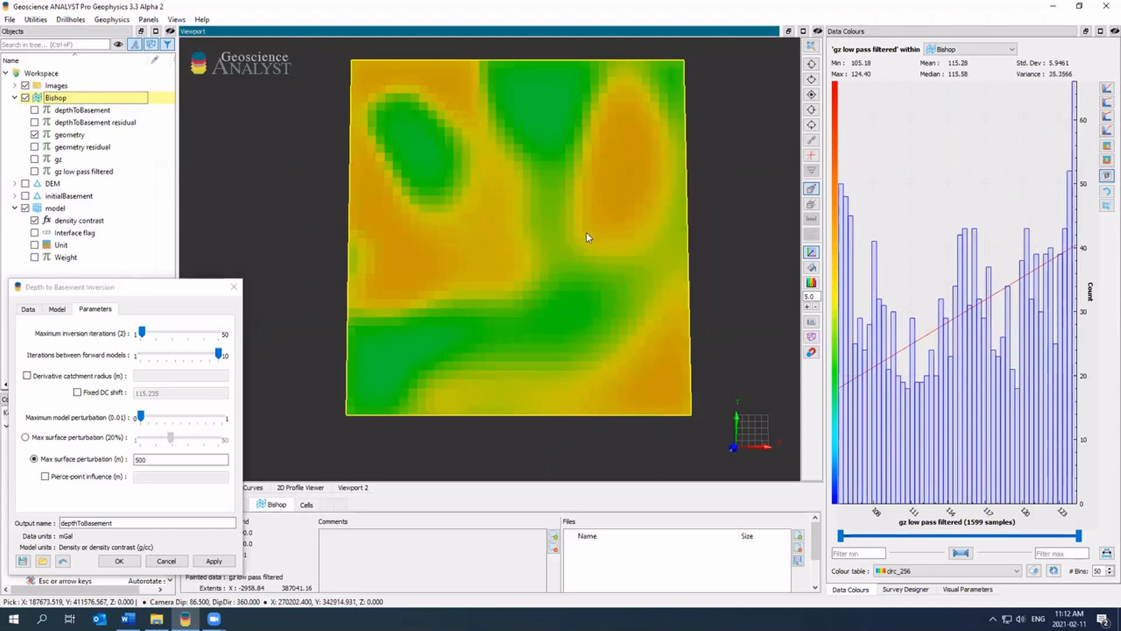
# - Compare depthToBasement with gz once more, then hide the Bishop grid to view the density contrast model obliquely
pyautogui.click(34, 110)
pyautogui.click(35, 159)
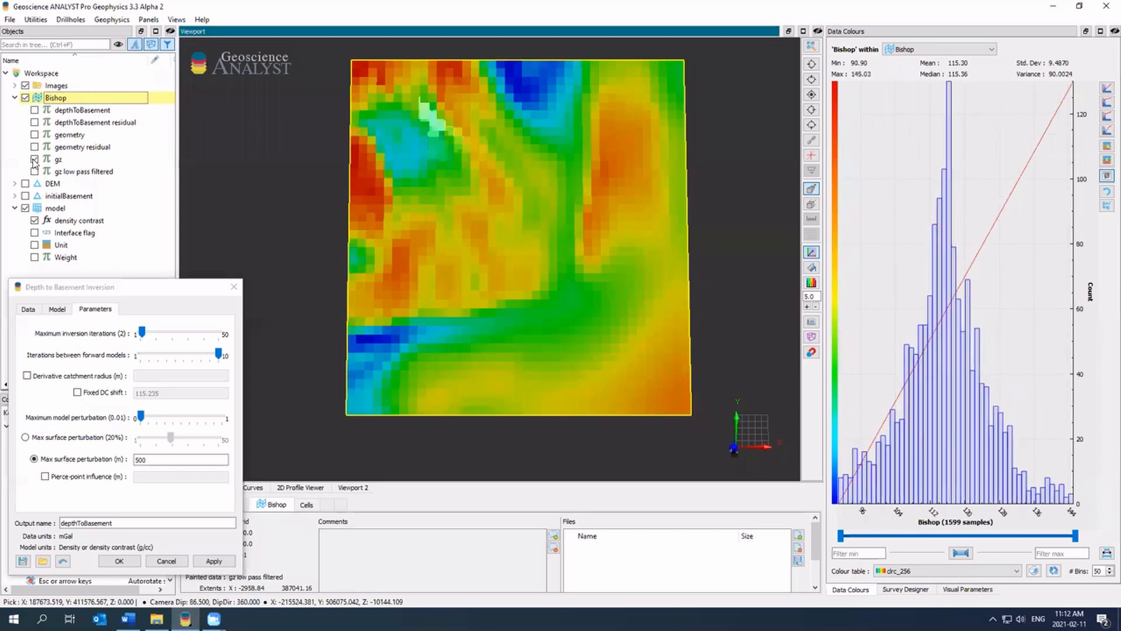
pyautogui.moveTo(495, 146); pyautogui.dragTo(508, 222)
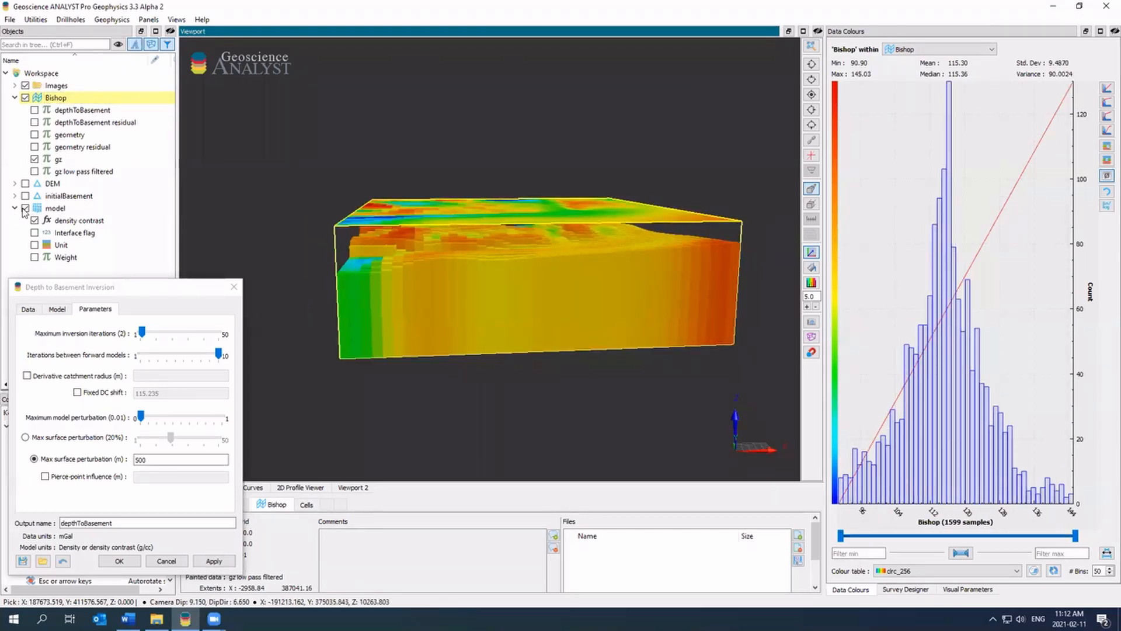
pyautogui.click(25, 98)
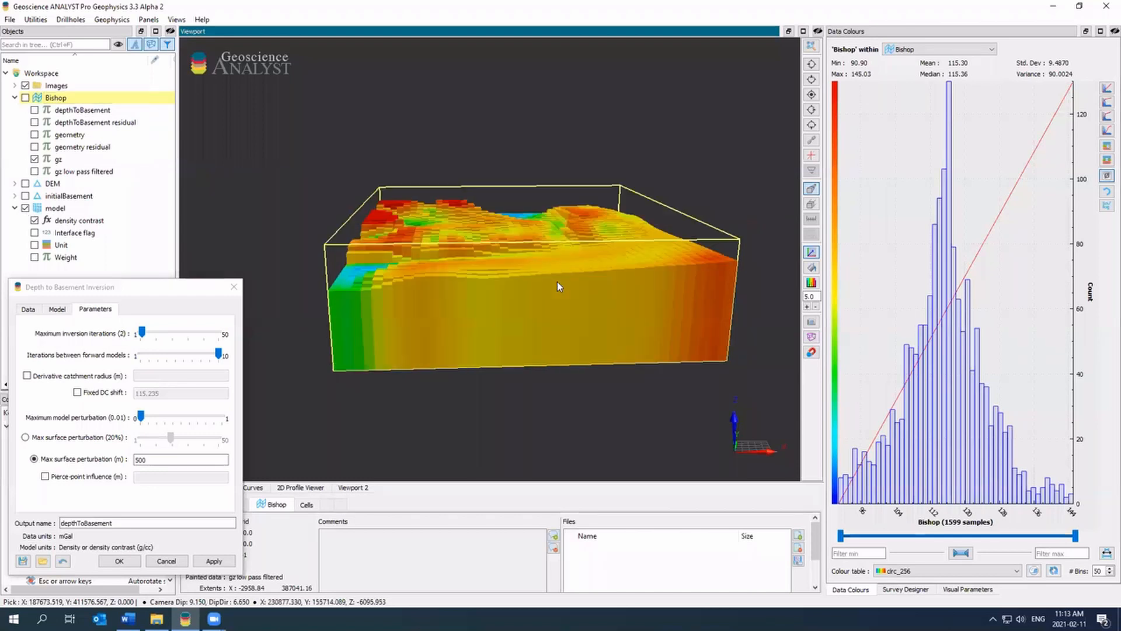
# - Run the depth to basement inversion with 23 maximum inversion iterations, overwriting depthToBasement, and undo it after viewing the model
pyautogui.moveTo(558, 281); pyautogui.dragTo(535, 312)
pyautogui.moveTo(144, 333); pyautogui.dragTo(175, 332)
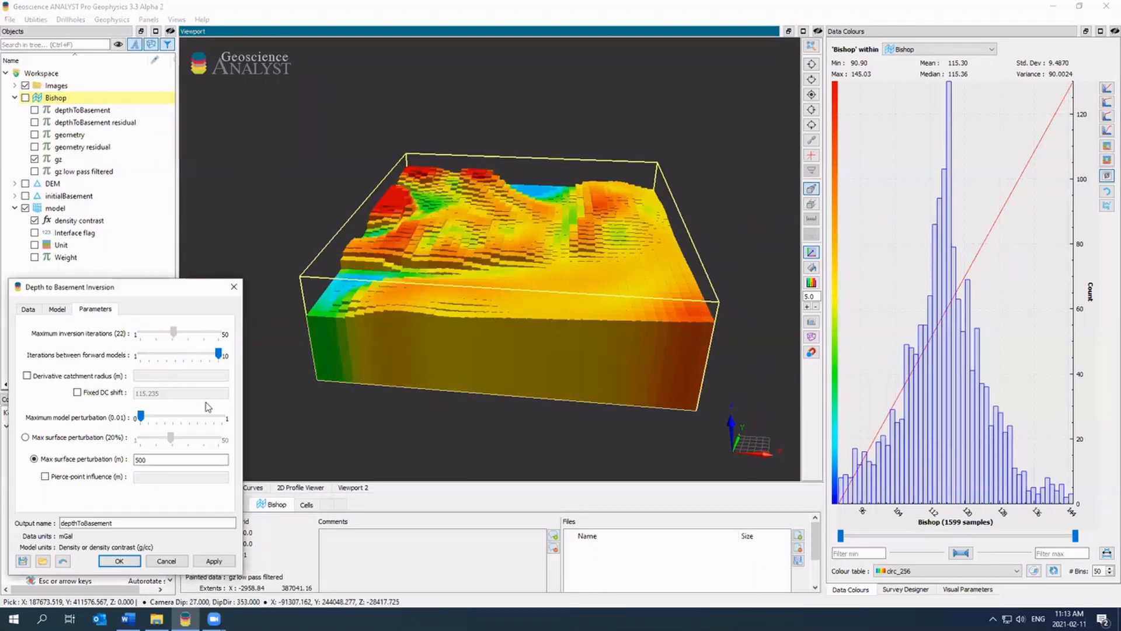
pyautogui.click(214, 560)
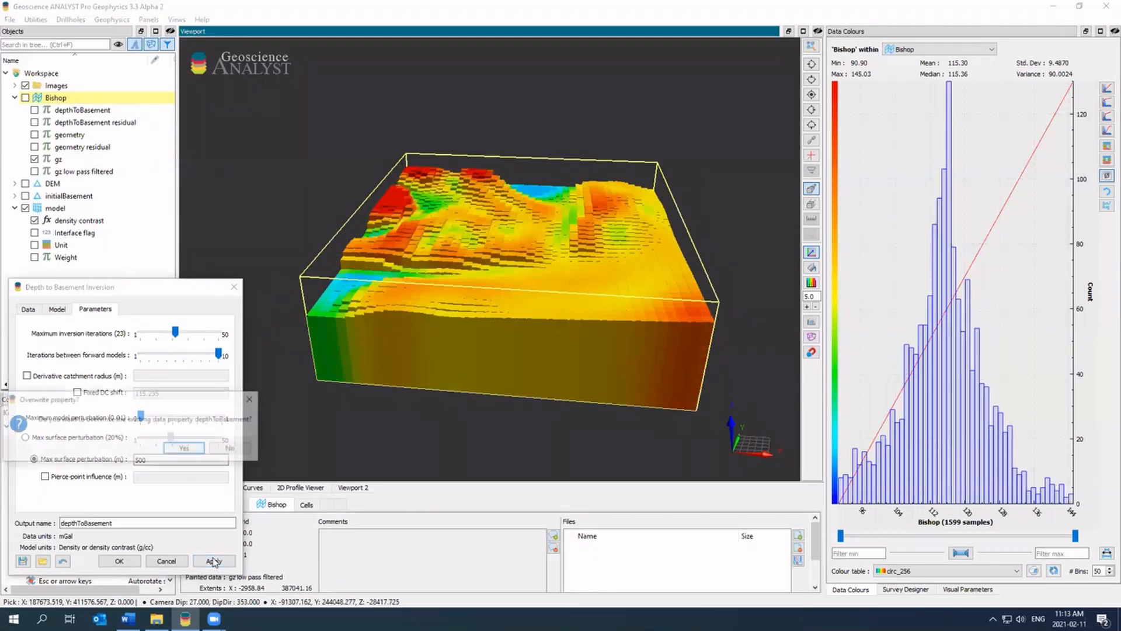
pyautogui.click(185, 449)
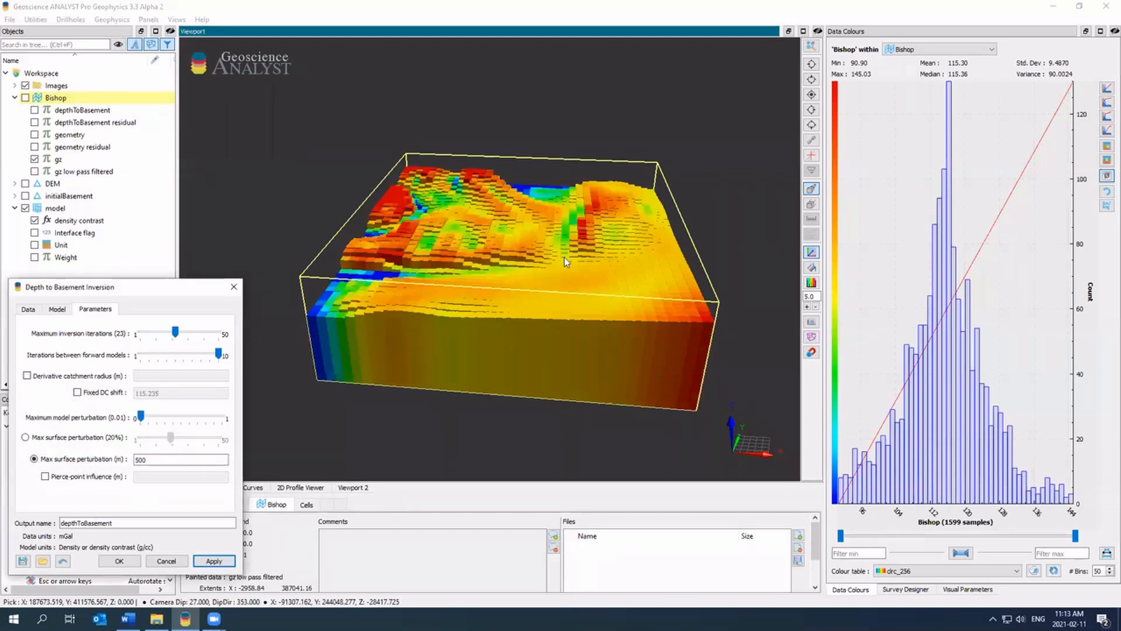
pyautogui.moveTo(564, 257); pyautogui.dragTo(568, 308)
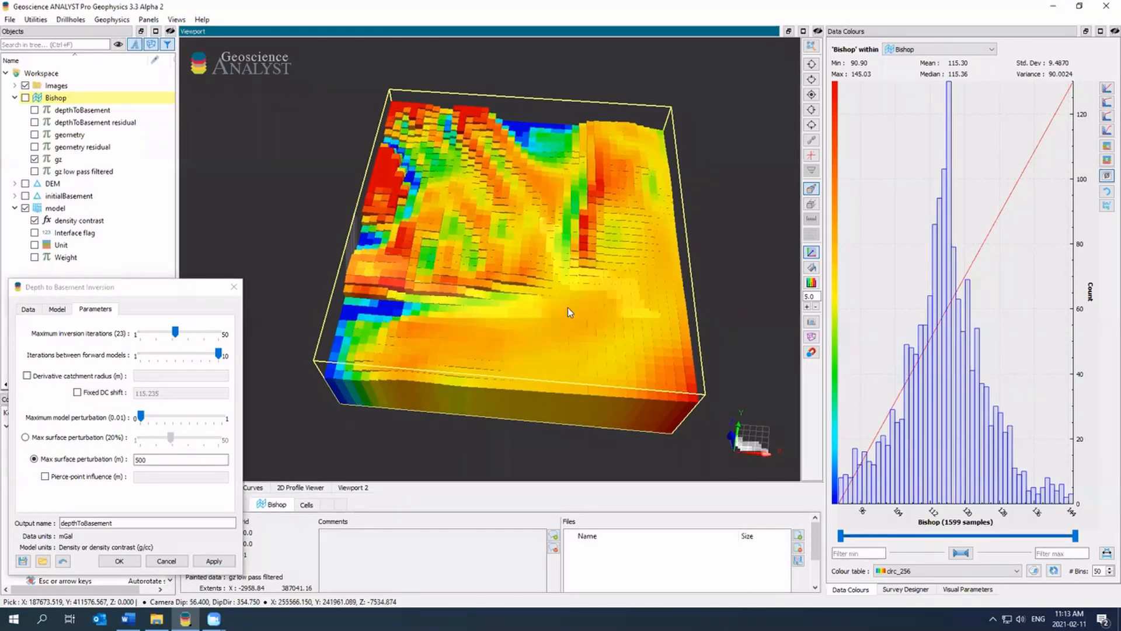
pyautogui.click(63, 561)
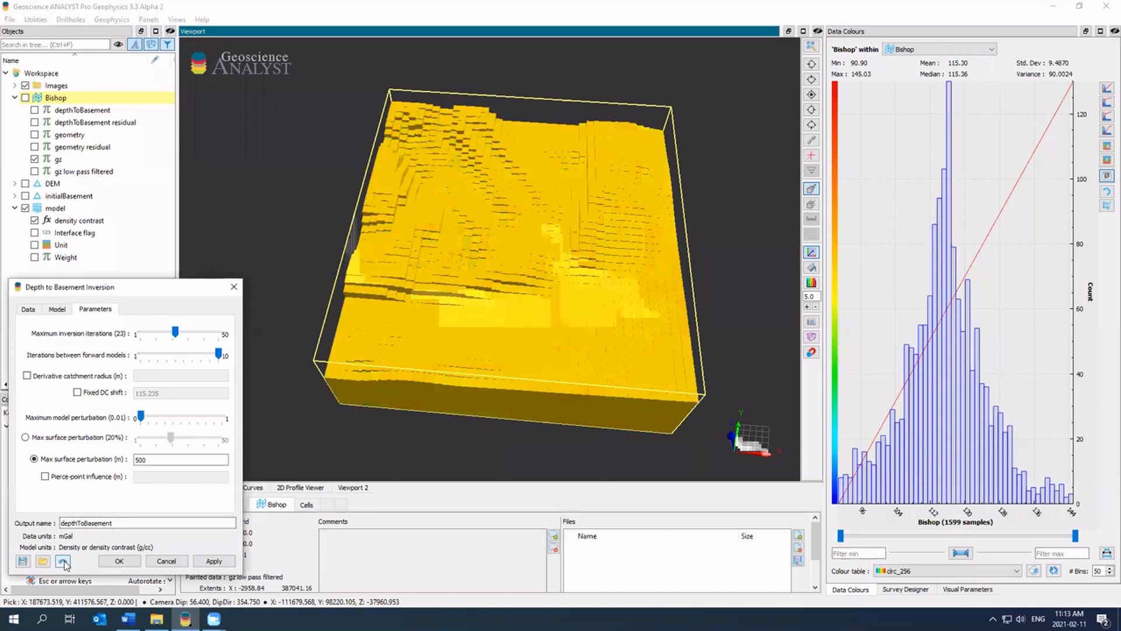
# - Set the linear colour mapping of the model's density contrast to a minimum of 0.175 and view the basement obliquely
pyautogui.click(78, 220)
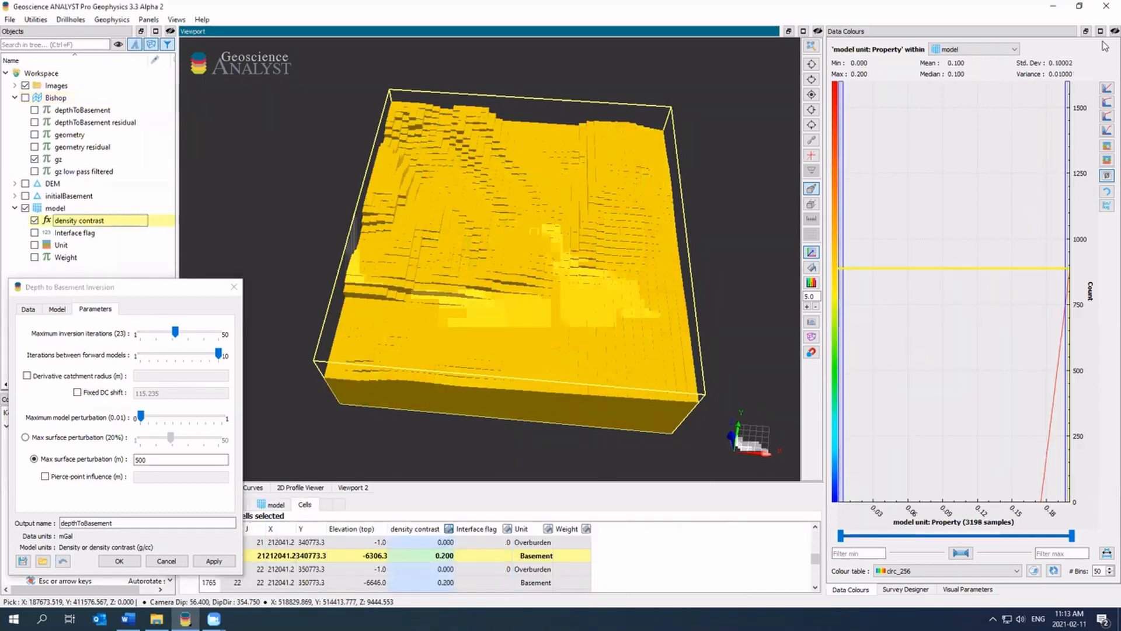
pyautogui.click(1106, 92)
pyautogui.moveTo(516, 298); pyautogui.dragTo(468, 302)
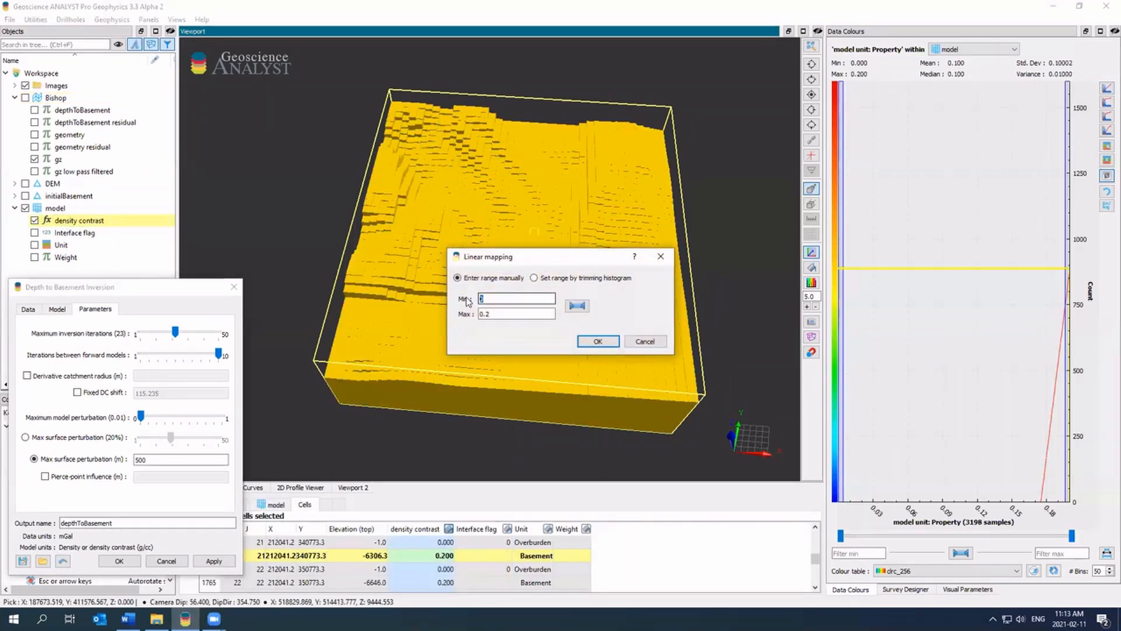
pyautogui.write('0.175')
pyautogui.press('Return')
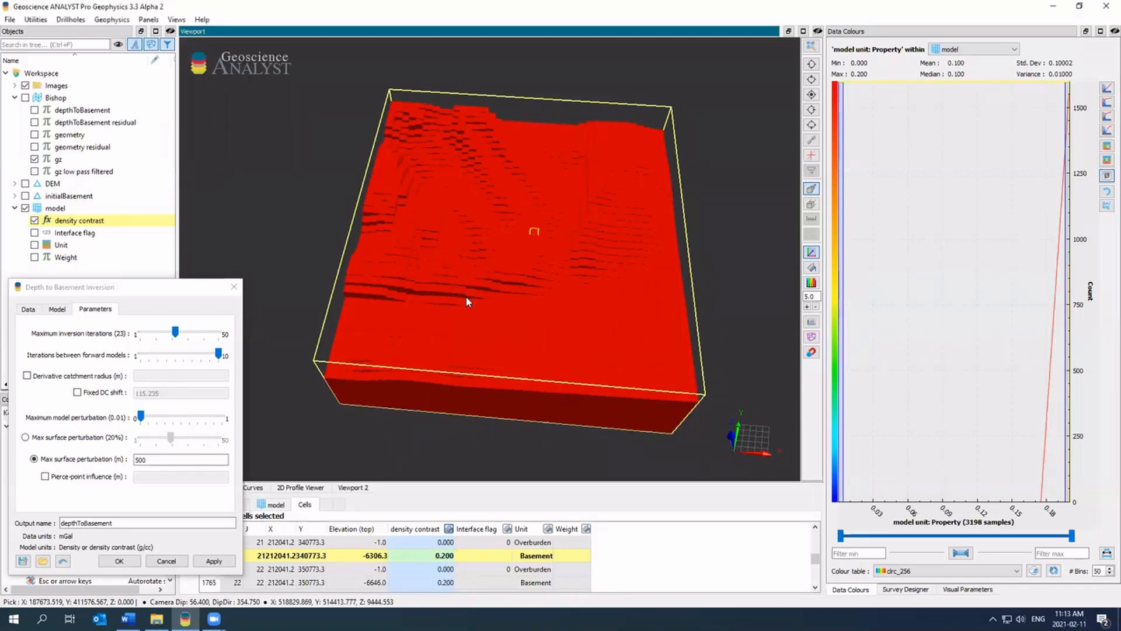
pyautogui.moveTo(465, 295); pyautogui.dragTo(479, 272)
pyautogui.moveTo(584, 269); pyautogui.dragTo(584, 252)
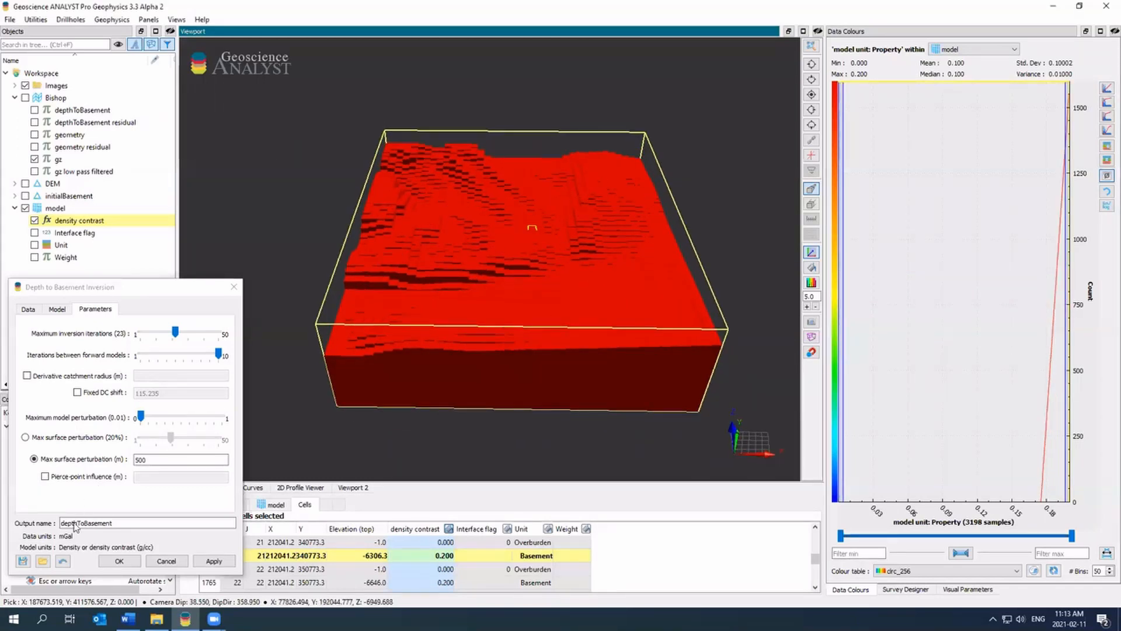
# - Undo the previous inversion and run the depth to basement inversion twice with 2 maximum iterations, overwriting depthToBasement
pyautogui.click(64, 562)
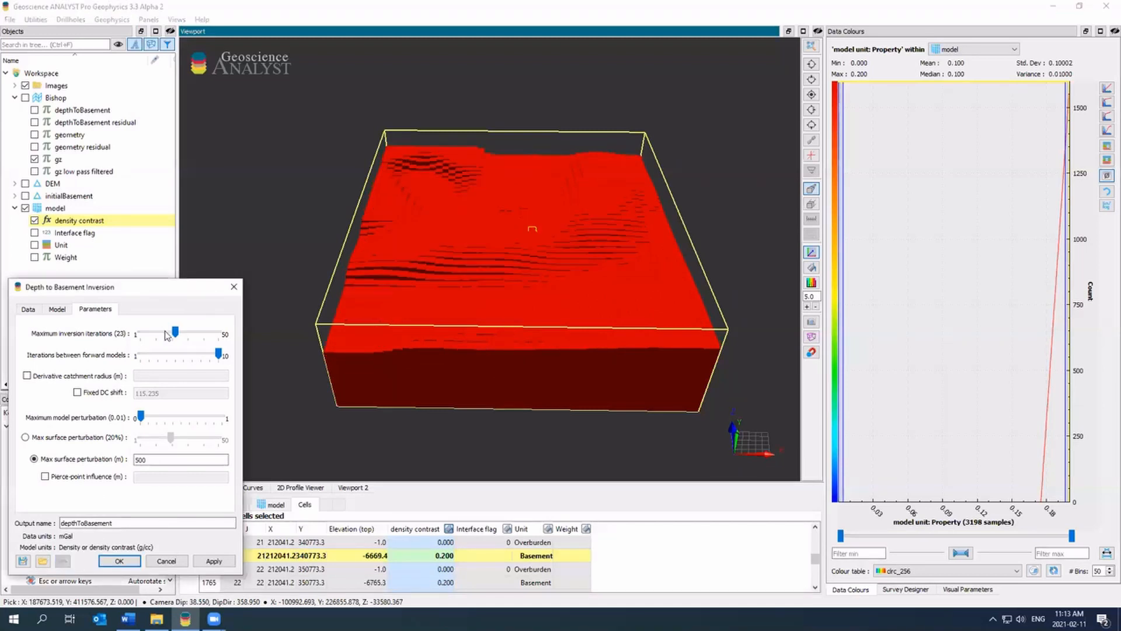
pyautogui.moveTo(174, 337); pyautogui.dragTo(142, 335)
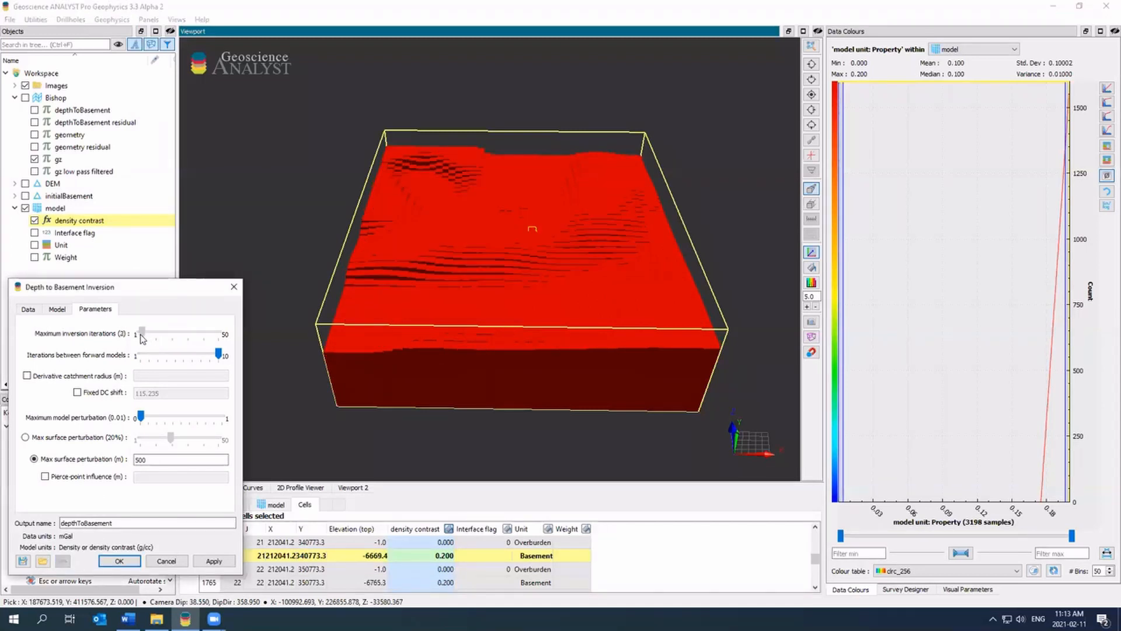
pyautogui.click(214, 561)
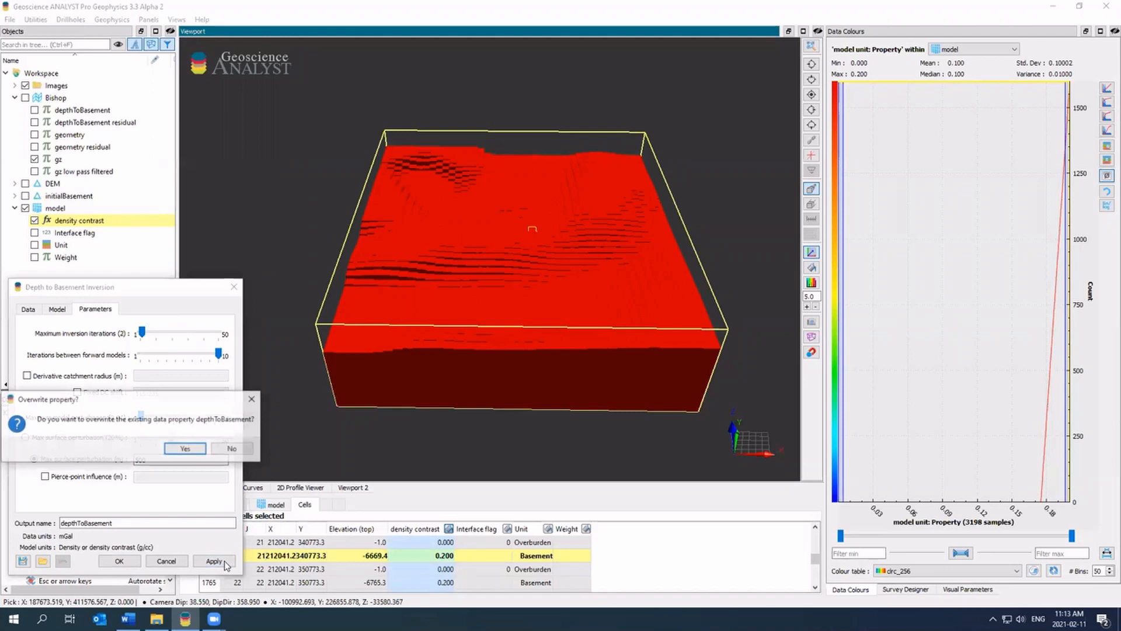
pyautogui.click(184, 447)
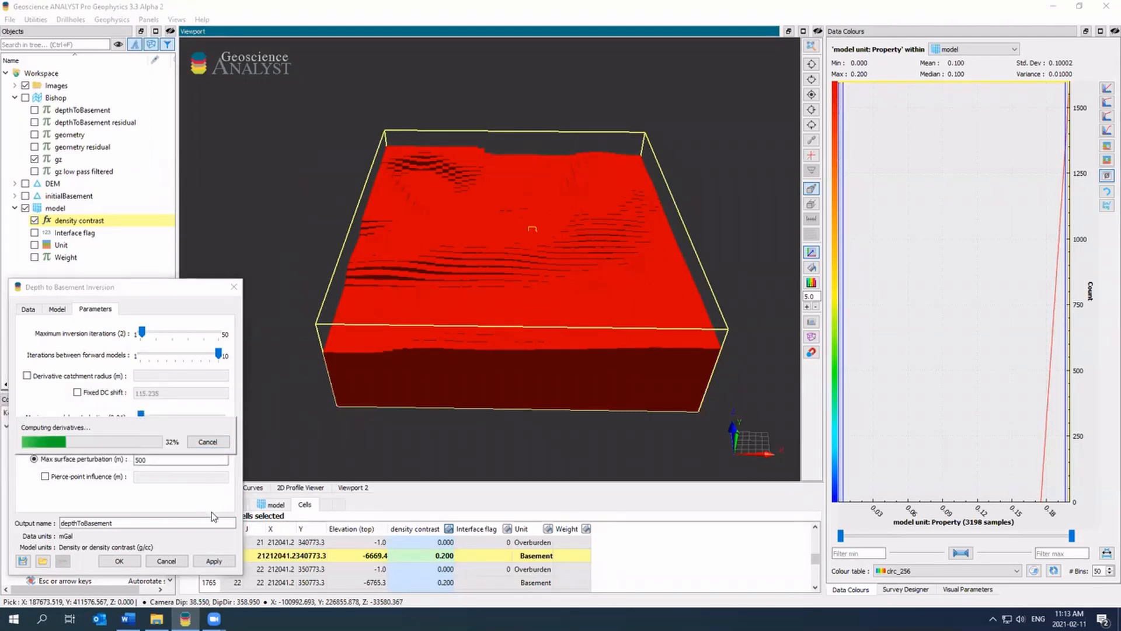
pyautogui.click(217, 558)
pyautogui.click(185, 448)
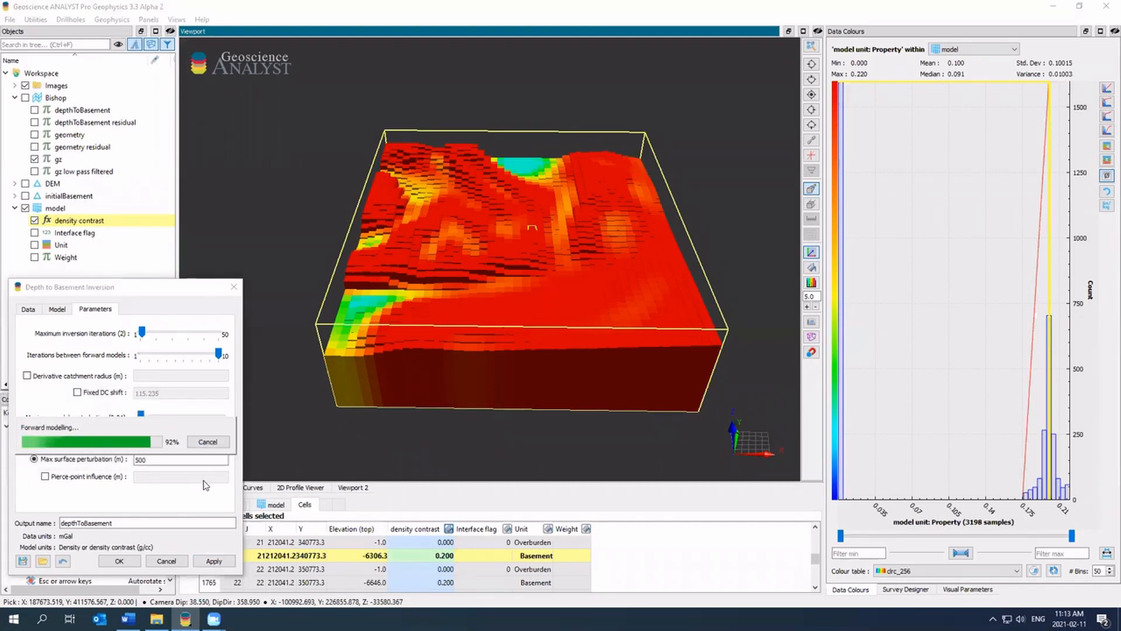
# - Set the density contrast's linear colour mapping minimum to 0.15 and close the Depth to Basement Inversion dialog
pyautogui.click(1105, 95)
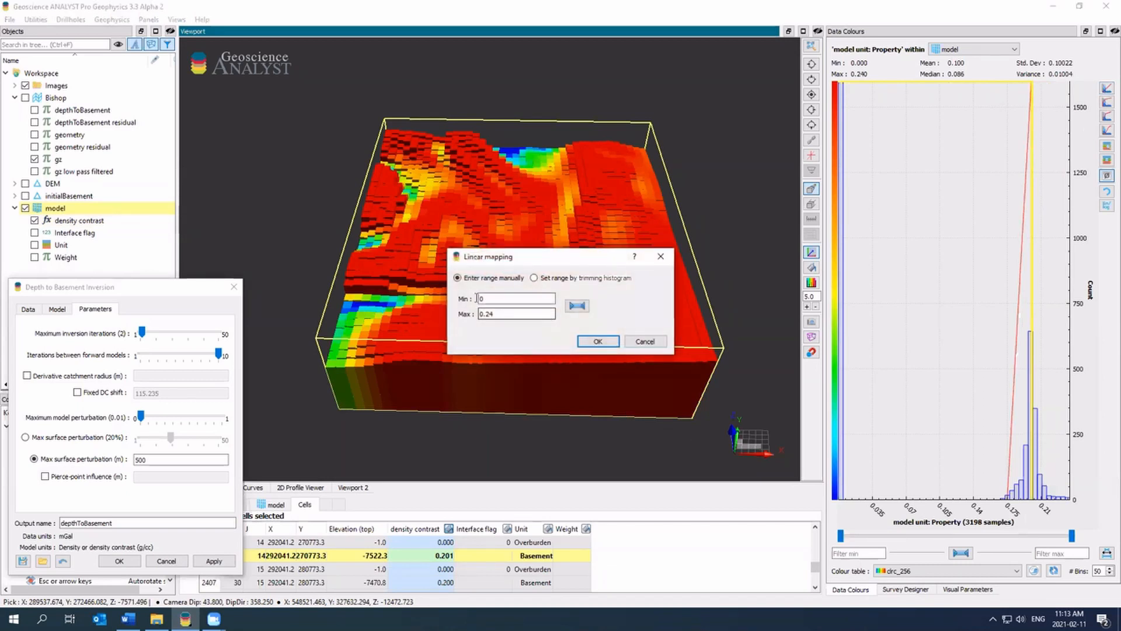
pyautogui.doubleClick(476, 299)
pyautogui.write('0.15')
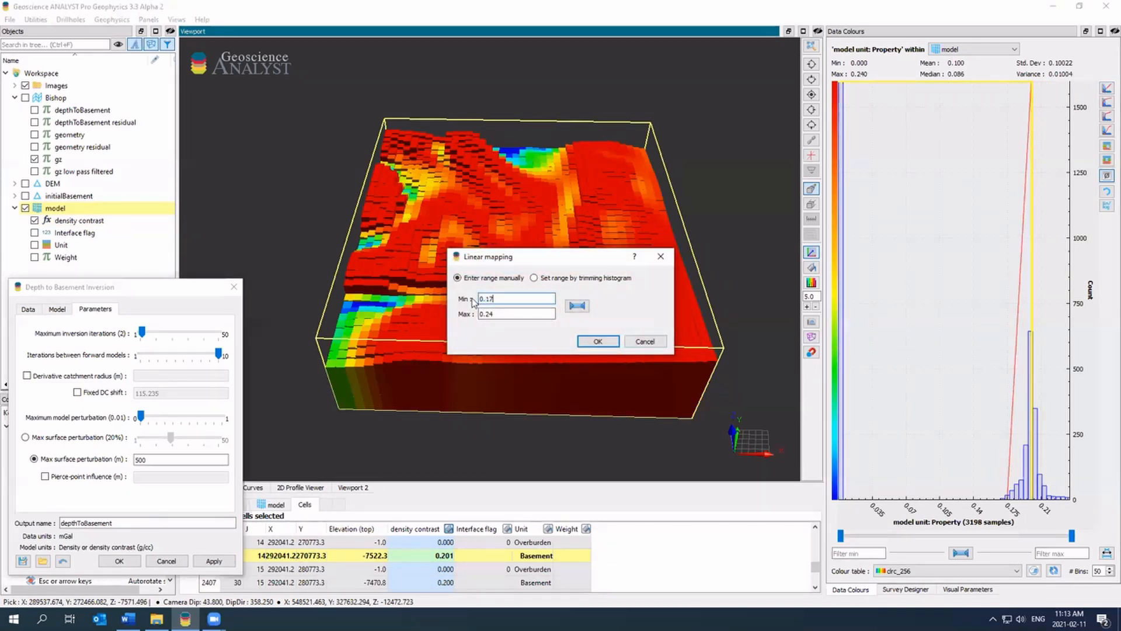
pyautogui.press('Return')
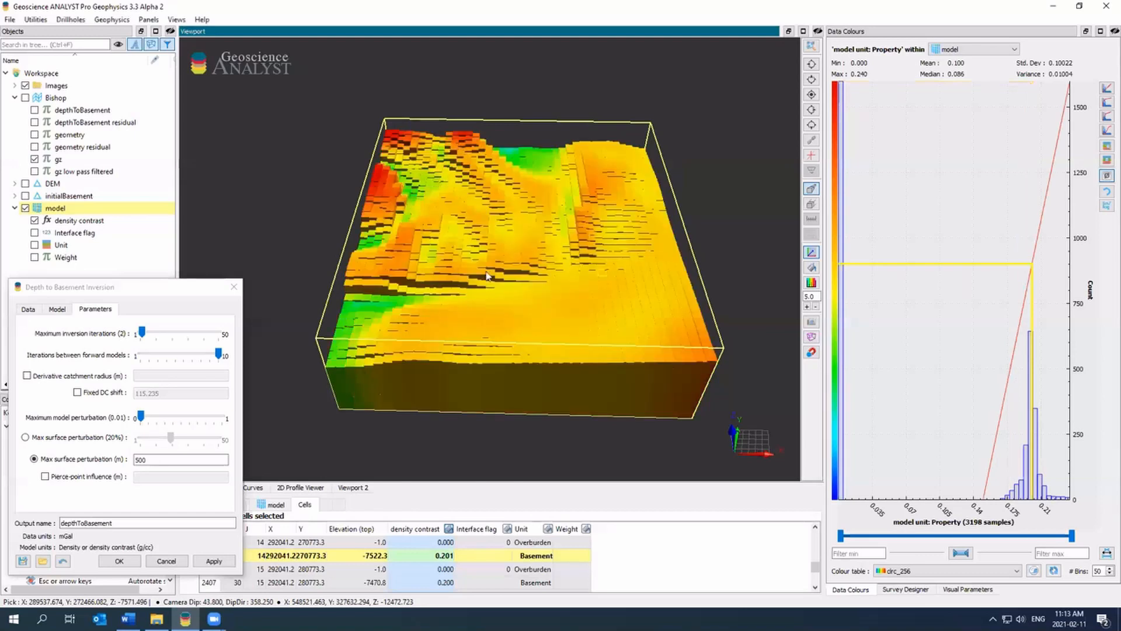
pyautogui.moveTo(502, 287); pyautogui.dragTo(397, 309)
pyautogui.click(234, 287)
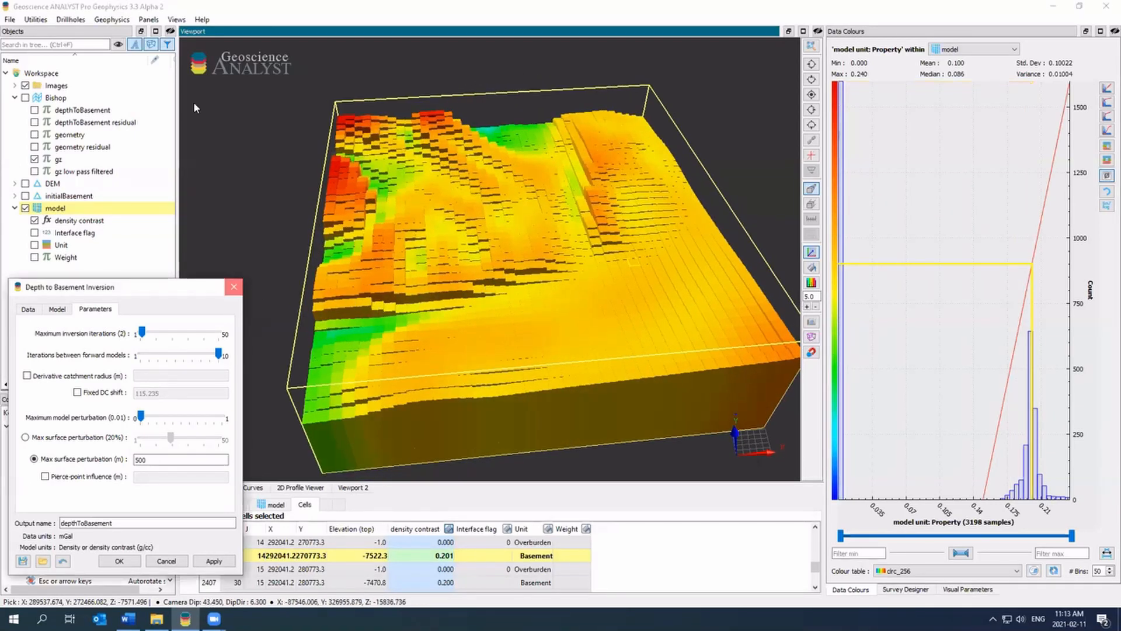
pyautogui.click(117, 21)
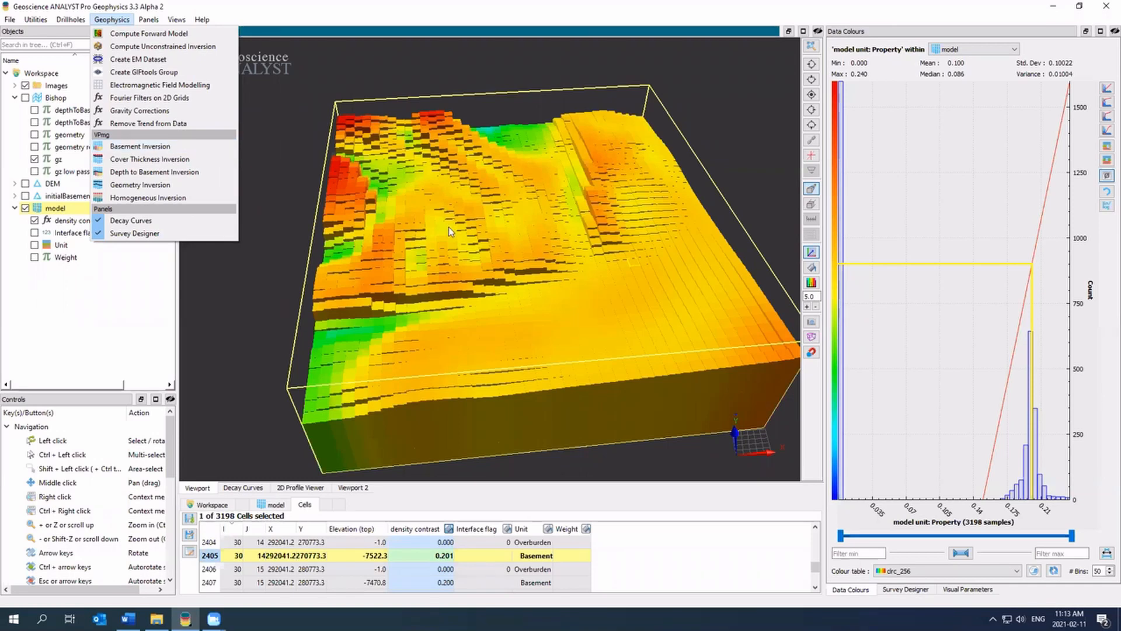
pyautogui.moveTo(480, 228); pyautogui.dragTo(485, 233)
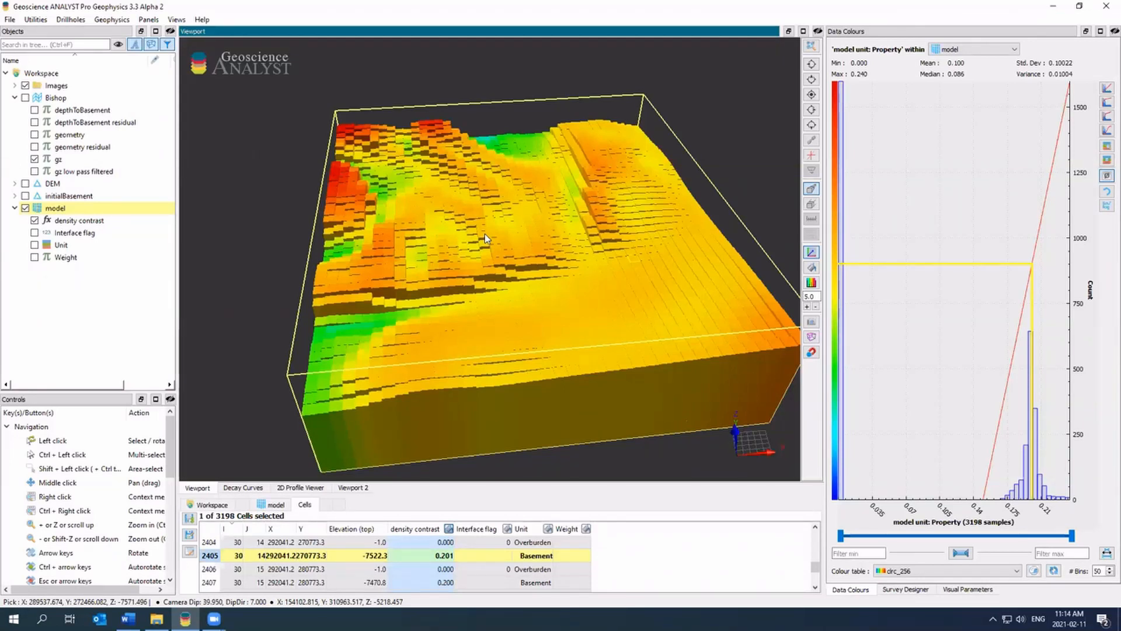
pyautogui.moveTo(485, 234)
pyautogui.mouseDown(button='middle')
pyautogui.moveTo(485, 203)
pyautogui.moveTo(500, 219)
pyautogui.mouseUp(button='middle')
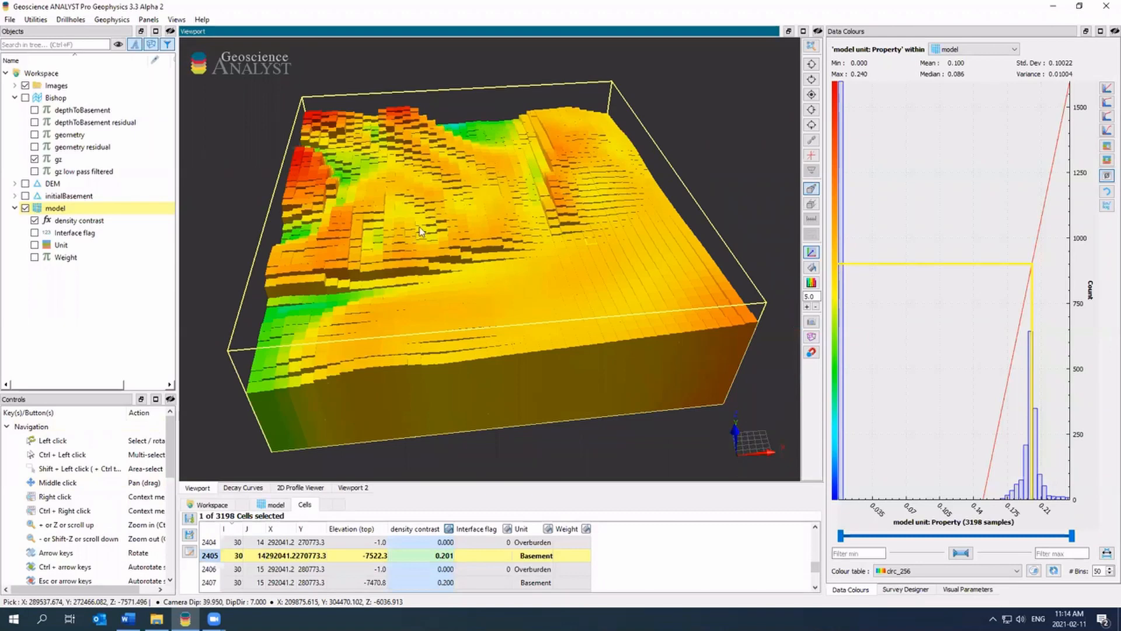
# - Show the Bishop gz grid above the model and set the grid's transparency to 0.1
pyautogui.click(14, 209)
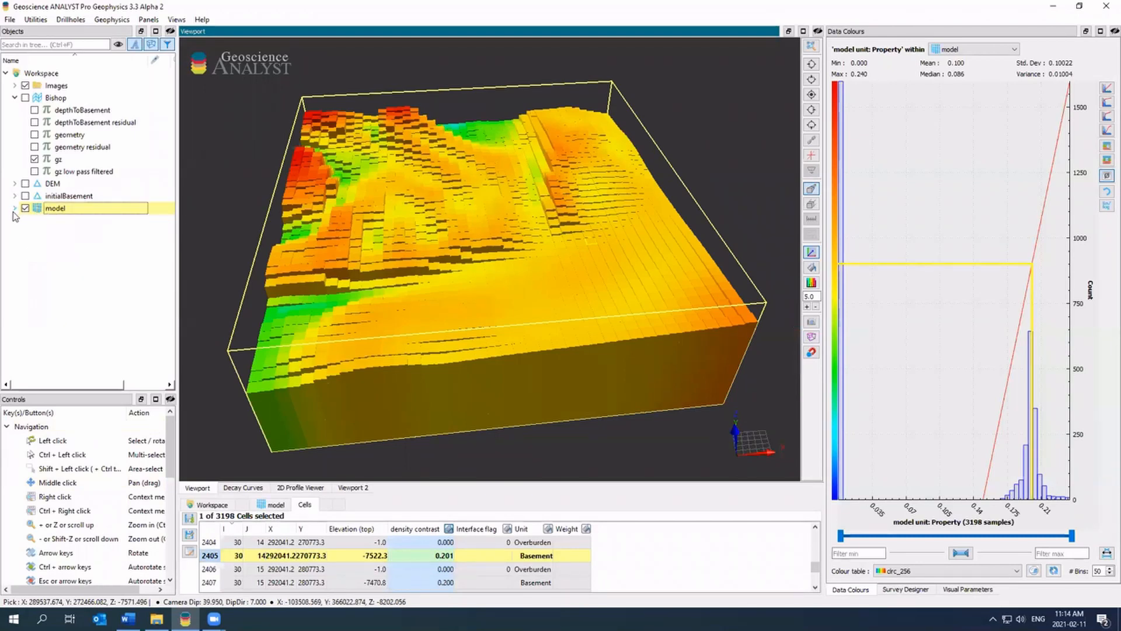
pyautogui.click(25, 99)
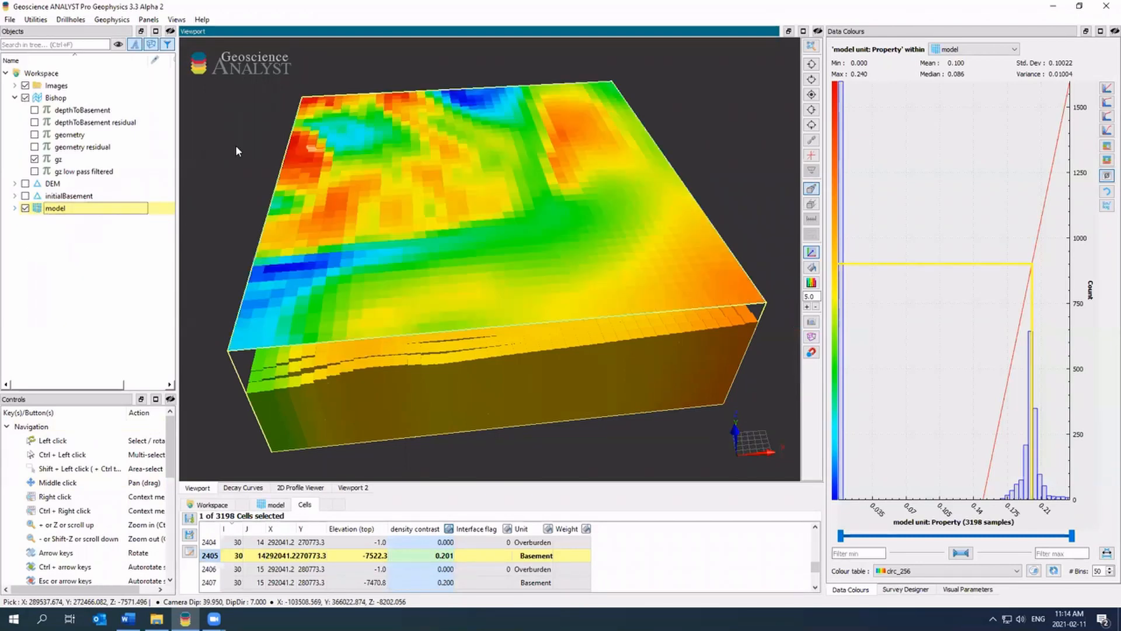
pyautogui.moveTo(461, 257); pyautogui.dragTo(368, 146)
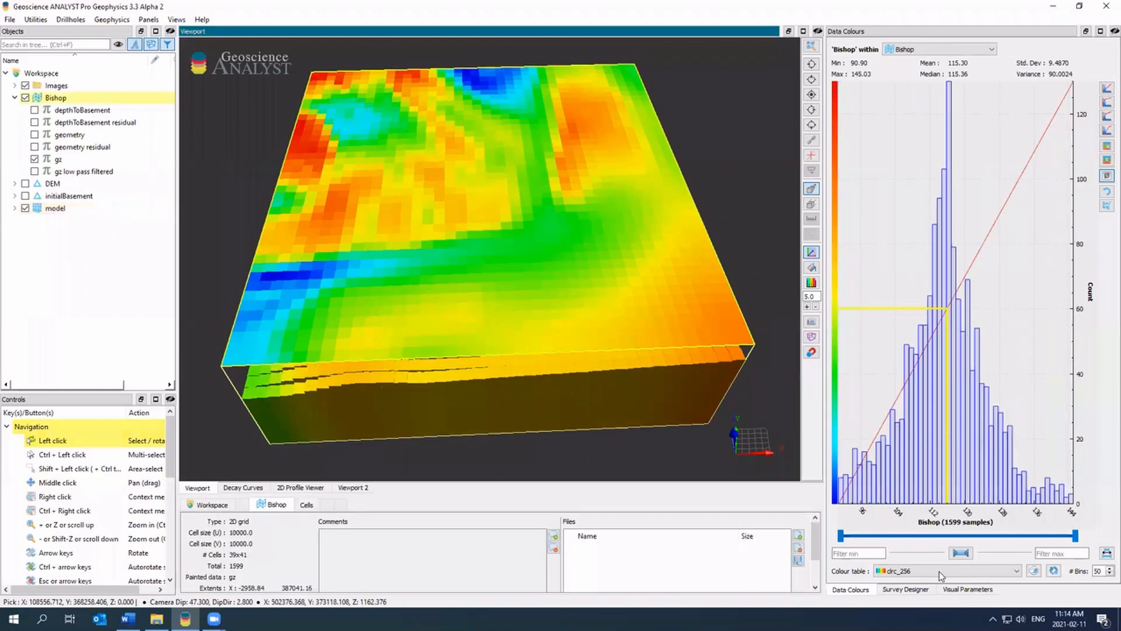
pyautogui.click(965, 590)
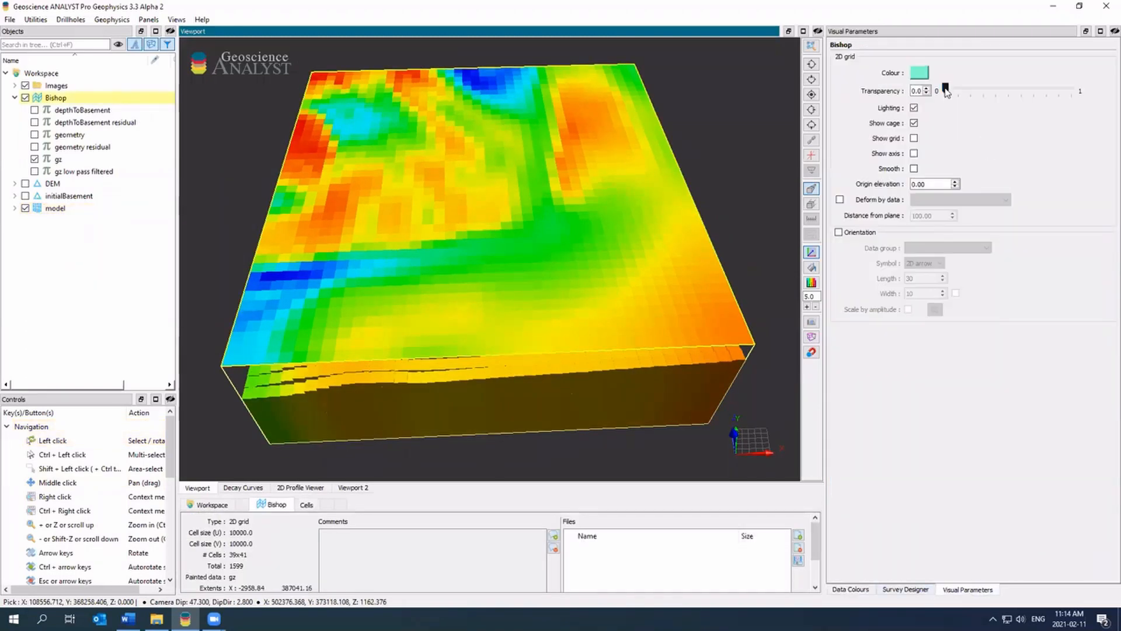
pyautogui.moveTo(945, 89); pyautogui.dragTo(958, 89)
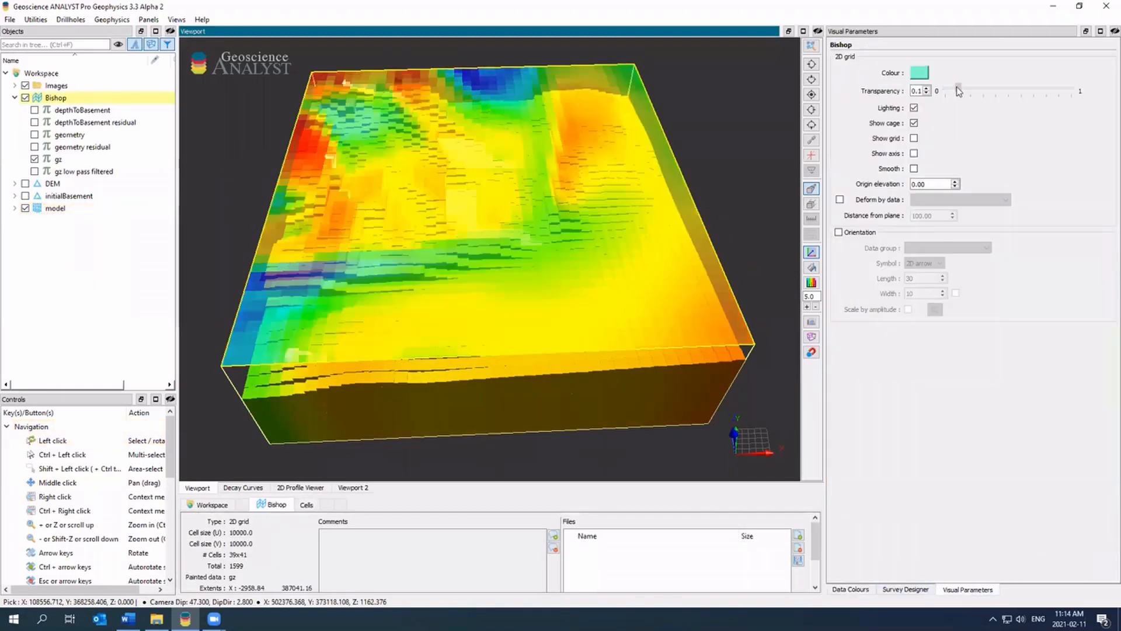
# - Create a new 2D grid from the VP model's units and hide both Bishop and the VP model
pyautogui.click(25, 97)
pyautogui.click(55, 208)
pyautogui.rightClick(54, 208)
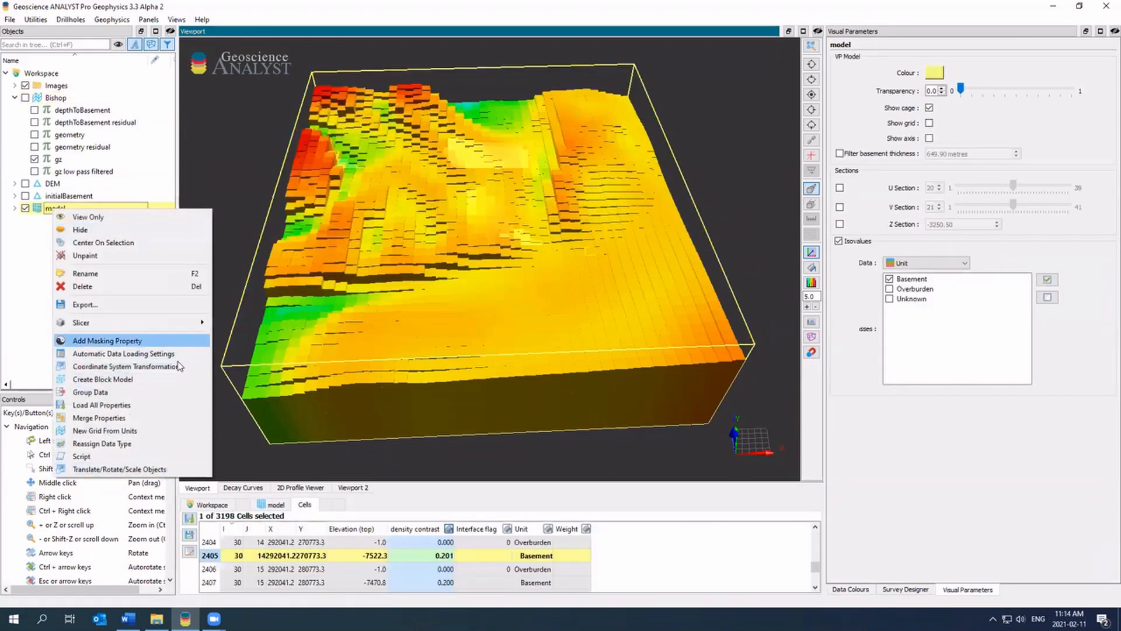
pyautogui.click(93, 431)
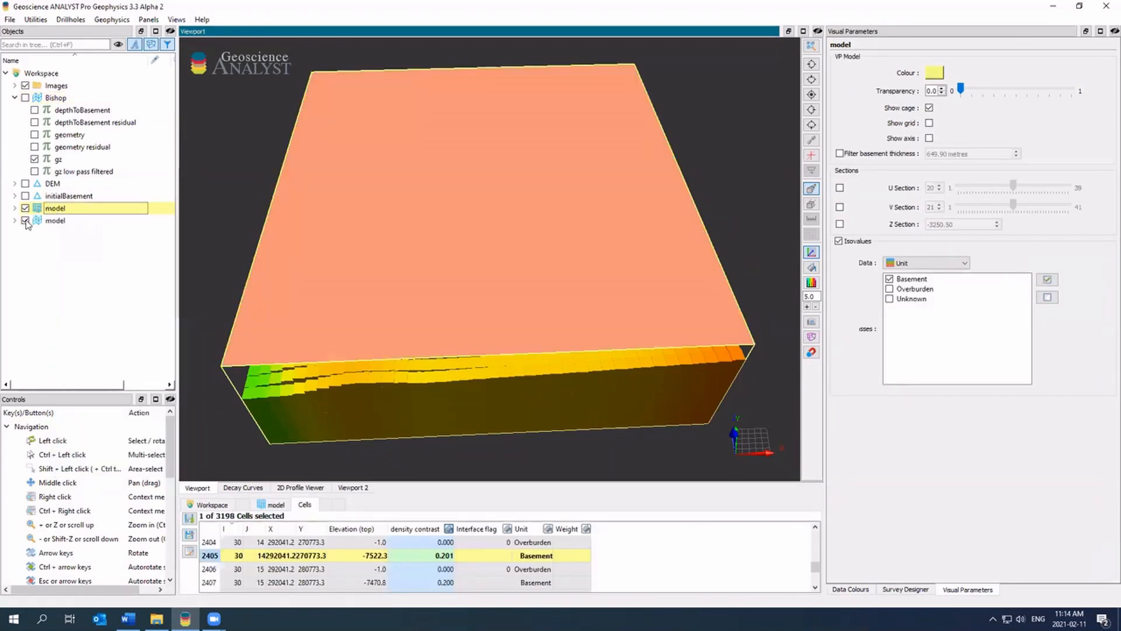
pyautogui.click(22, 221)
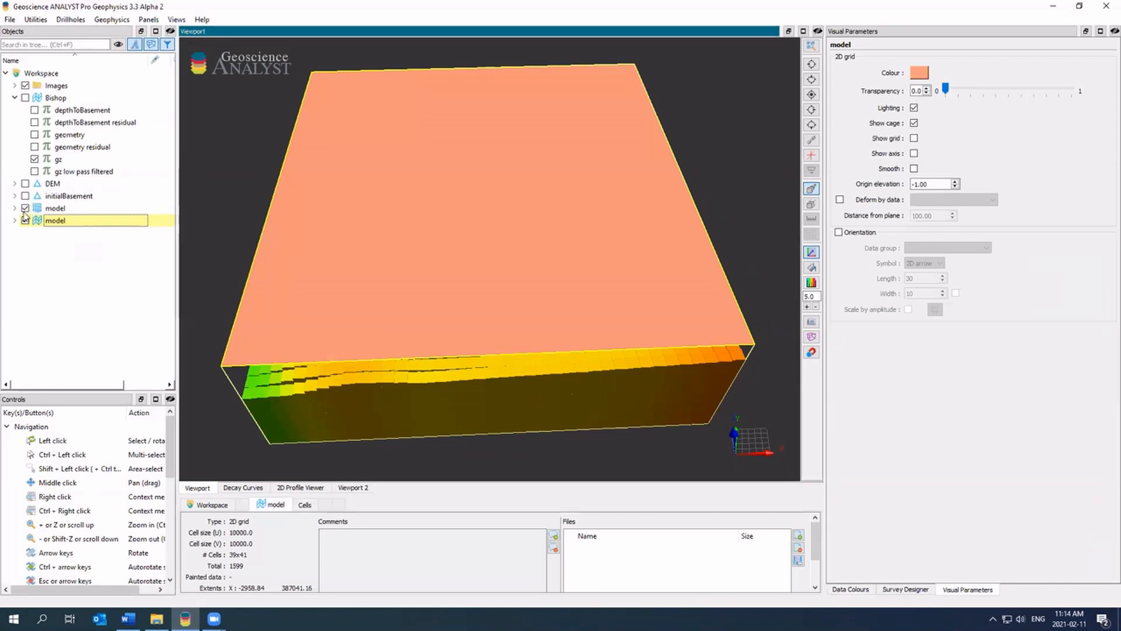
pyautogui.click(25, 208)
# - Display Overburden thickness, Depth to basement and Basement top in turn on the new 2D grid
pyautogui.click(14, 220)
pyautogui.click(14, 221)
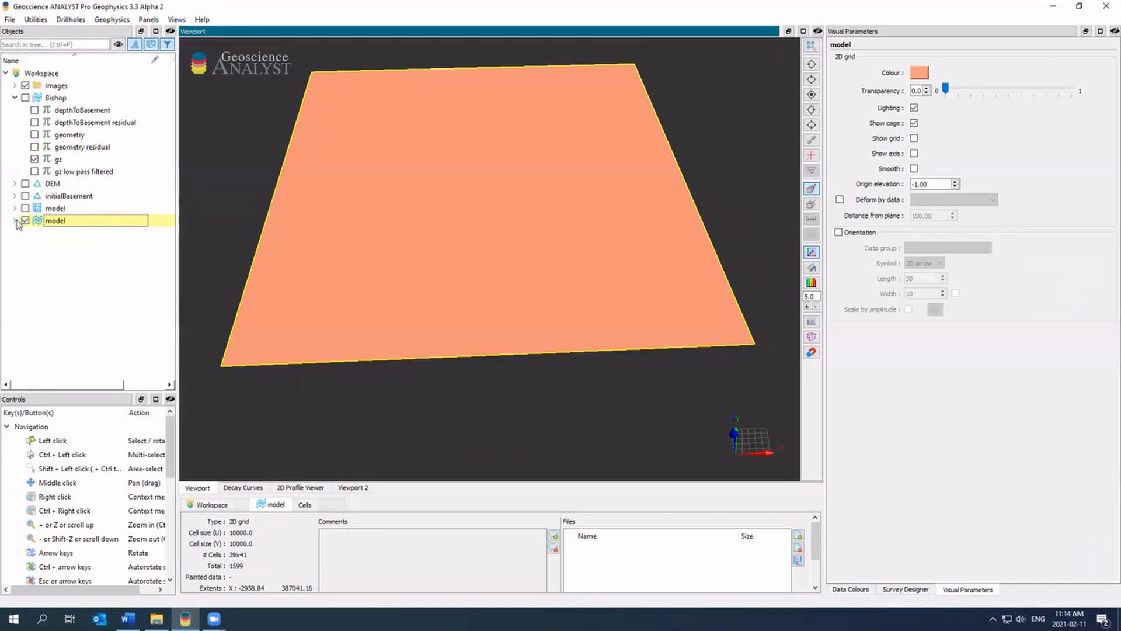
pyautogui.click(14, 221)
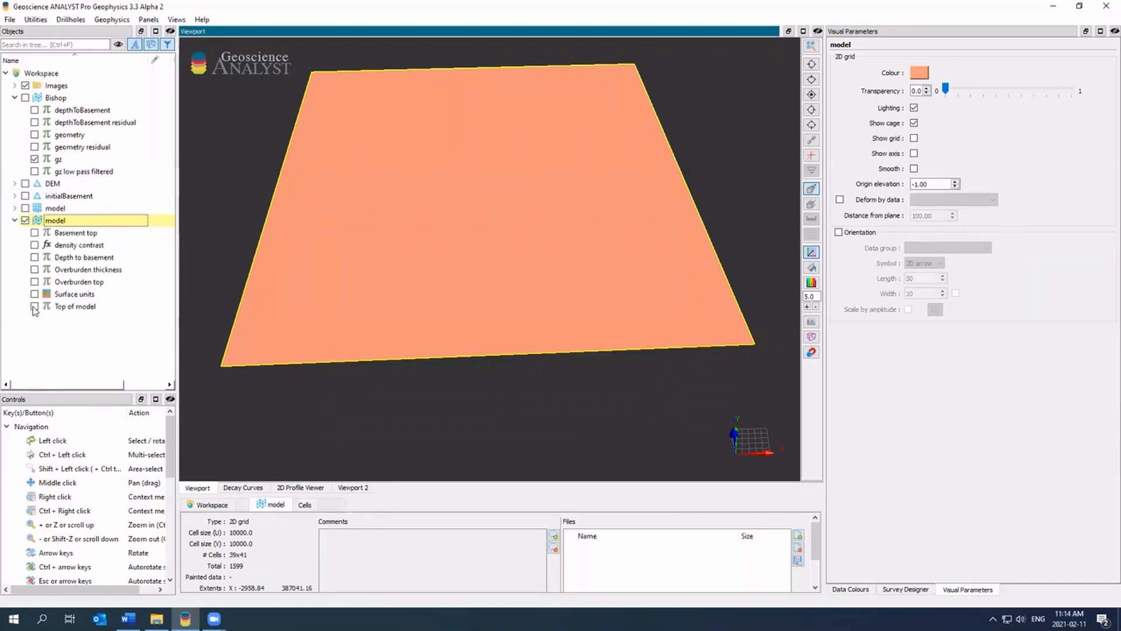
pyautogui.click(34, 269)
pyautogui.moveTo(540, 249)
pyautogui.mouseDown()
pyautogui.moveTo(537, 236)
pyautogui.moveTo(473, 239)
pyautogui.moveTo(550, 264)
pyautogui.moveTo(537, 265)
pyautogui.mouseUp()
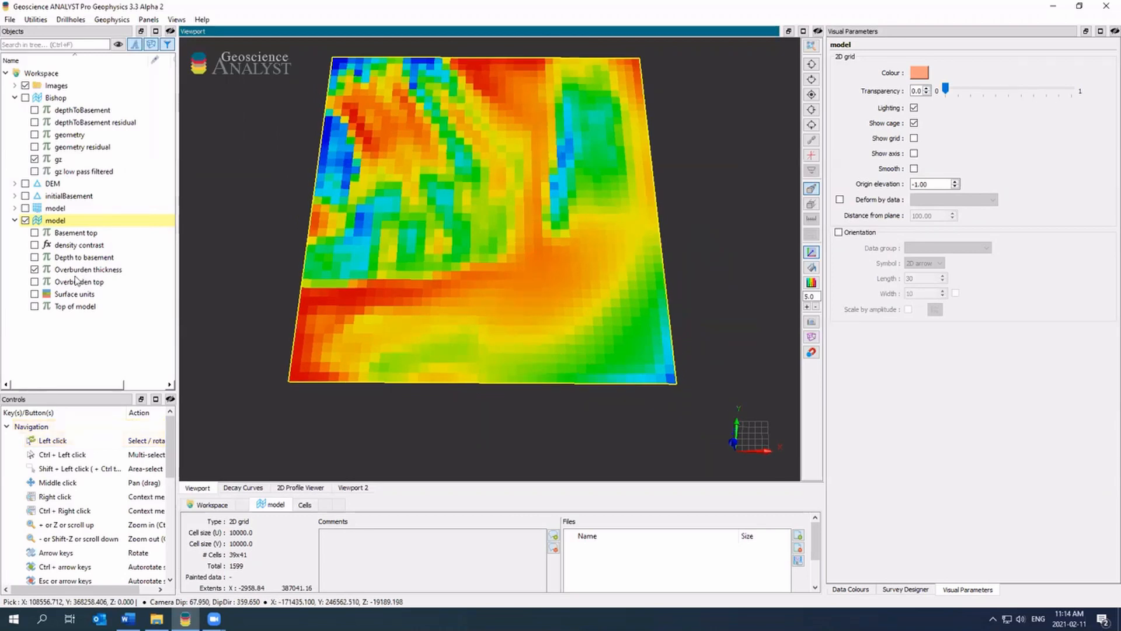
pyautogui.click(34, 257)
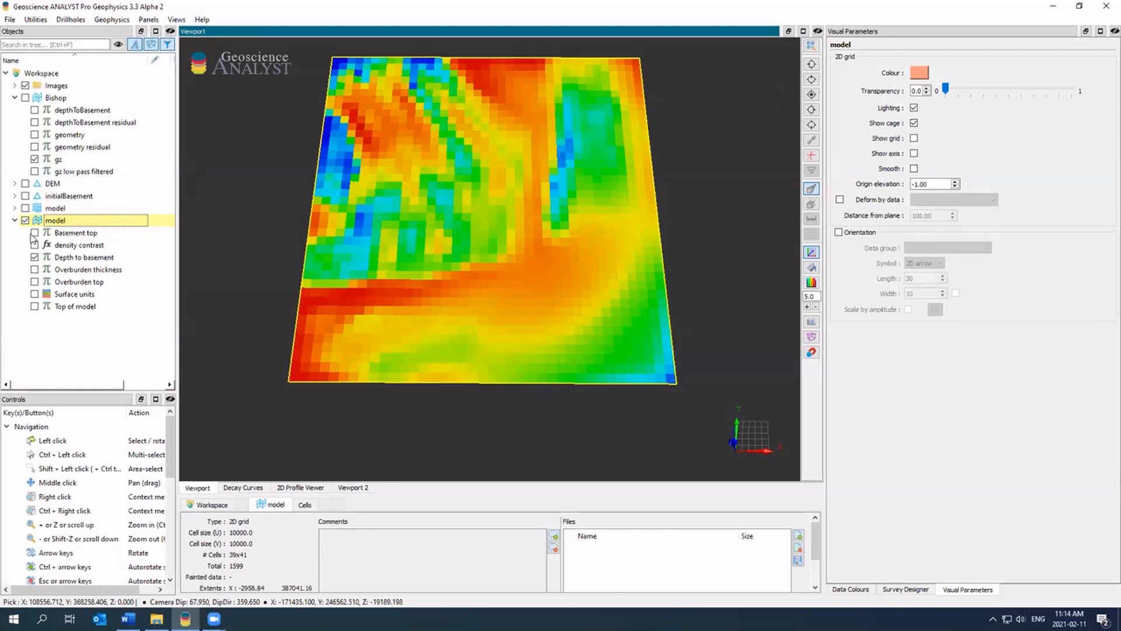
pyautogui.click(35, 233)
# - Create a surface named recovered_basement from the 2D grid's Basement top data
pyautogui.rightClick(47, 221)
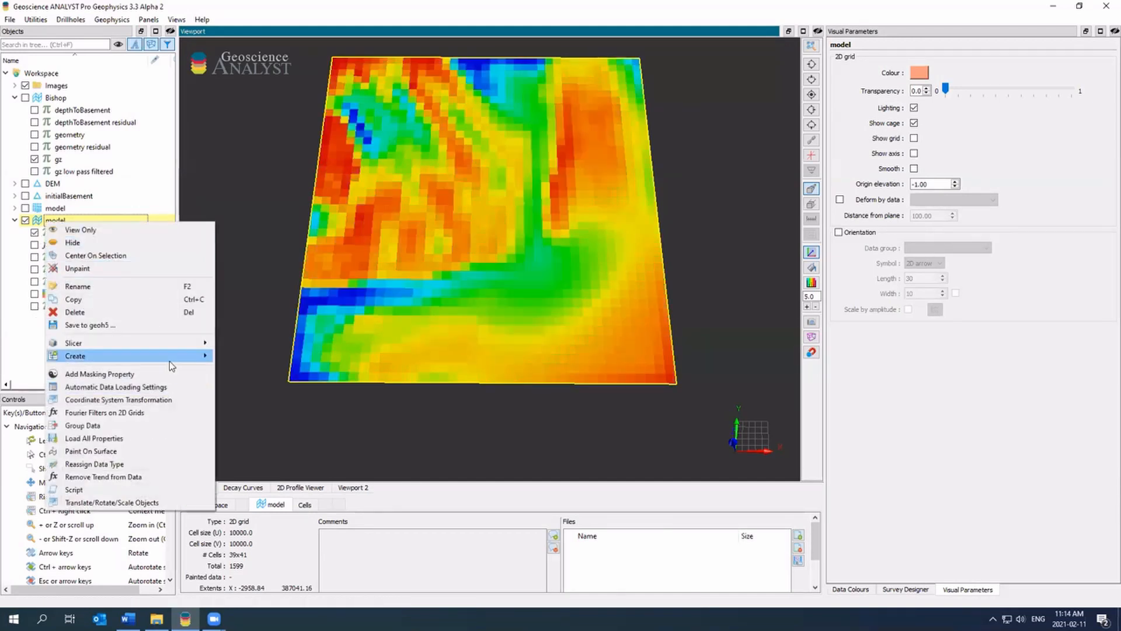
pyautogui.moveTo(170, 360)
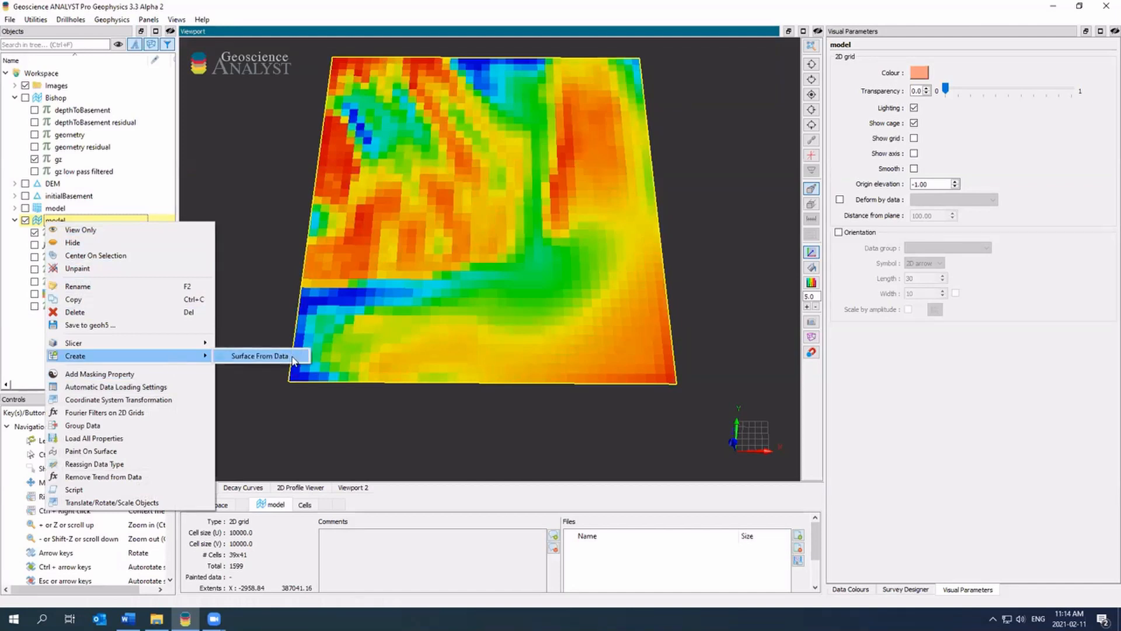
pyautogui.click(260, 356)
pyautogui.click(569, 297)
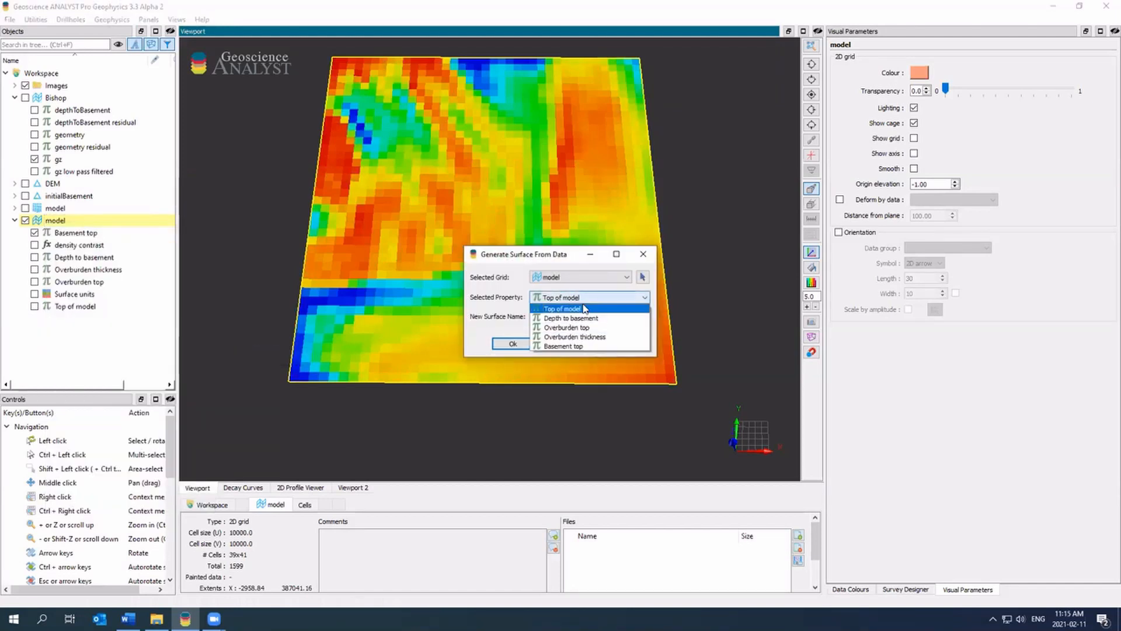
pyautogui.click(586, 345)
pyautogui.doubleClick(606, 316)
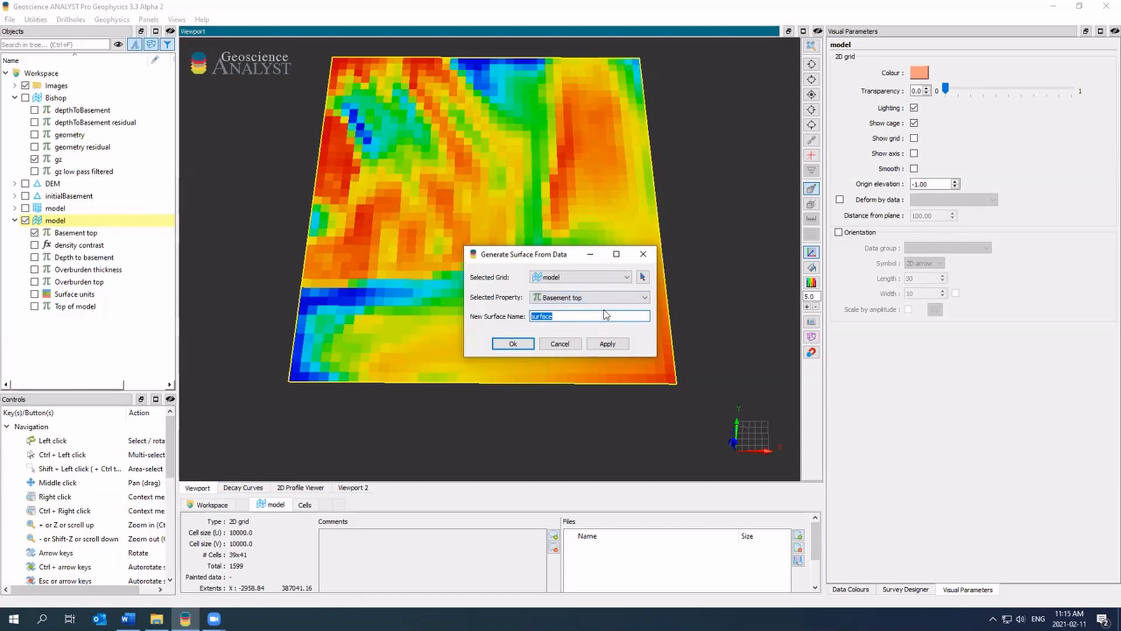
pyautogui.write('recovered_basement')
pyautogui.click(607, 344)
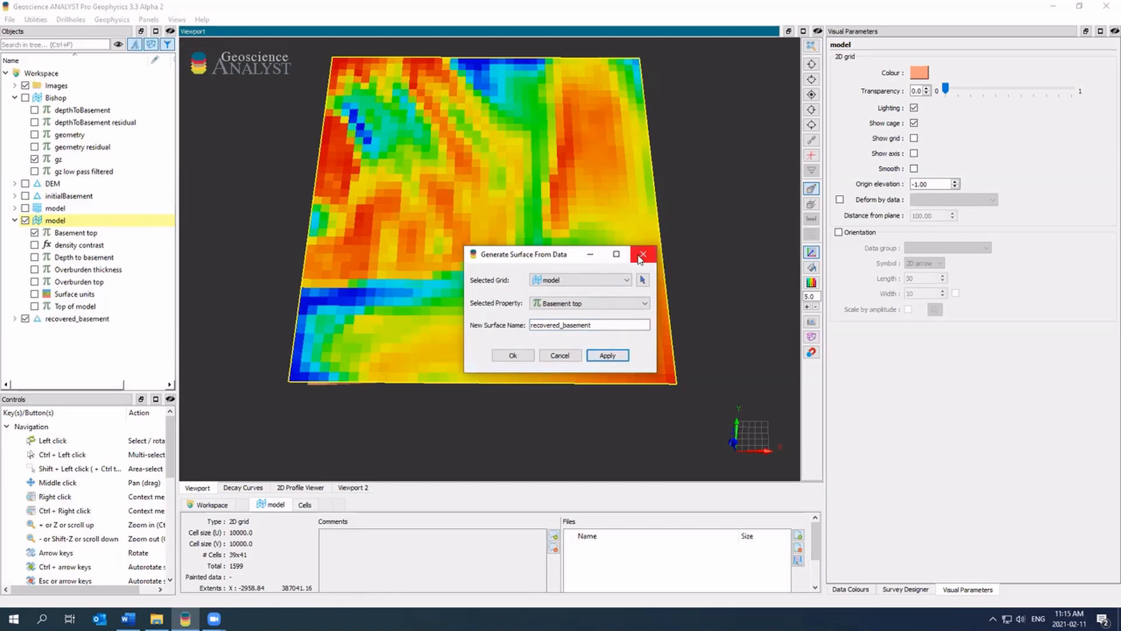
# - Hide the 2D grid, display Basement top on the recovered_basement surface and close the surface generation dialog
pyautogui.click(25, 220)
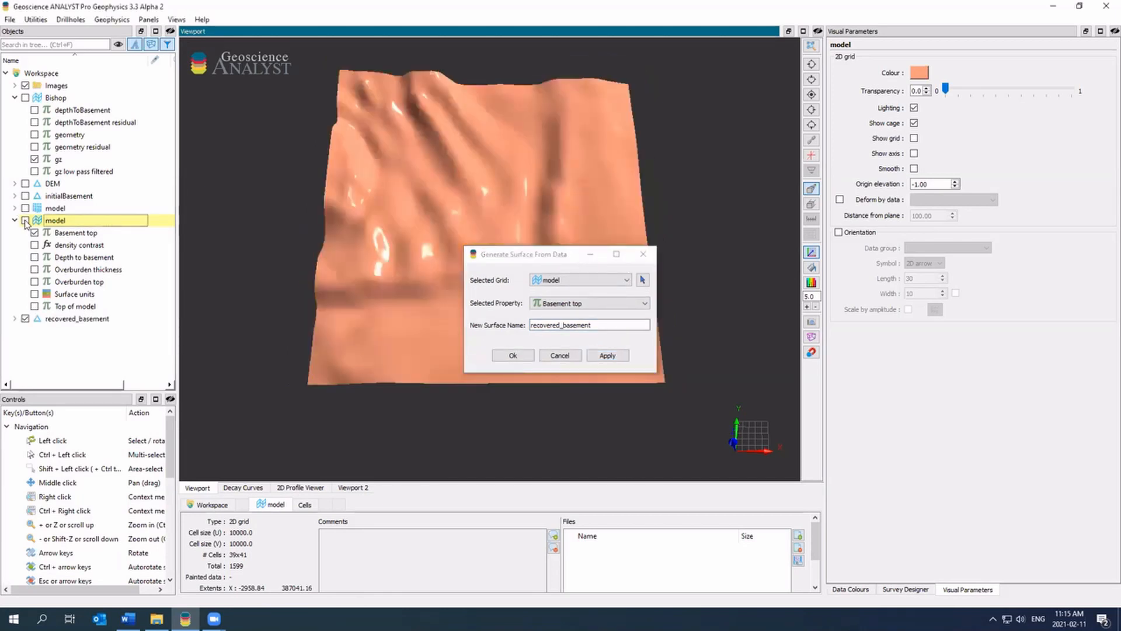
pyautogui.moveTo(447, 240); pyautogui.dragTo(504, 190)
pyautogui.click(58, 319)
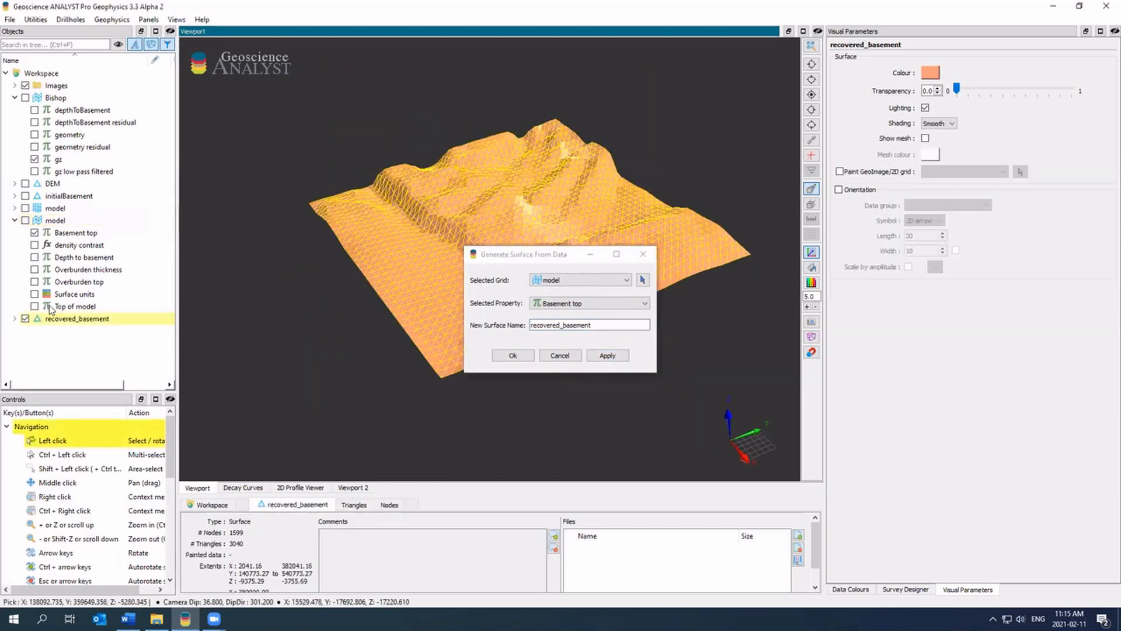
pyautogui.click(14, 319)
pyautogui.click(34, 331)
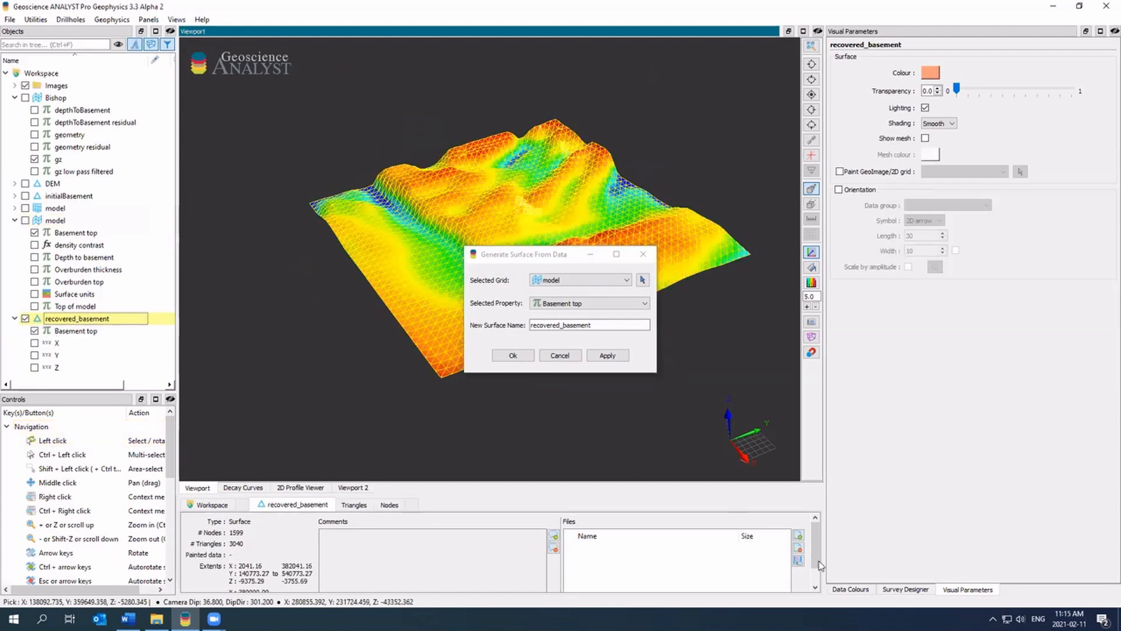
pyautogui.click(643, 253)
# - Apply the elevation colour table to Basement top on recovered_basement and inspect the surface's relief
pyautogui.moveTo(594, 266); pyautogui.dragTo(847, 403)
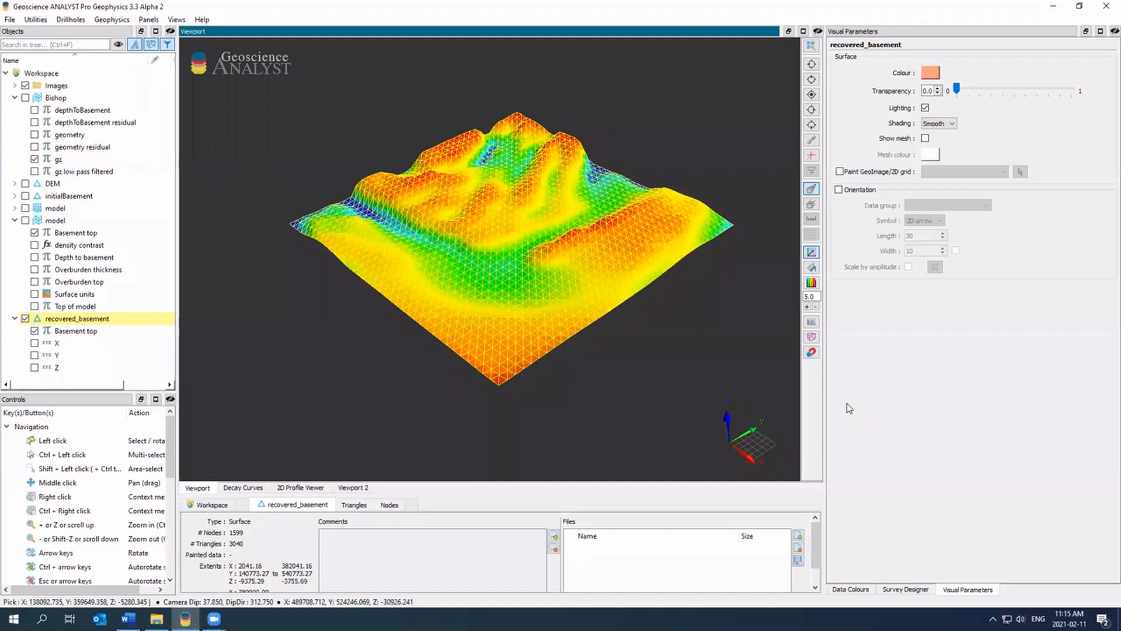
pyautogui.moveTo(578, 351); pyautogui.dragTo(620, 292)
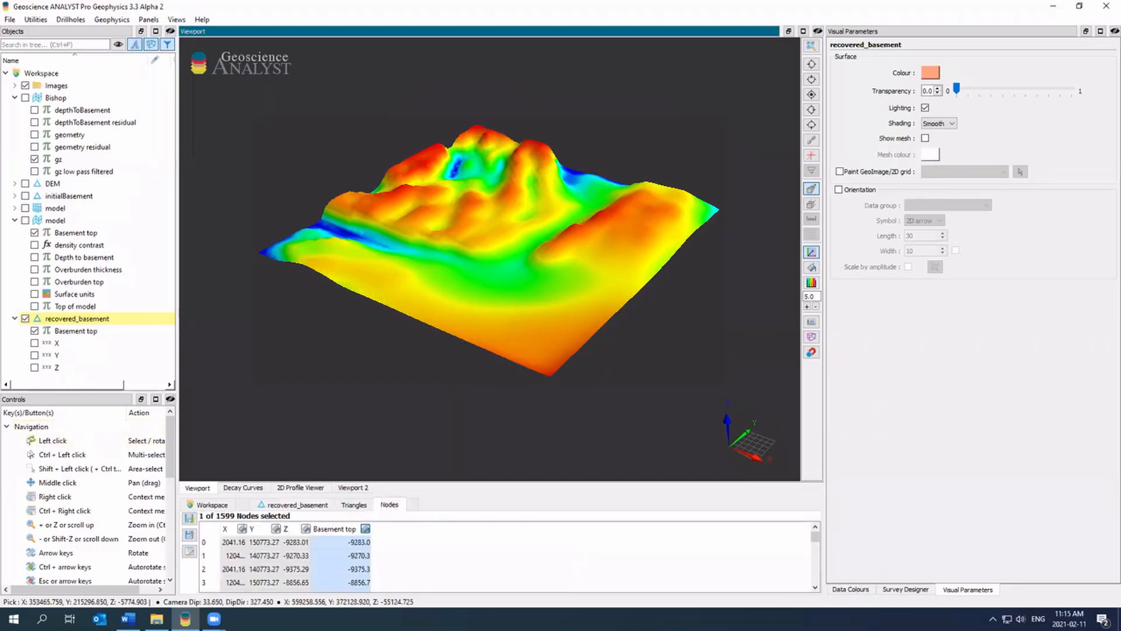
pyautogui.click(389, 505)
pyautogui.click(851, 589)
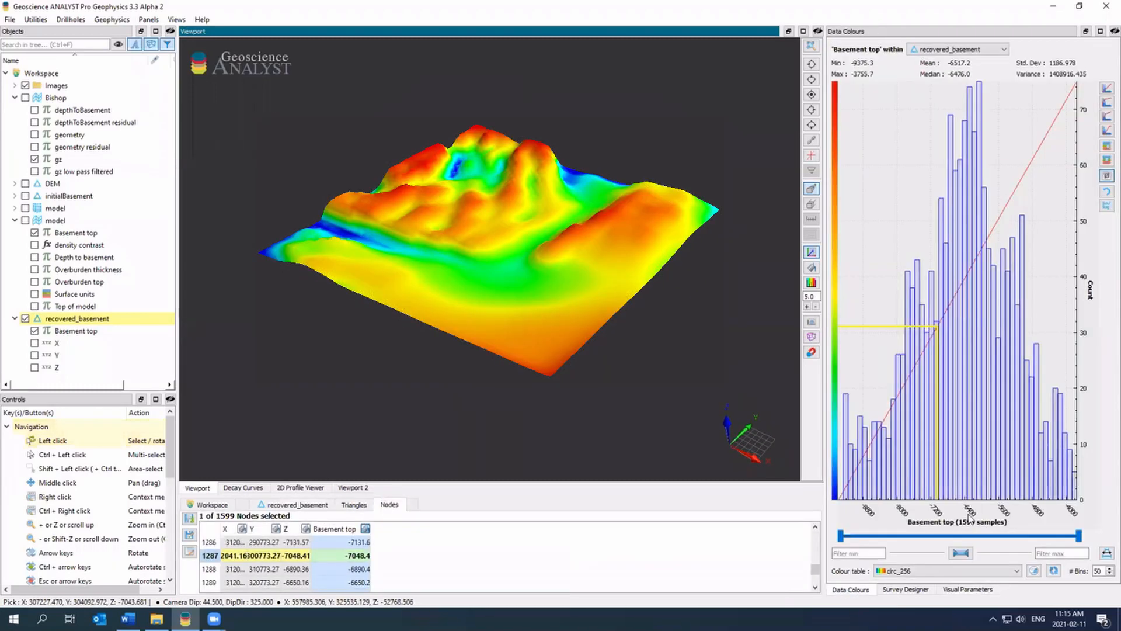
pyautogui.click(961, 568)
pyautogui.scroll(-1, 961, 562)
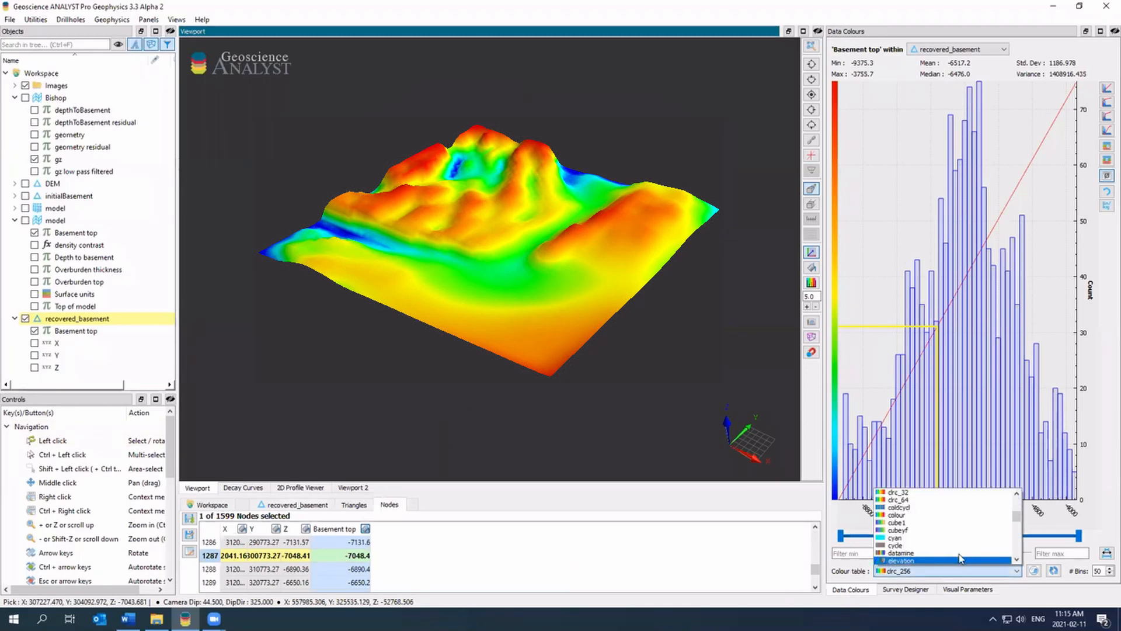
pyautogui.click(961, 563)
pyautogui.moveTo(596, 312); pyautogui.dragTo(622, 308)
pyautogui.scroll(4, 622, 308)
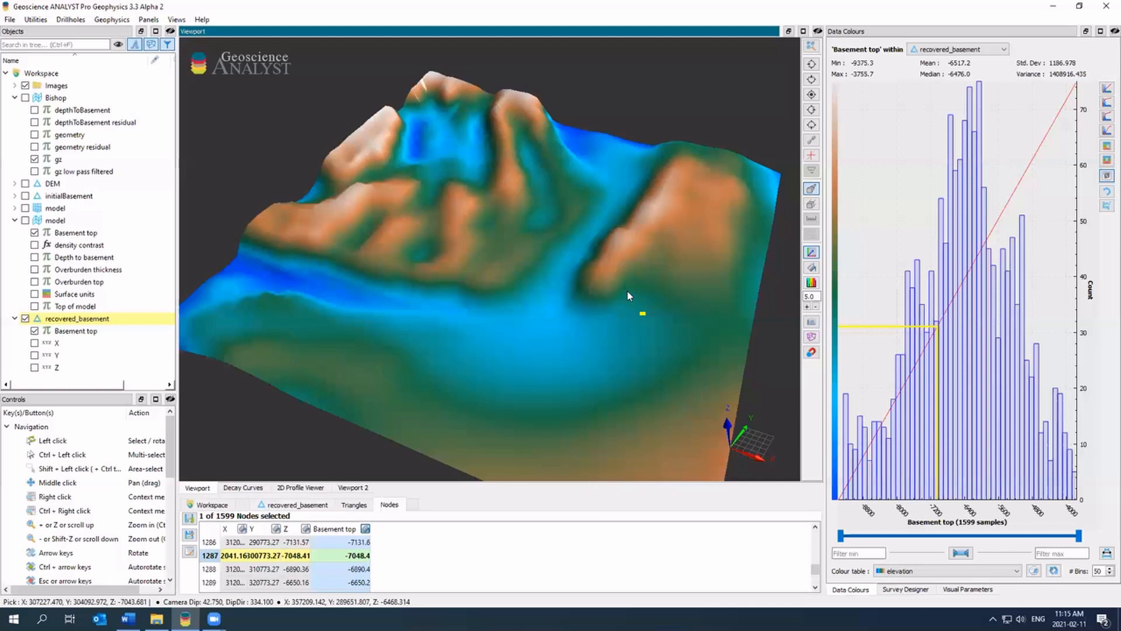
pyautogui.moveTo(627, 291)
pyautogui.mouseDown()
pyautogui.moveTo(637, 243)
pyautogui.moveTo(629, 272)
pyautogui.mouseUp()
pyautogui.scroll(-3, 636, 264)
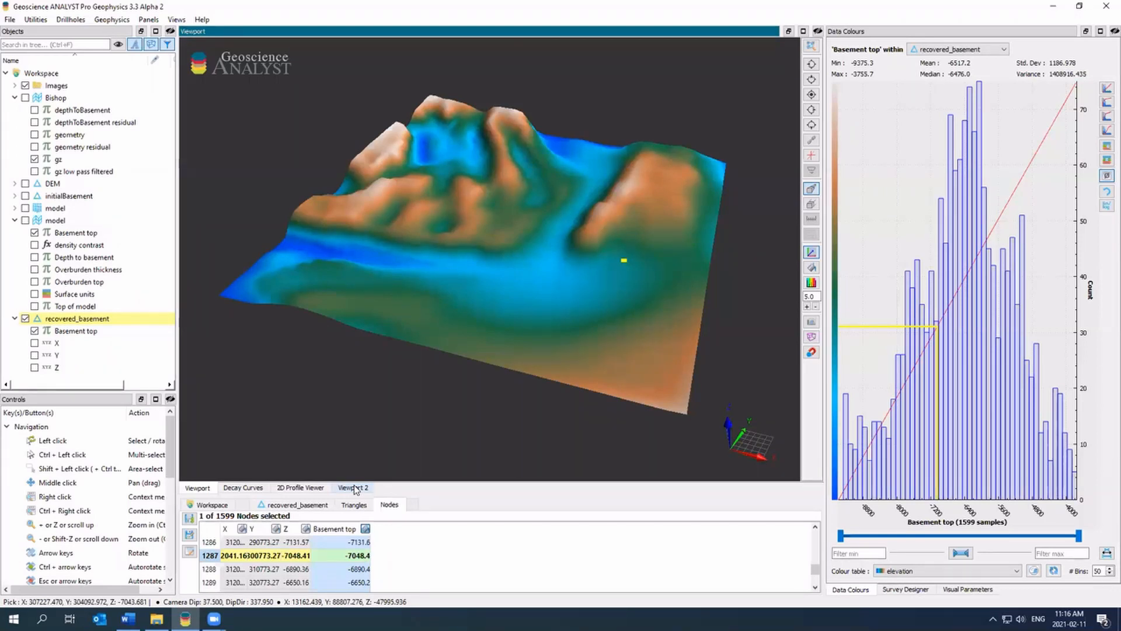
# - Show only the Slide2 image from the Images folder in Viewport 2
pyautogui.click(354, 488)
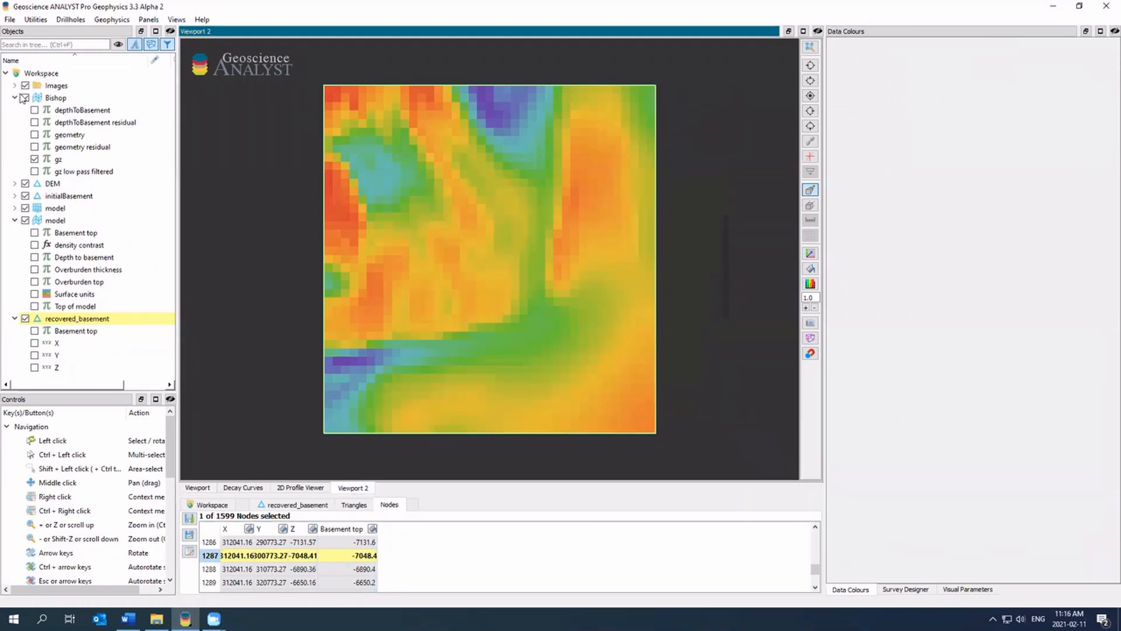
pyautogui.click(15, 86)
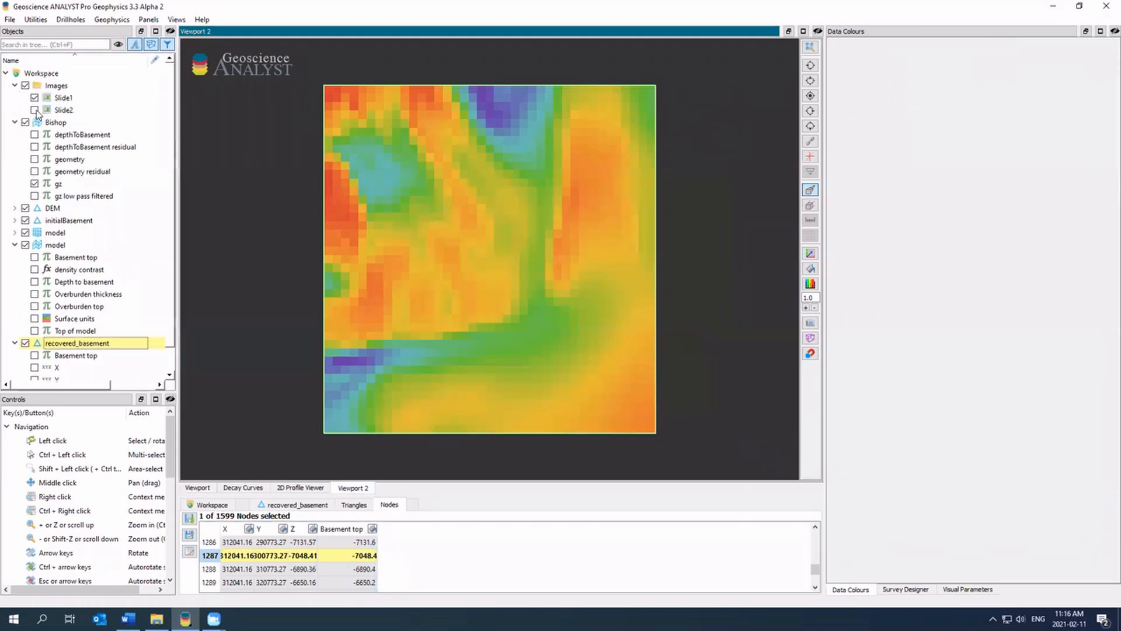
pyautogui.rightClick(56, 113)
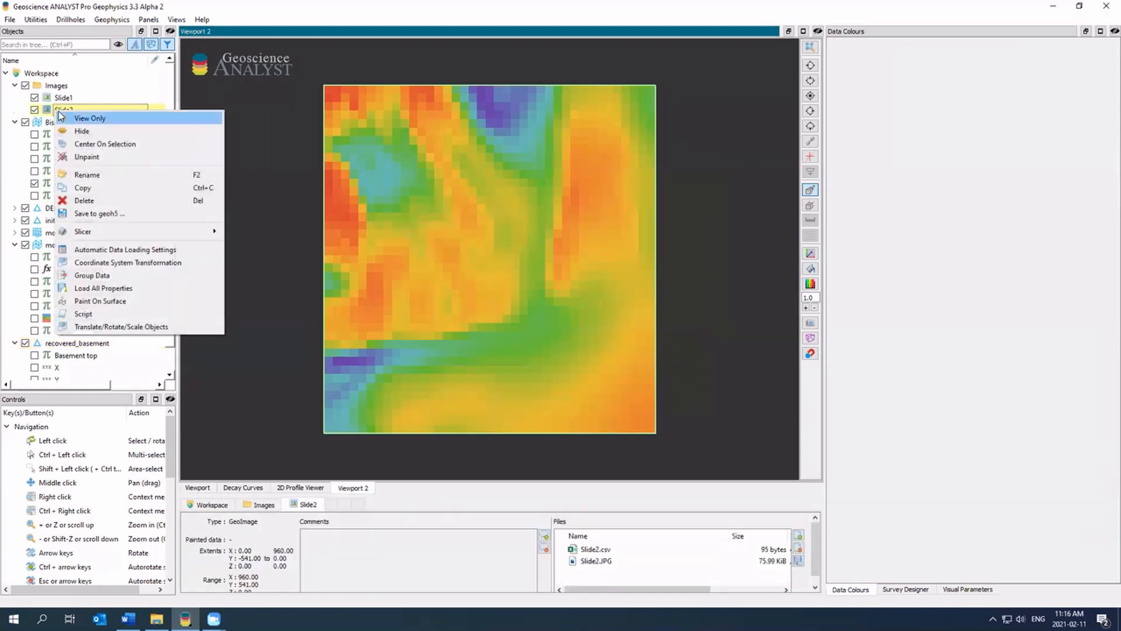
pyautogui.click(57, 113)
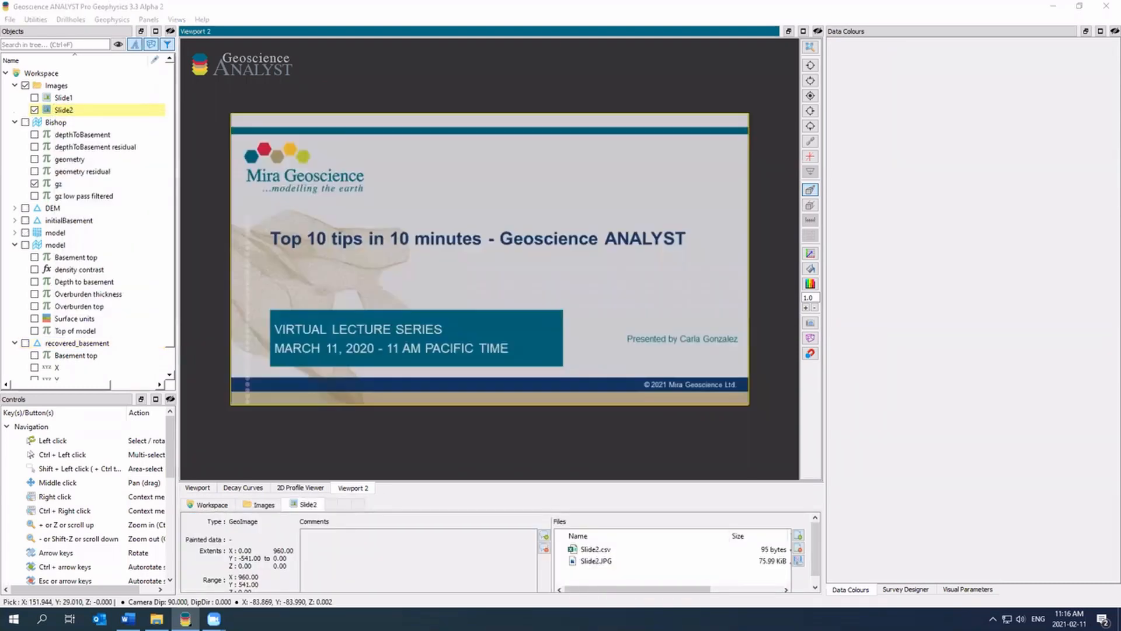